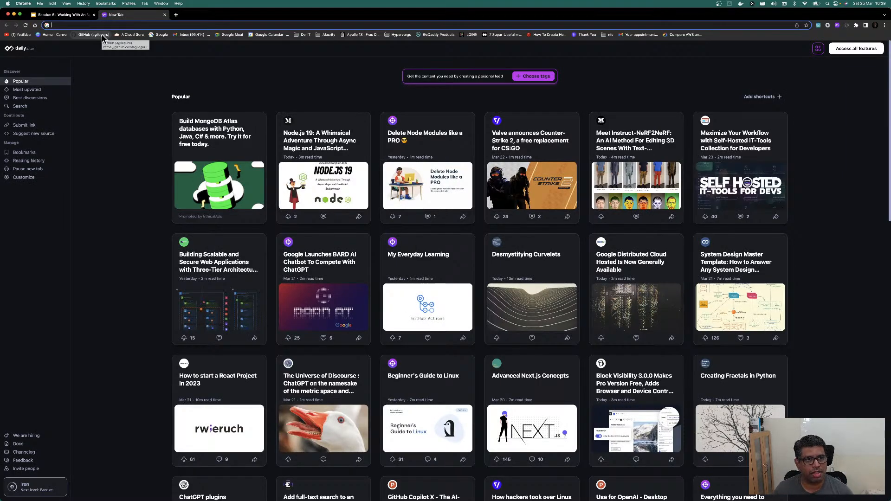
# Step: Open GitHub from the bookmark, zoom the page in two steps, and go to the home dashboard
pyautogui.click(102, 36)
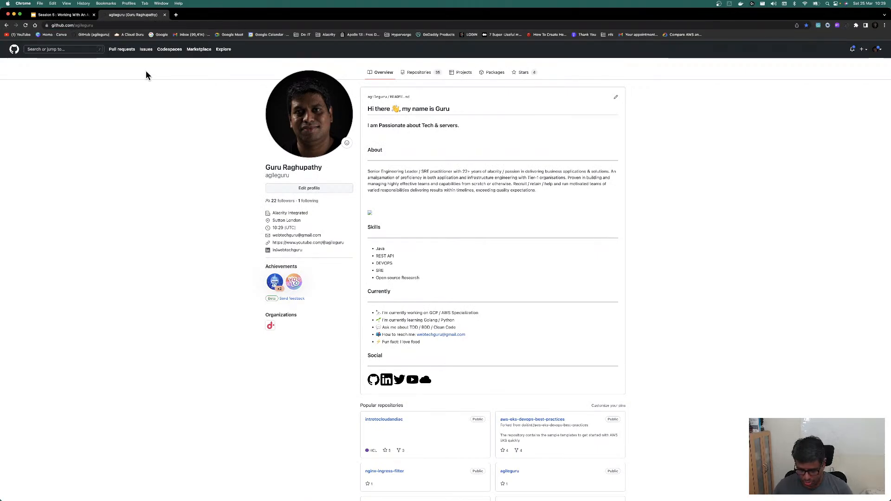
pyautogui.press('super+equal')
pyautogui.press('super+equal')
pyautogui.press('super+equal')
pyautogui.press('super+equal')
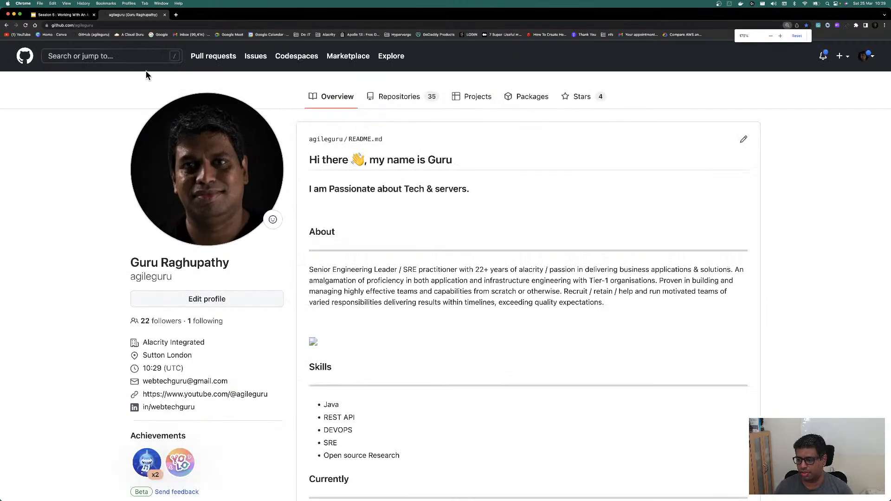
pyautogui.press('super+equal')
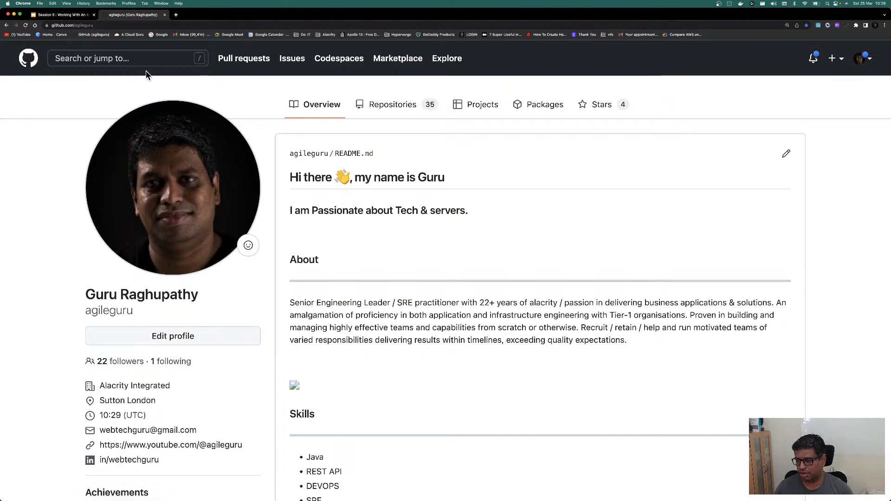
pyautogui.scroll(-1, 146, 71)
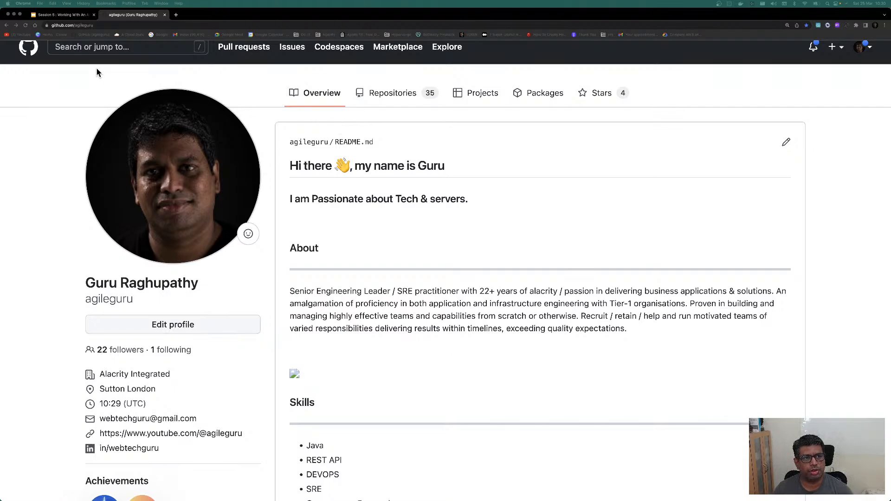
pyautogui.scroll(1, 72, 113)
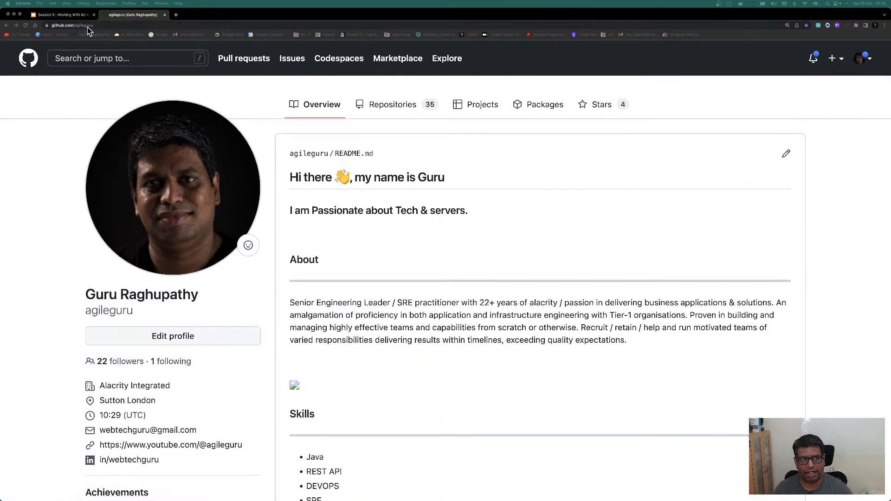
pyautogui.click(29, 58)
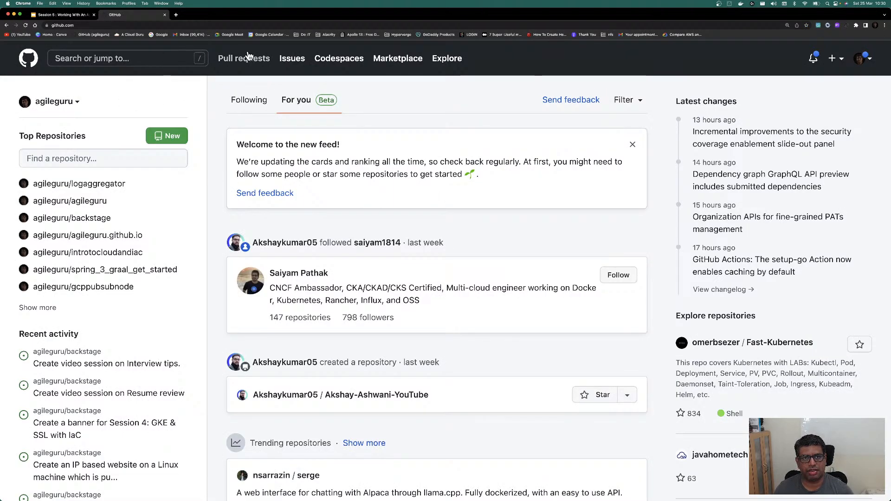
# Step: From the avatar menu's Your profile page, open the Projects tab and start a new project
pyautogui.click(74, 25)
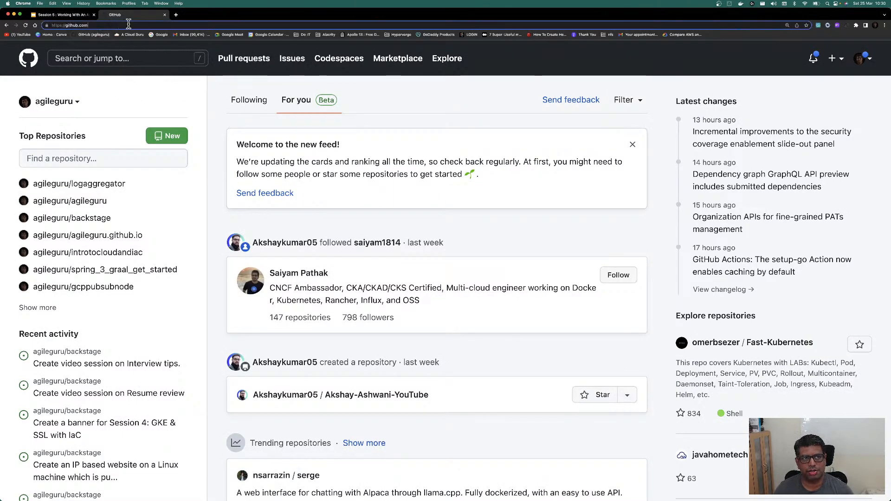
pyautogui.click(861, 58)
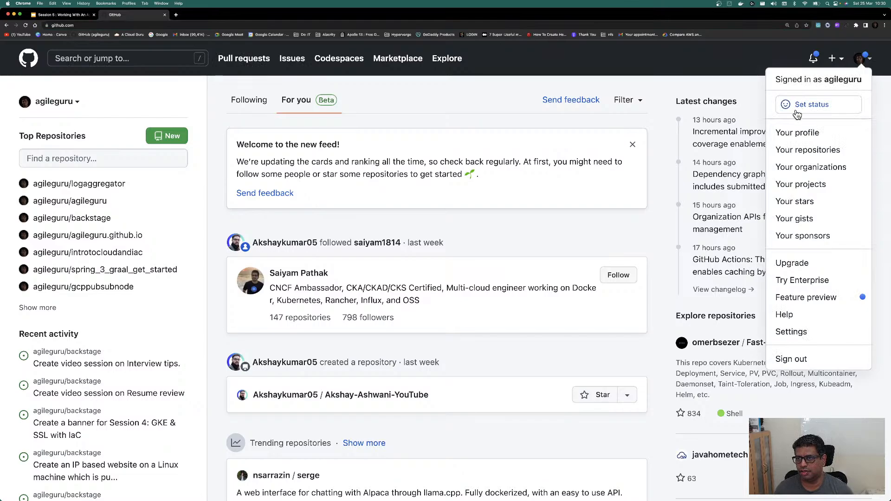
pyautogui.click(798, 134)
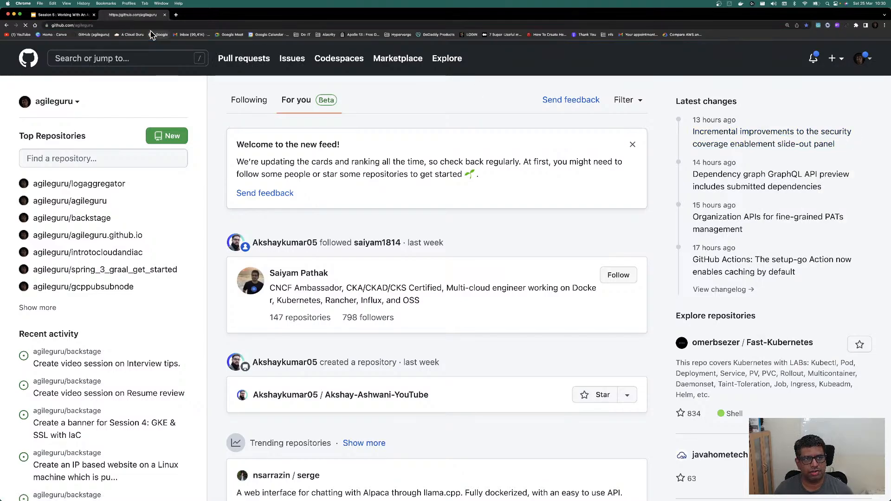
pyautogui.click(483, 109)
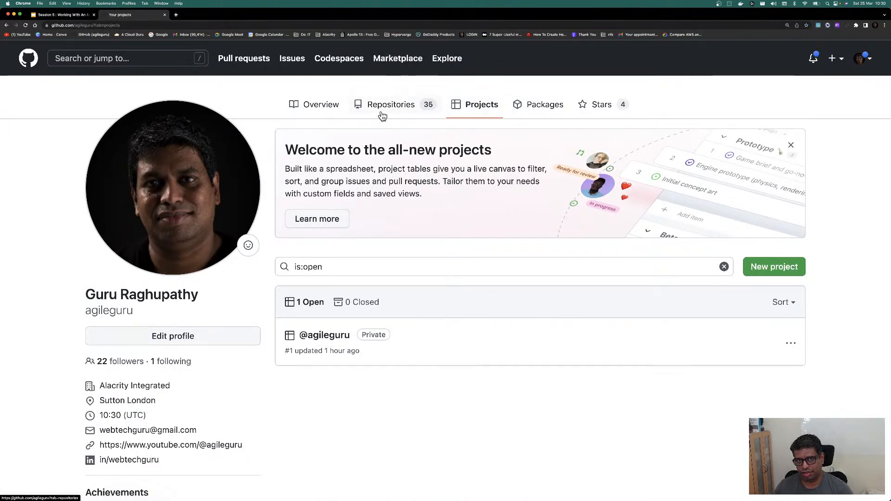
pyautogui.click(767, 273)
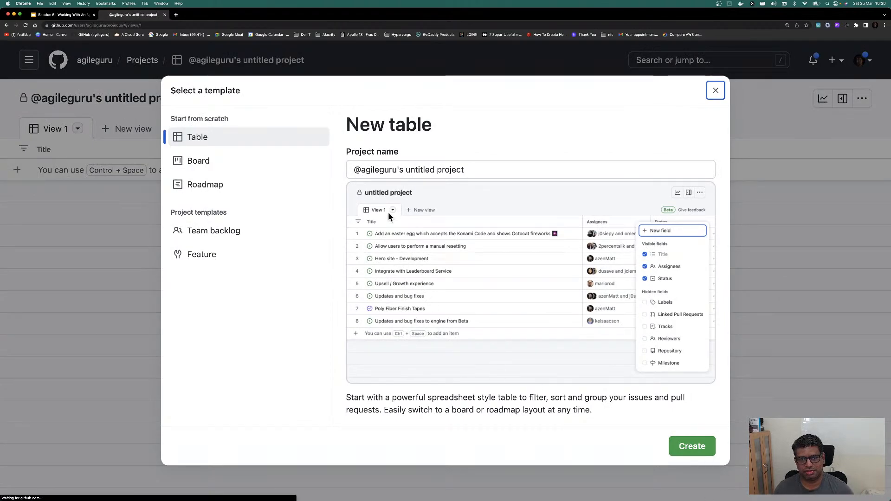
# Step: Name the new table project 'Real World Demo' and create it
pyautogui.click(480, 172)
pyautogui.hotkey('shift', 'alt', 'Left')
pyautogui.hotkey('shift', 'alt', 'Left')
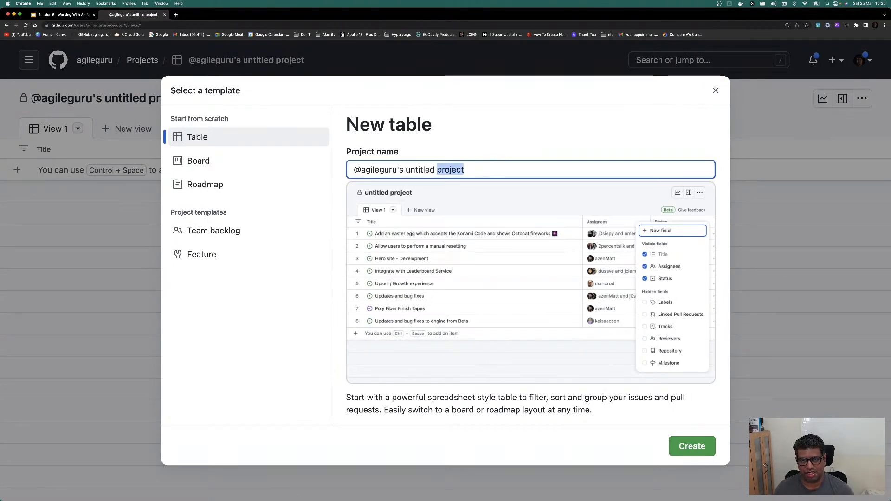
pyautogui.hotkey('shift', 'alt', 'Left')
pyautogui.hotkey('shift', 'alt', 'Left')
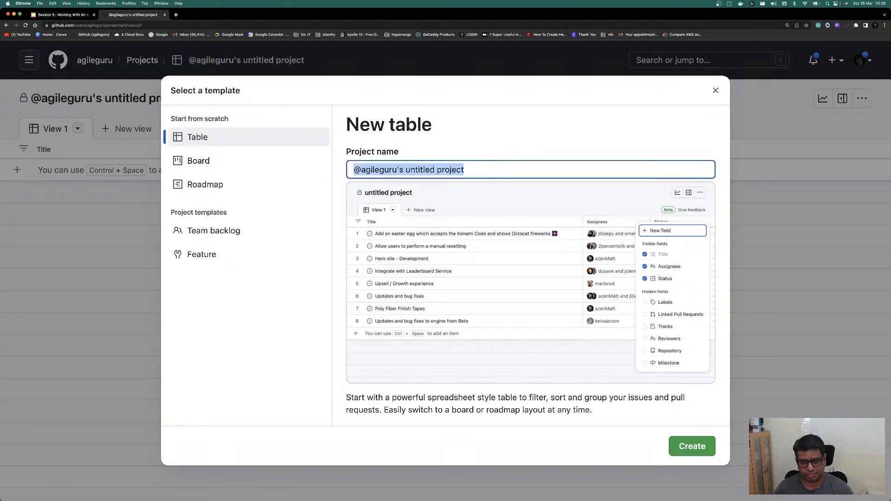
pyautogui.write('Demo')
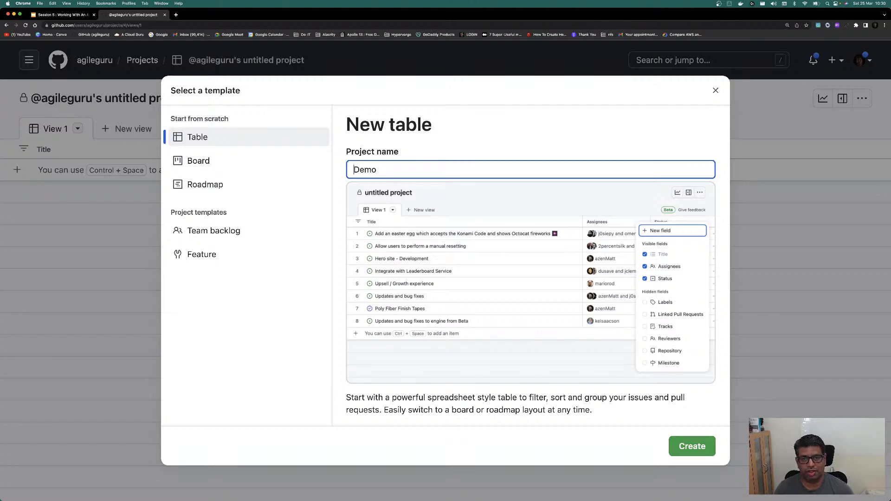
pyautogui.write('Reaal Wo')
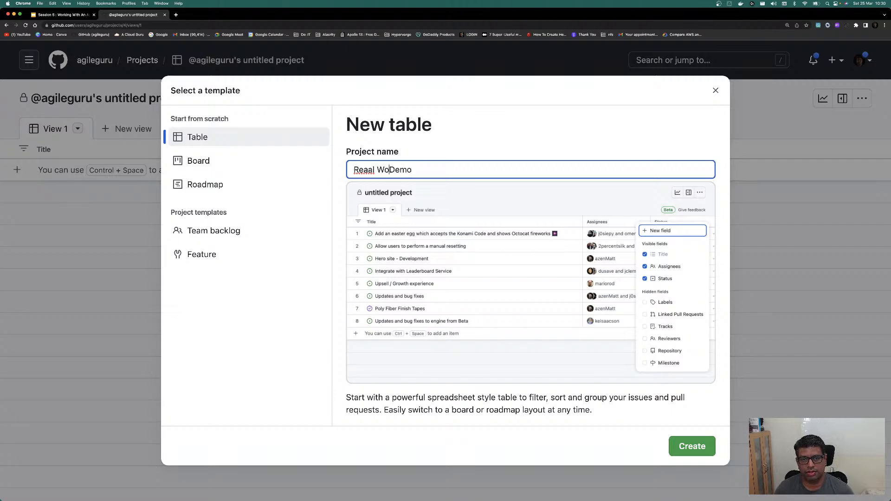
pyautogui.press('BackSpace')
pyautogui.write('rod')
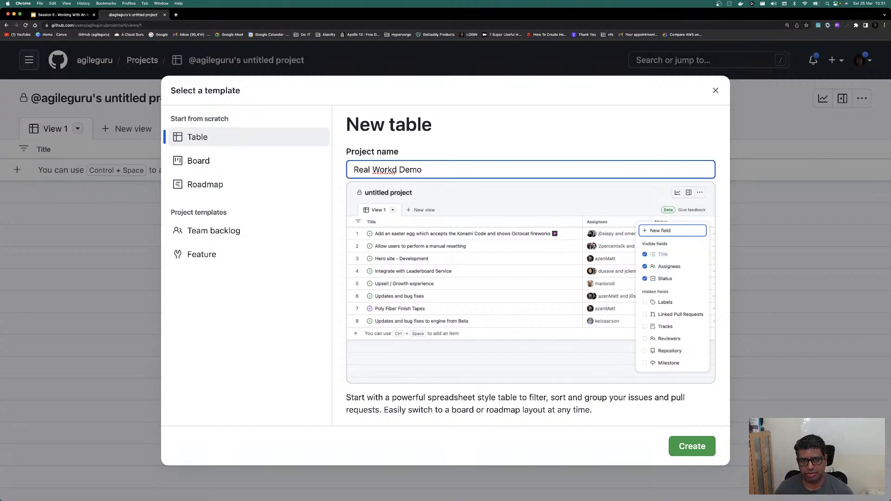
pyautogui.press('BackSpace')
pyautogui.press('BackSpace')
pyautogui.press('BackSpace')
pyautogui.write('ld')
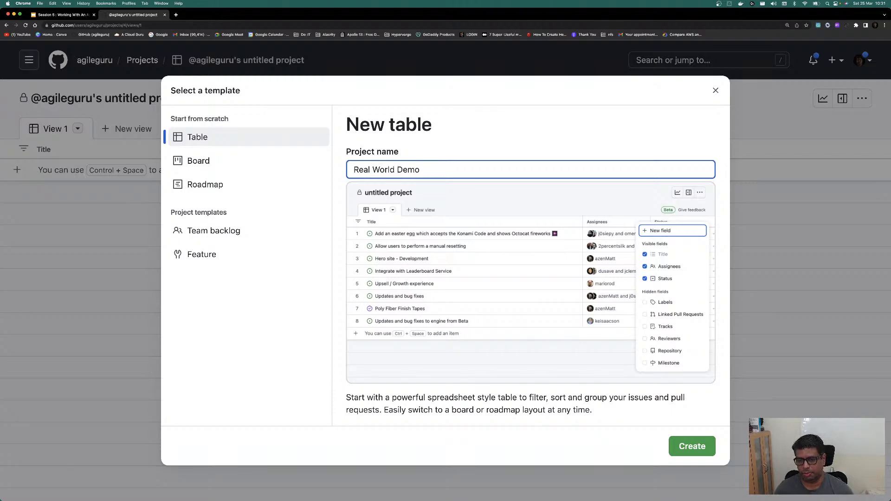
pyautogui.click(690, 448)
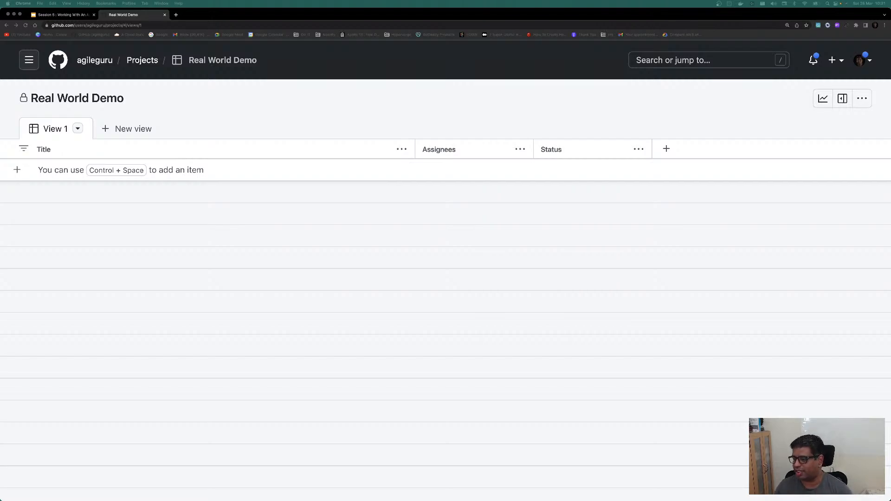
# Step: Open the project's settings on the Manage access page
pyautogui.click(860, 101)
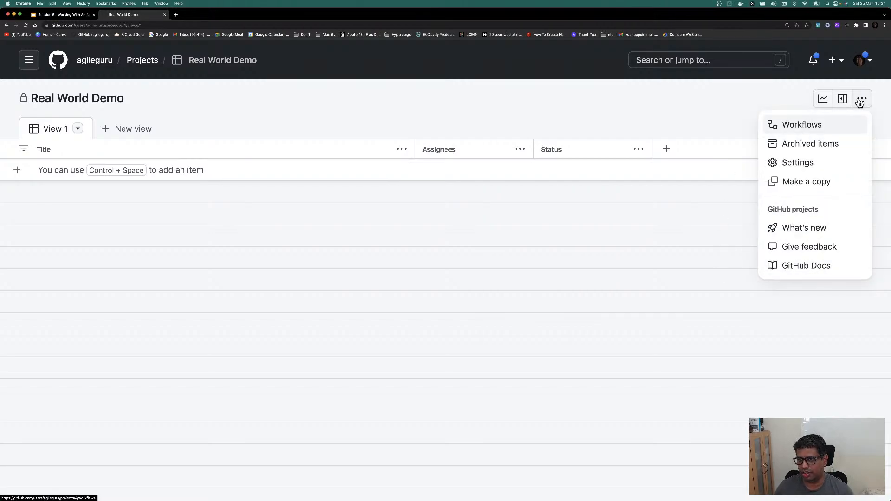
pyautogui.click(792, 164)
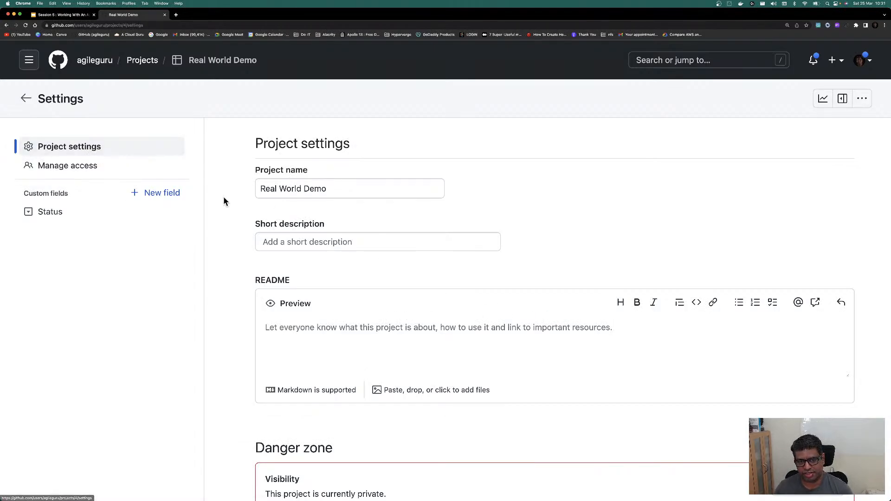
pyautogui.click(67, 166)
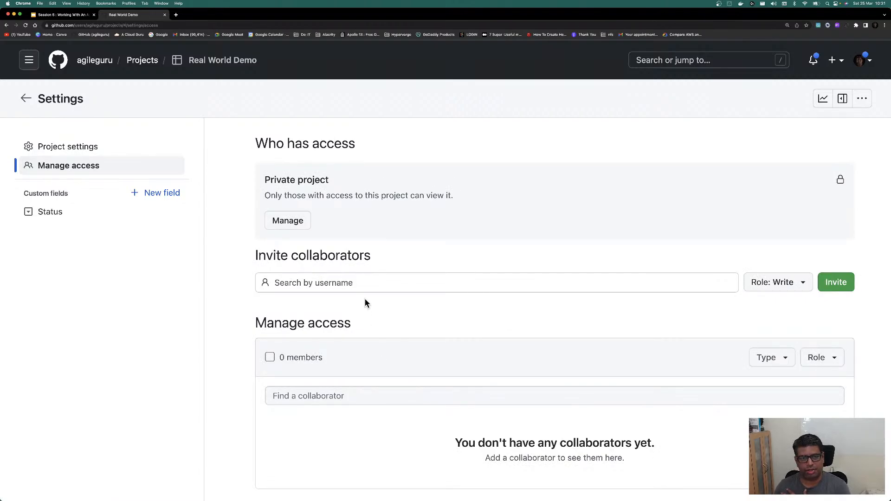
# Step: Invite a collaborator by their username with the Admin role
pyautogui.click(350, 282)
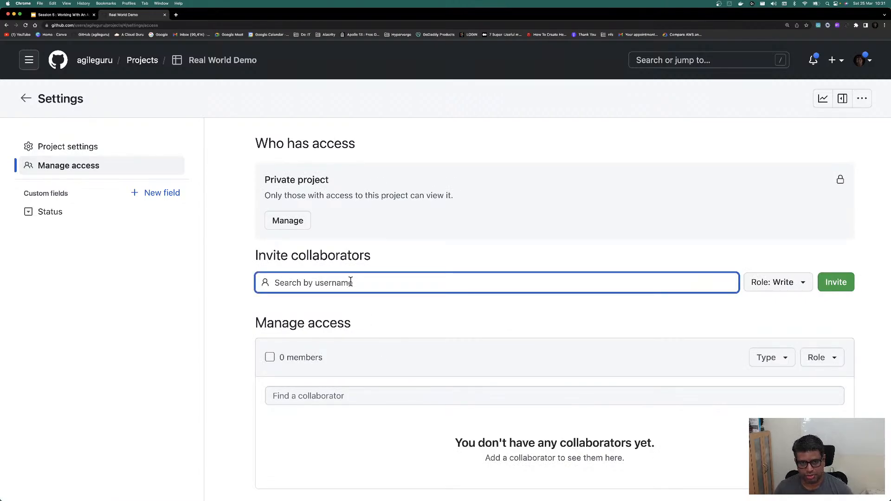
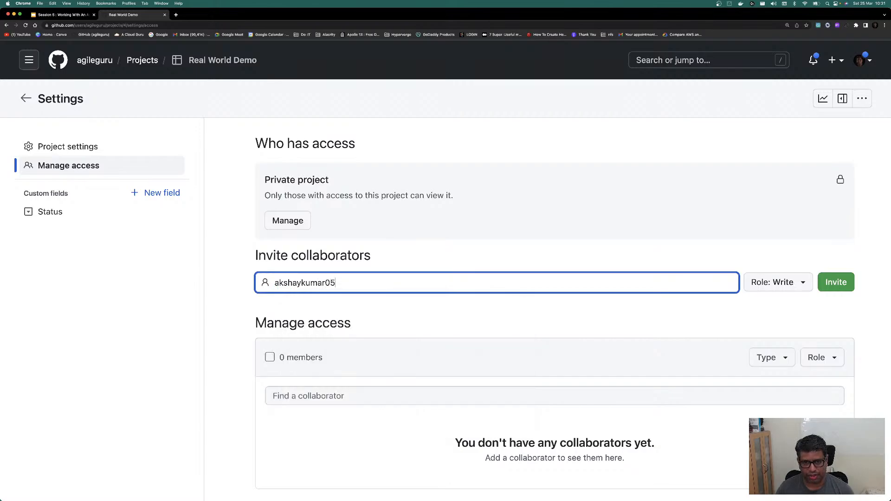
pyautogui.click(388, 310)
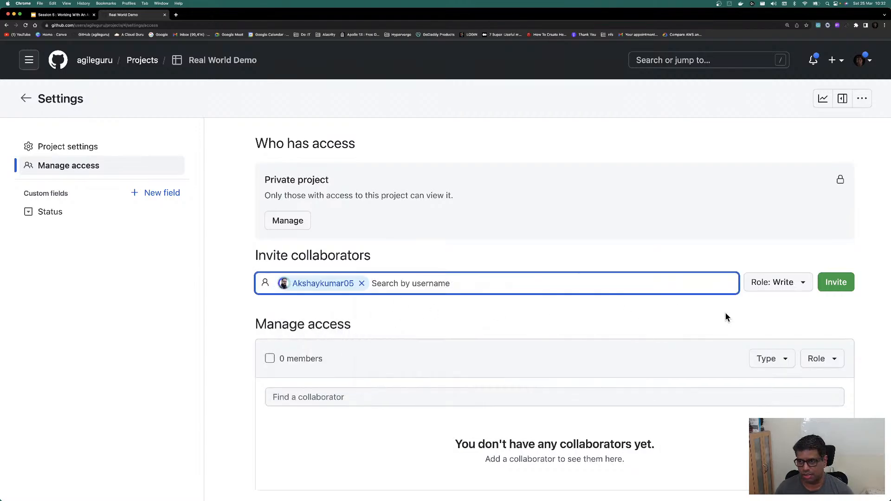
pyautogui.click(802, 283)
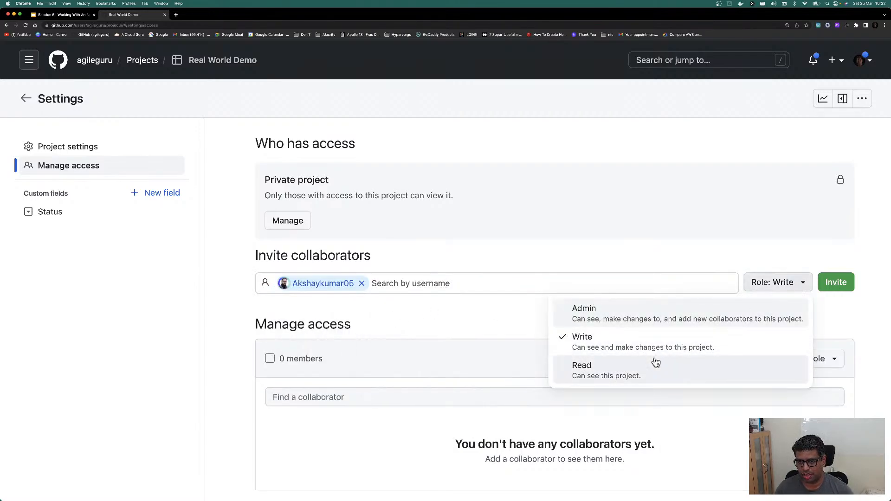
pyautogui.click(621, 317)
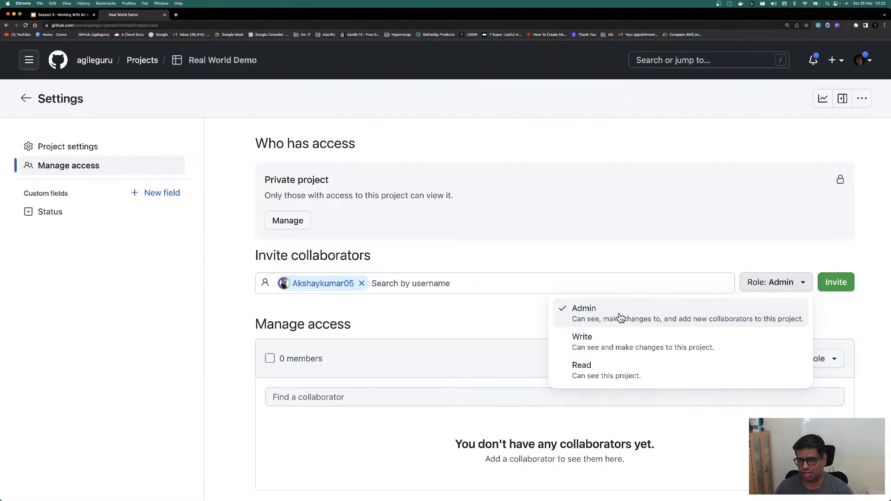
pyautogui.click(832, 290)
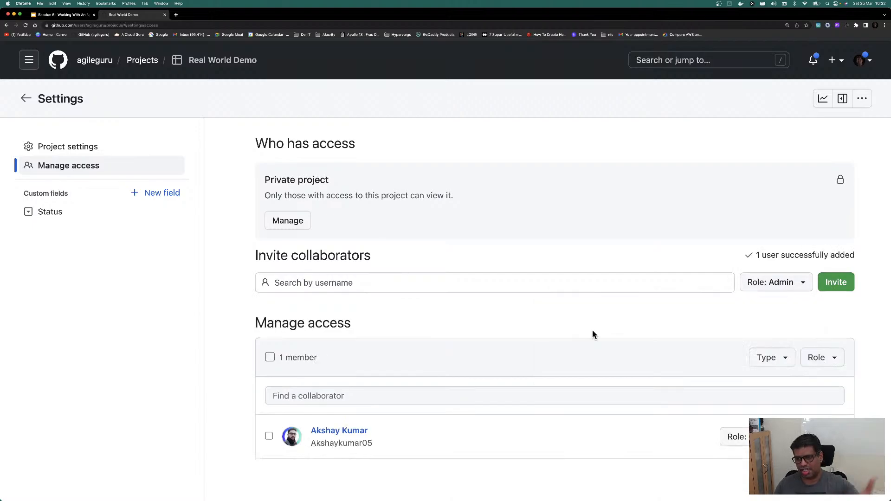
# Step: Add a new Ready option to the Status field
pyautogui.click(65, 149)
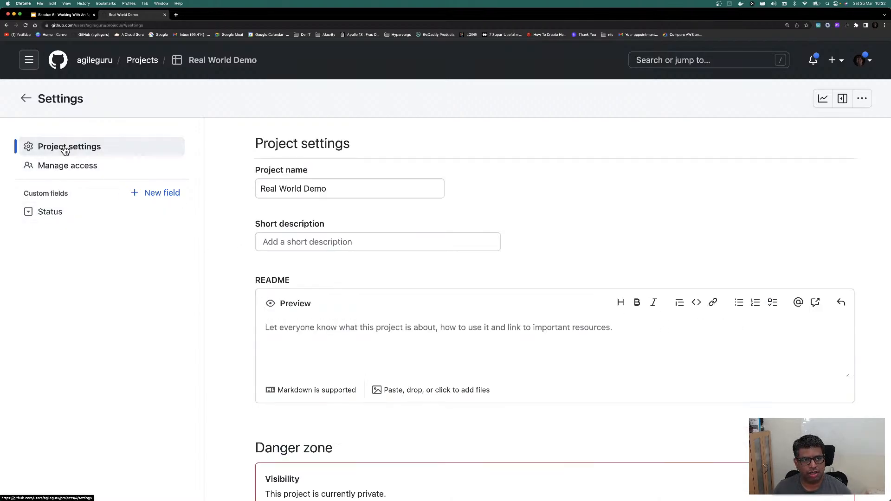
pyautogui.click(56, 220)
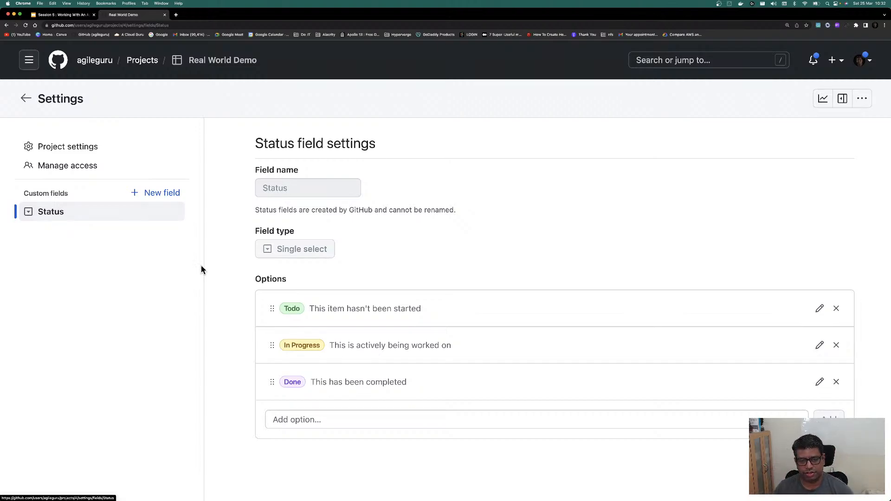
pyautogui.click(334, 419)
pyautogui.write('Reaady')
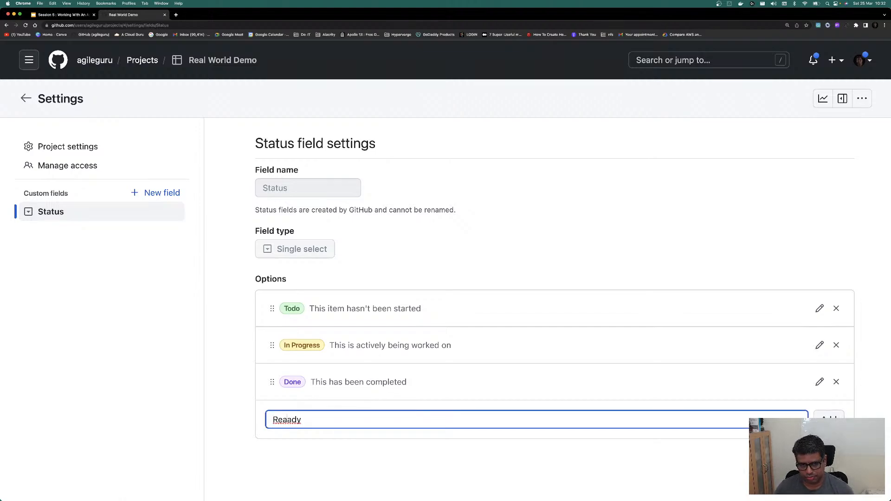
pyautogui.press('BackSpace')
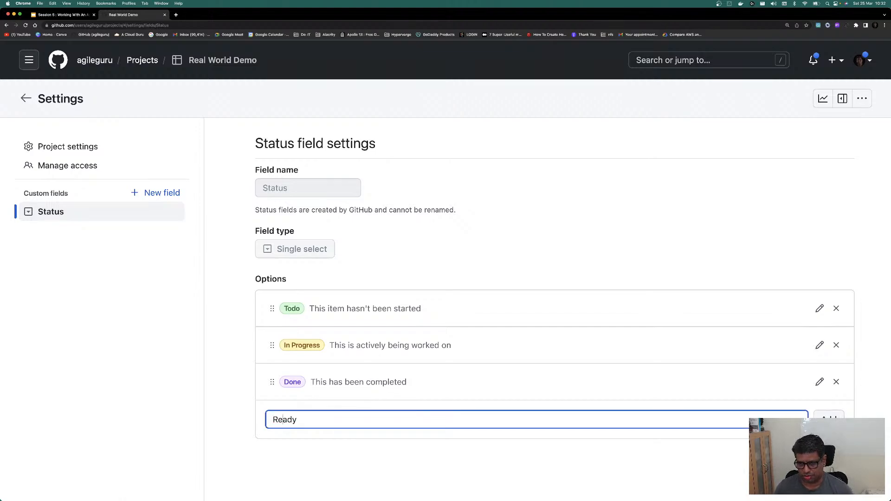
pyautogui.click(828, 418)
# Step: Move Ready to the top and give it the description 'Story is ready for taking'
pyautogui.moveTo(272, 418); pyautogui.dragTo(278, 302)
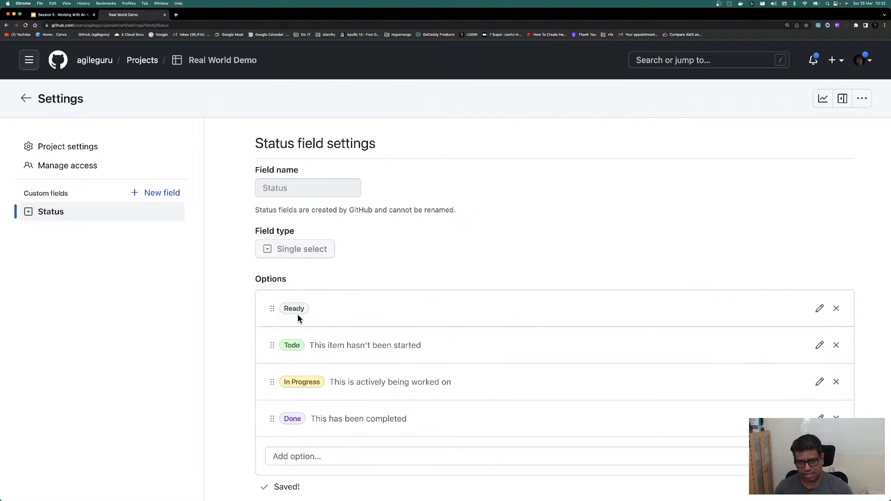
pyautogui.click(819, 309)
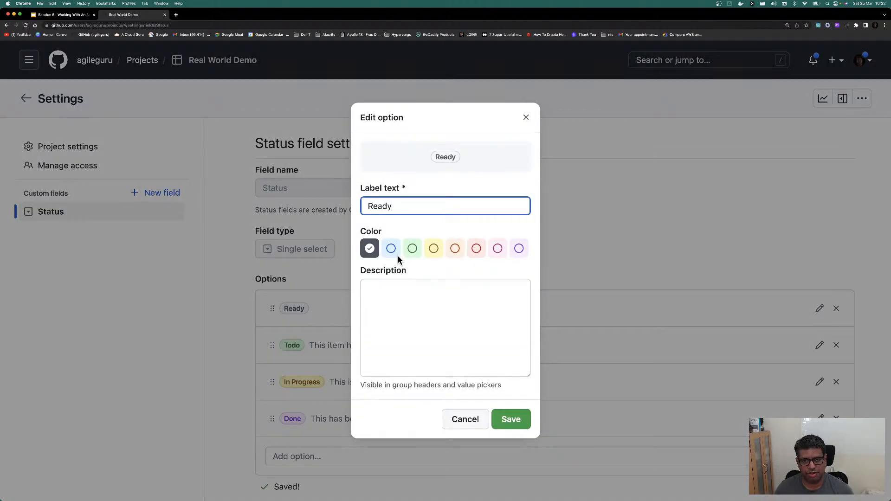
pyautogui.click(404, 318)
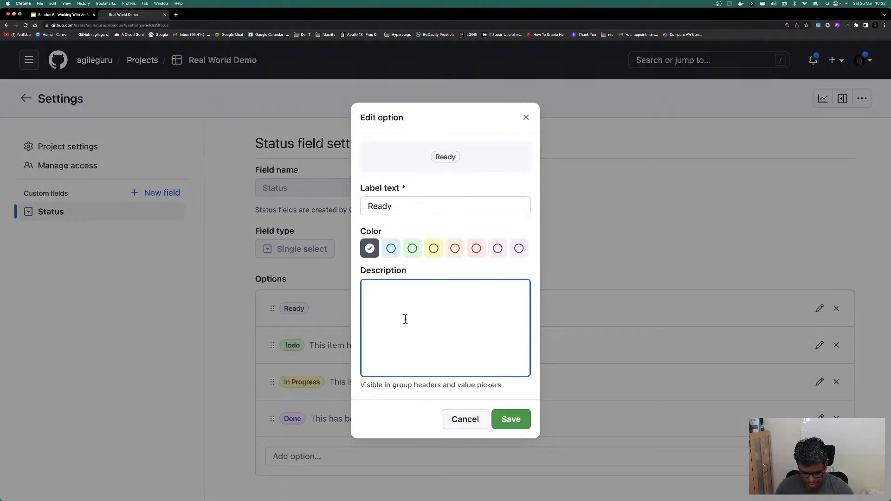
pyautogui.write('Story is r')
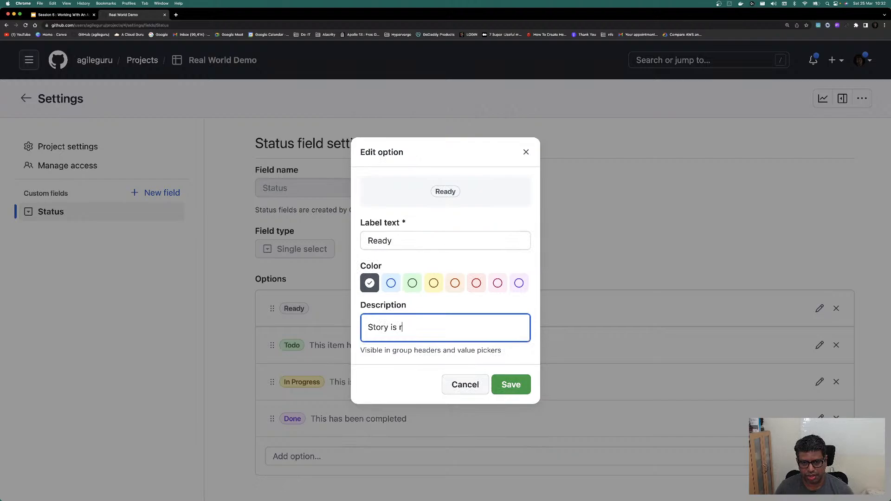
pyautogui.write('eady for takki')
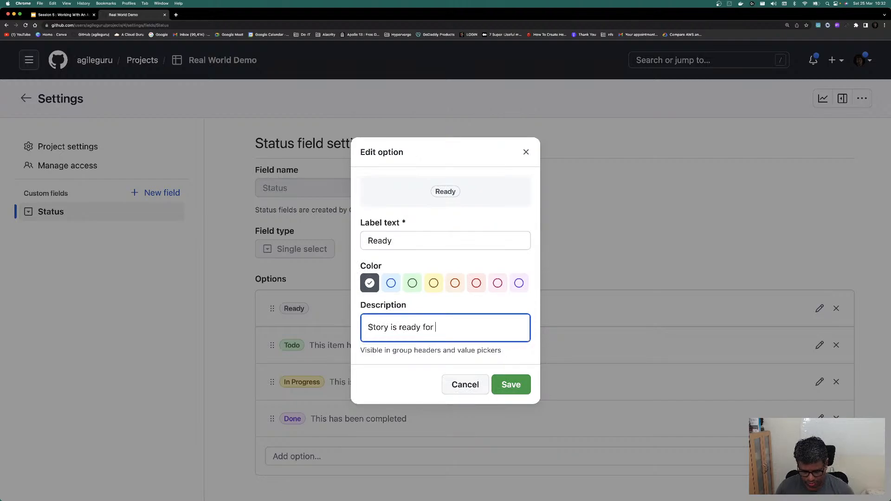
pyautogui.press('BackSpace')
pyautogui.press('BackSpace')
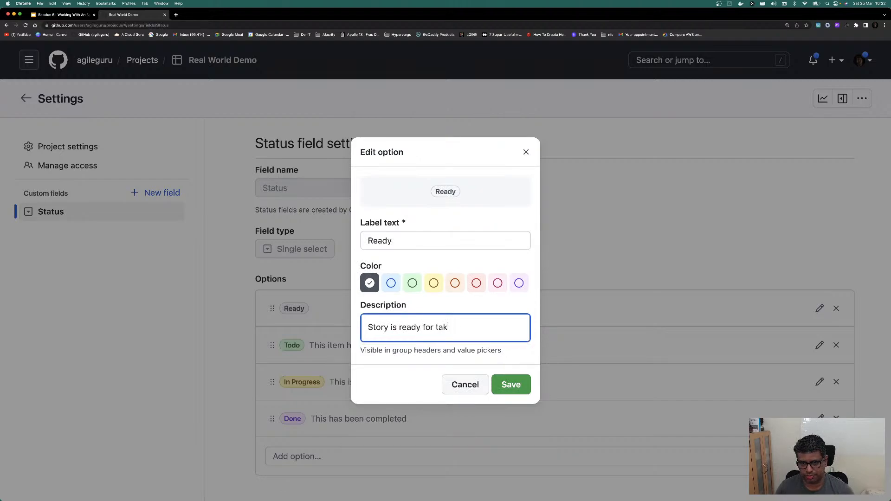
pyautogui.write('ing')
pyautogui.click(506, 385)
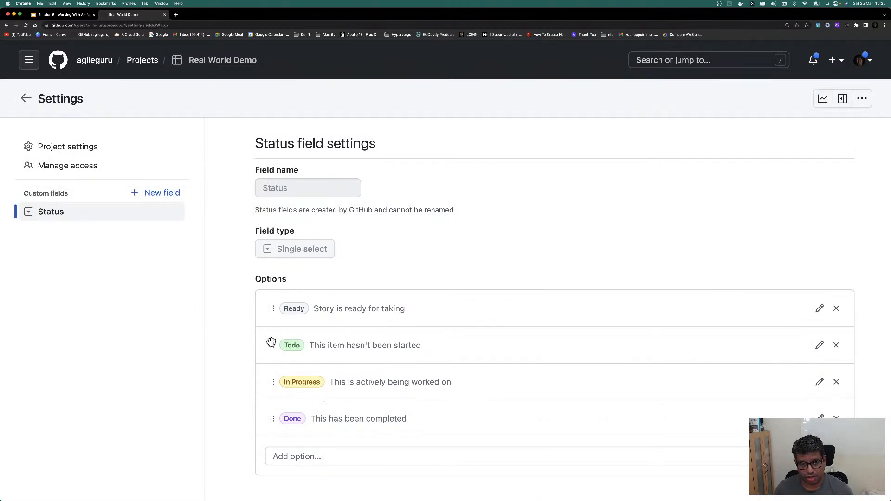
# Step: Move Todo below In Progress and rename it to Review
pyautogui.moveTo(272, 345); pyautogui.dragTo(308, 387)
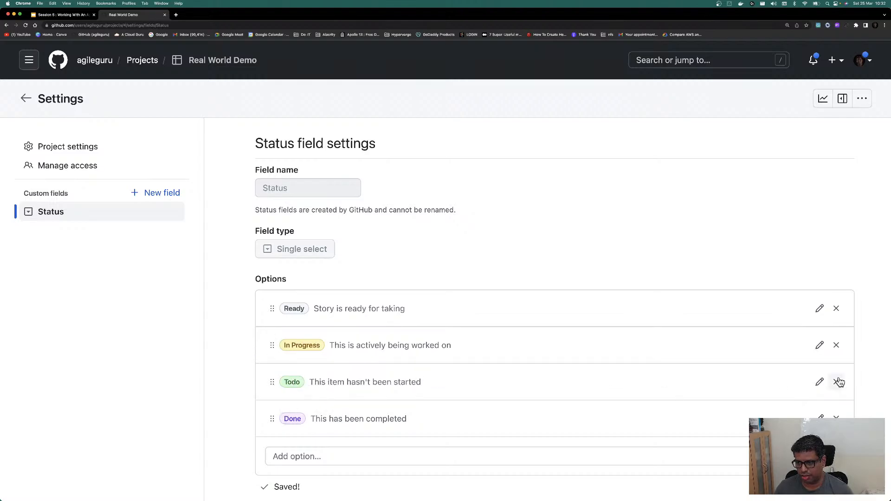
pyautogui.click(819, 381)
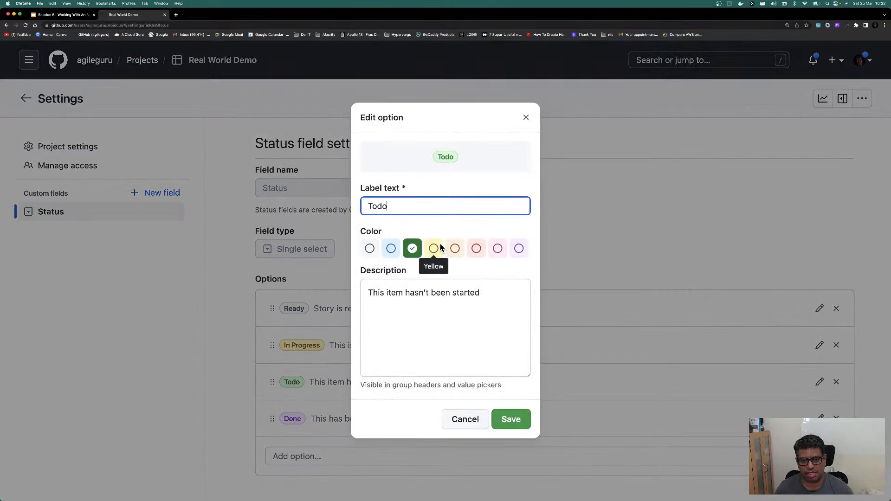
pyautogui.press('super+a')
pyautogui.write('Re')
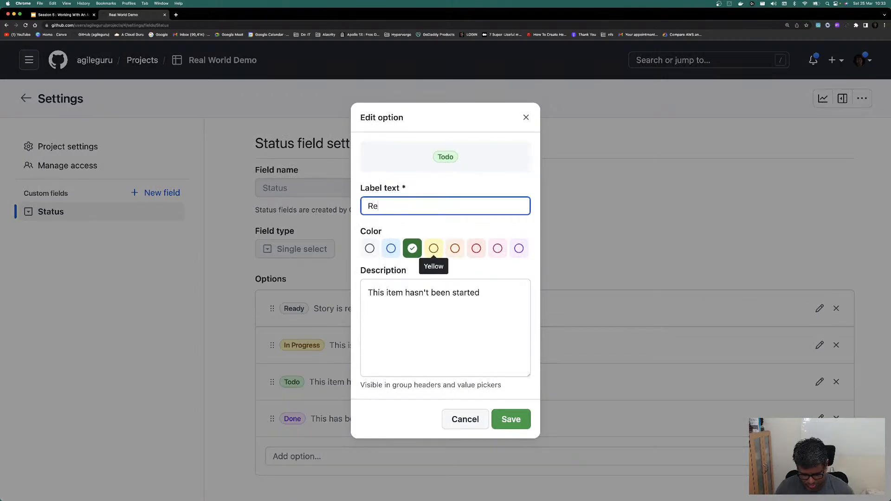
pyautogui.write('view')
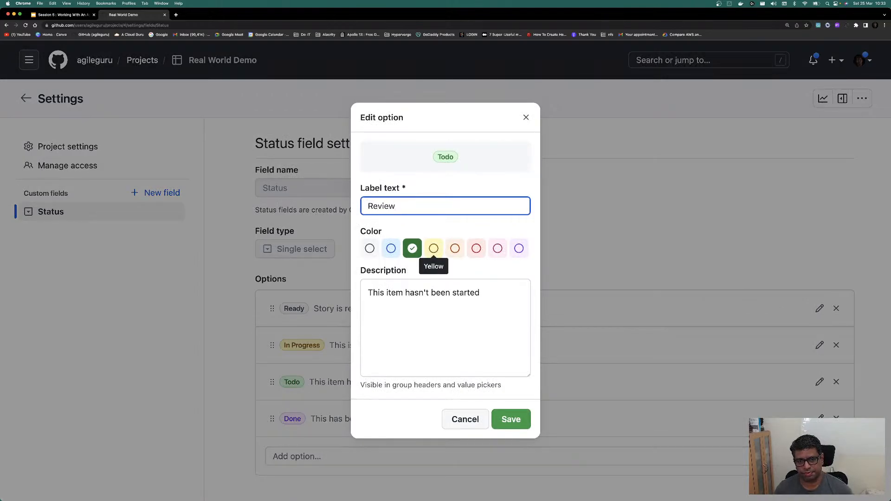
pyautogui.click(493, 304)
pyautogui.press('super+a')
pyautogui.write('Review')
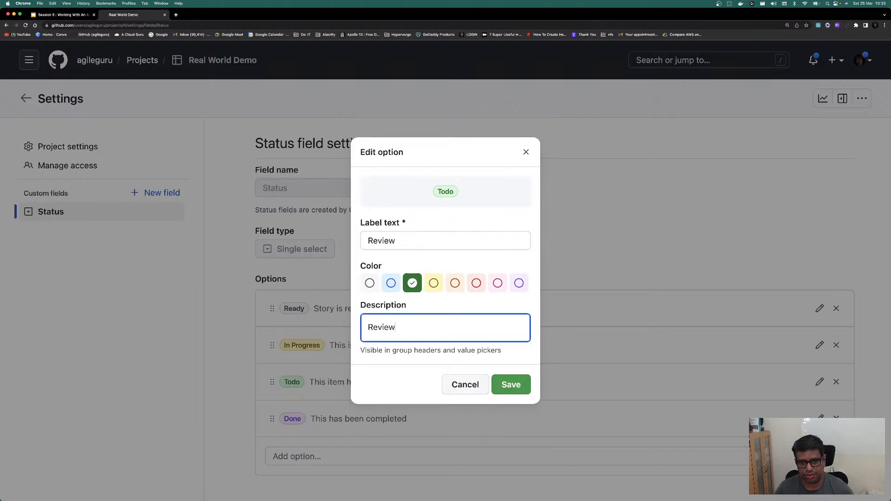
pyautogui.click(511, 385)
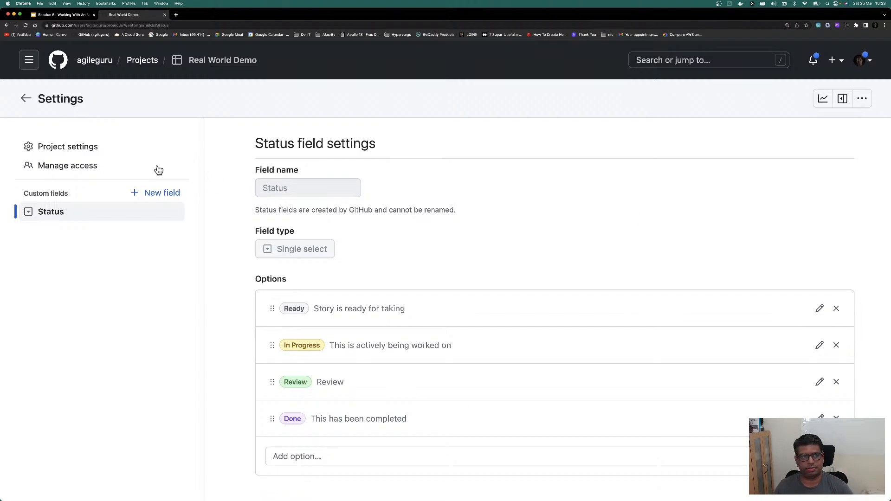
# Step: Create a new custom field named WorkSteam of type Single select
pyautogui.click(168, 198)
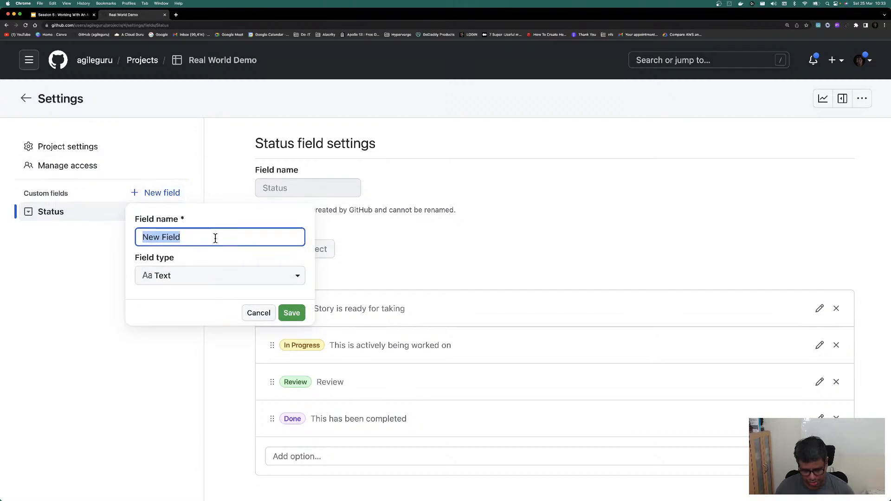
pyautogui.write('WorkS')
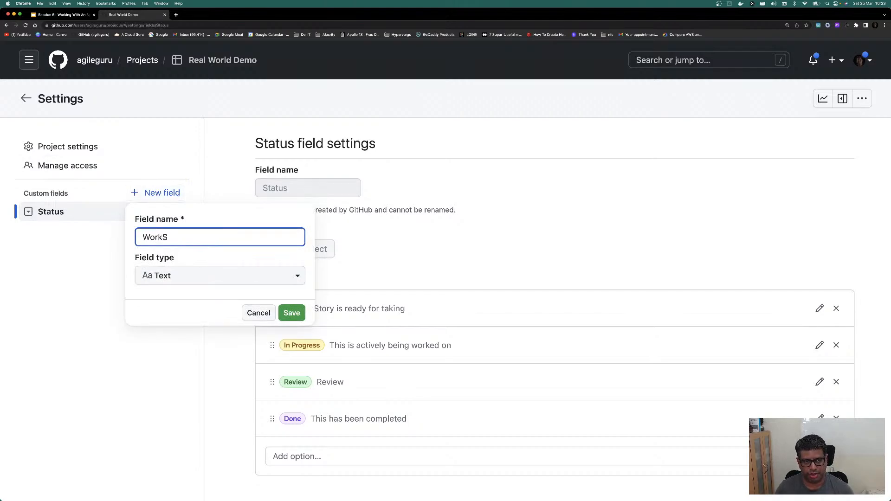
pyautogui.write('team')
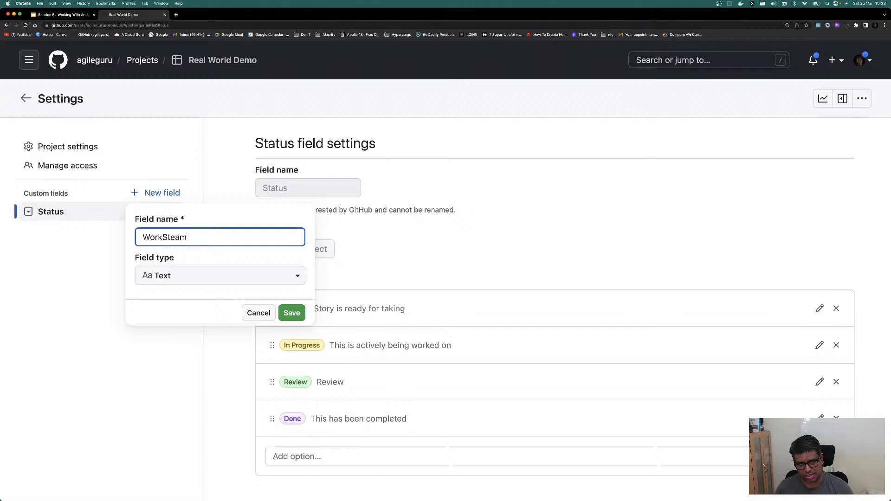
pyautogui.click(198, 275)
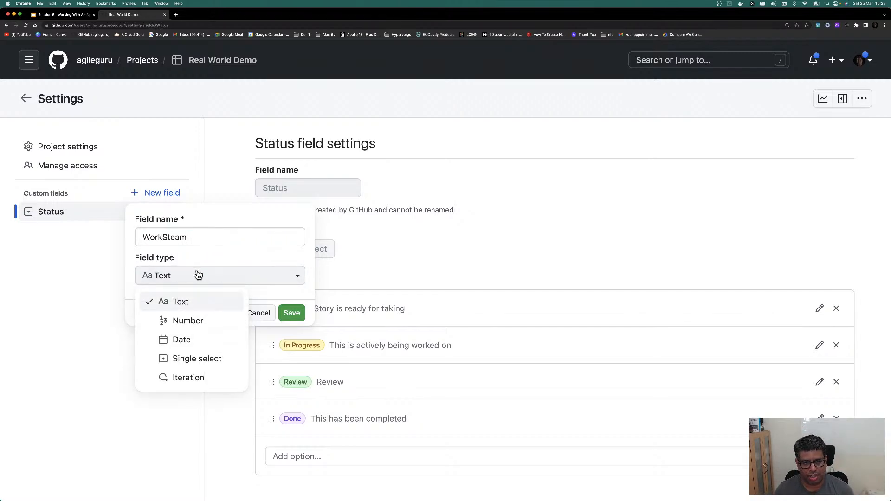
pyautogui.click(198, 365)
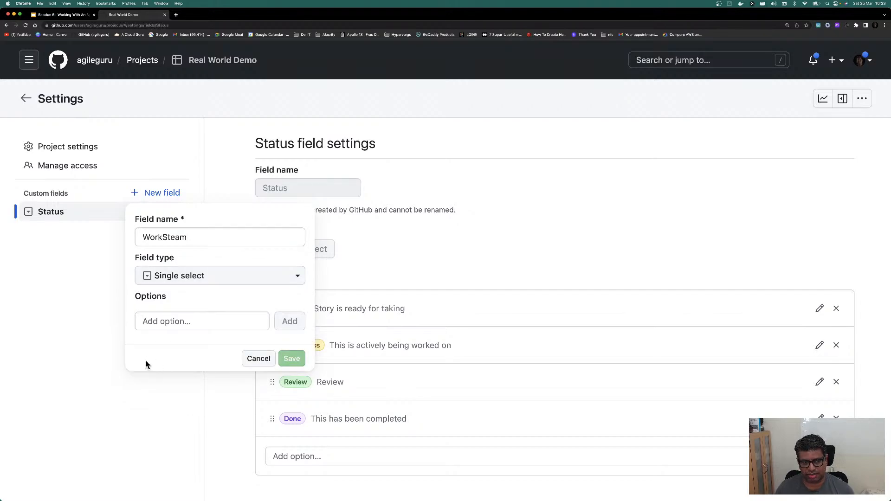
# Step: Add the options Mentoring and Cloud to WorkSteam and save the field
pyautogui.click(201, 322)
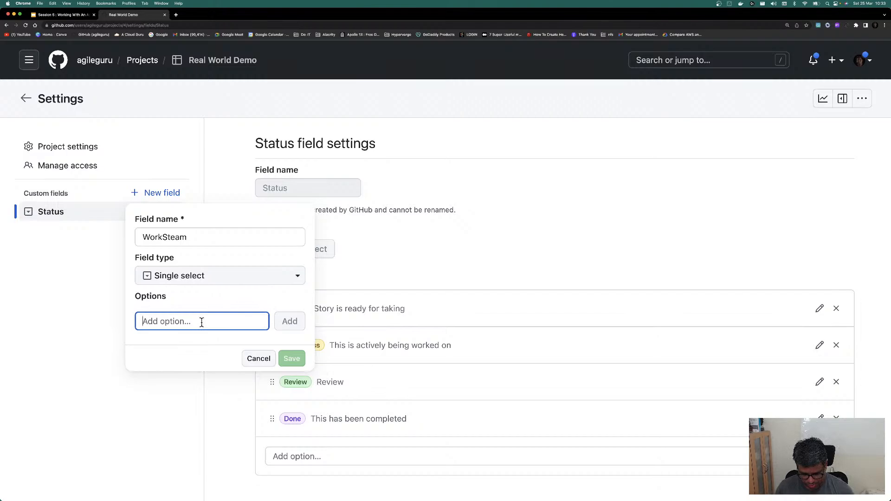
pyautogui.write('Mentoring')
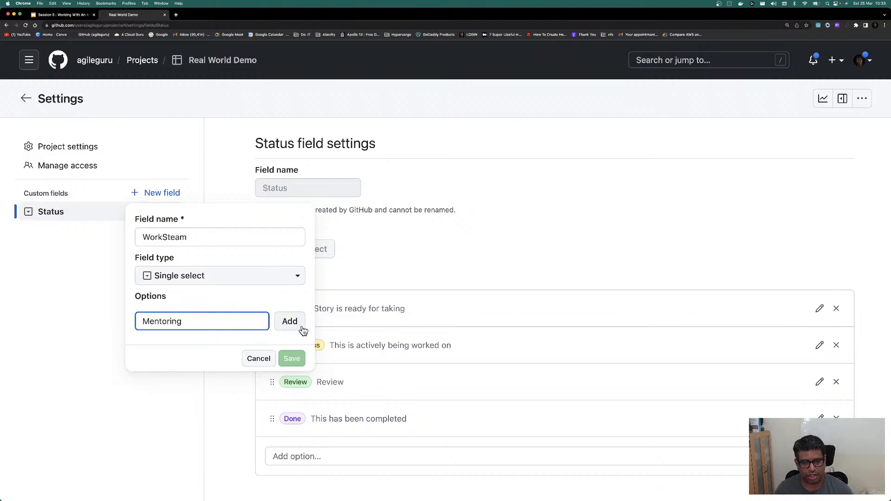
pyautogui.click(301, 326)
pyautogui.click(204, 346)
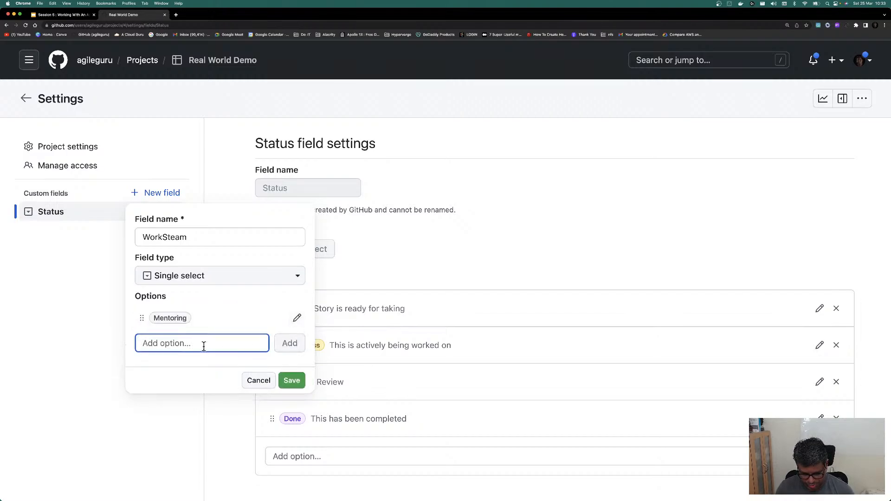
pyautogui.write('Cloud')
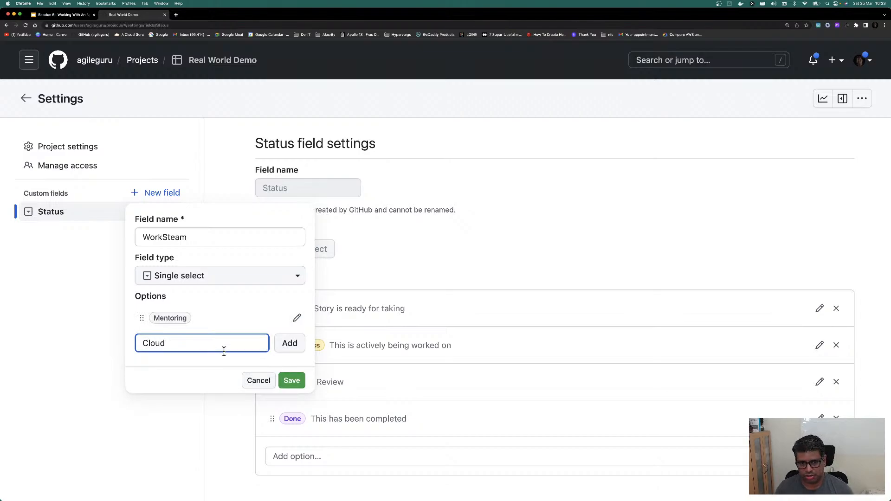
pyautogui.click(290, 344)
pyautogui.click(203, 365)
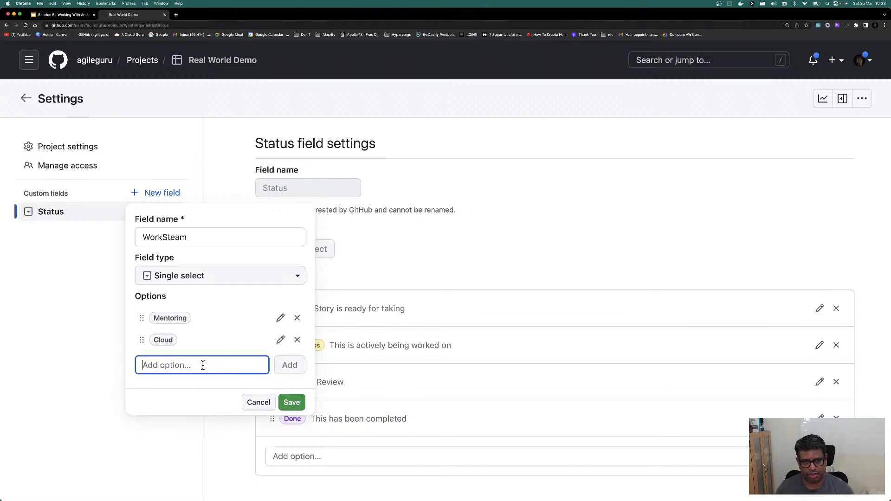
pyautogui.click(289, 403)
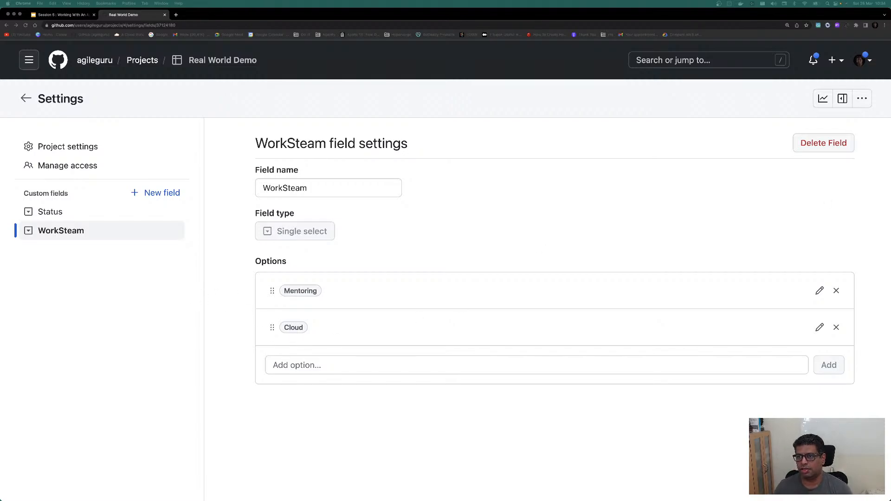
# Step: Back in the project table, add a second view named Planning
pyautogui.click(25, 98)
pyautogui.click(113, 300)
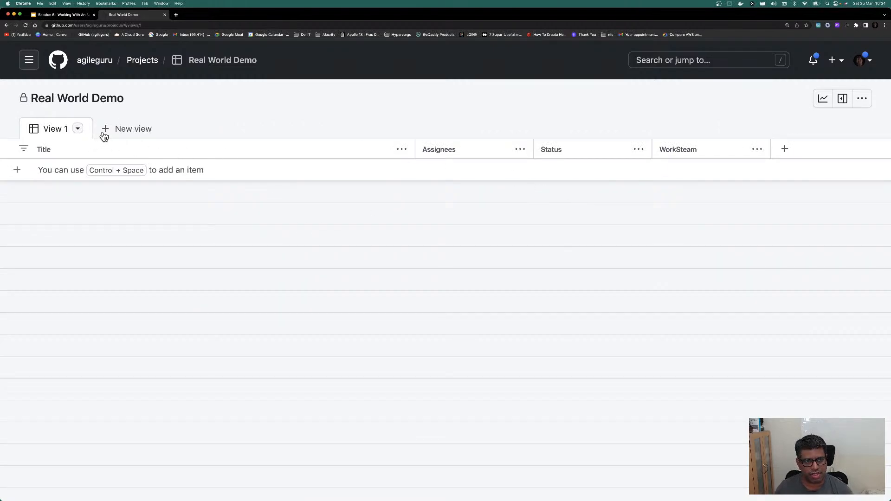
pyautogui.click(106, 131)
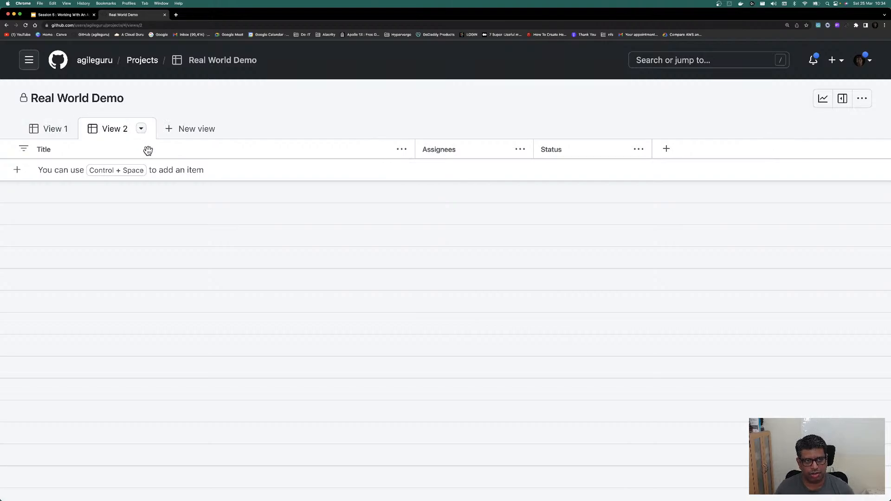
pyautogui.doubleClick(125, 129)
pyautogui.write('Plaanning')
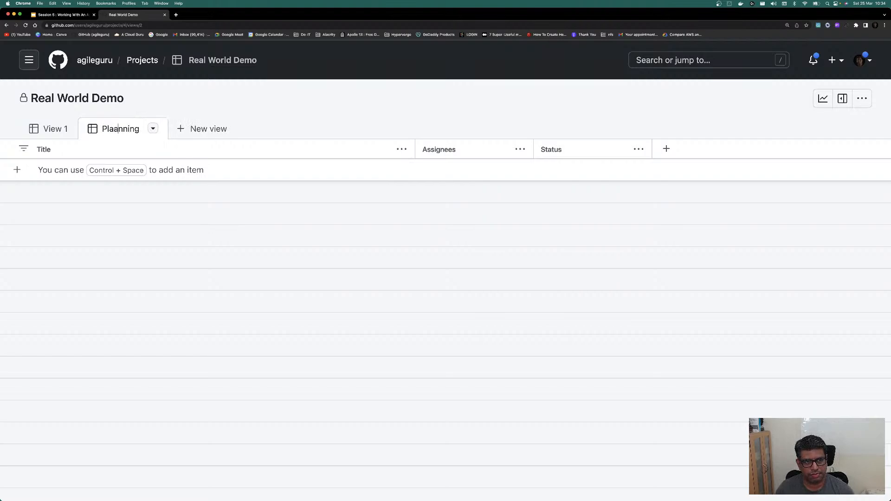
pyautogui.press('BackSpace')
pyautogui.press('Return')
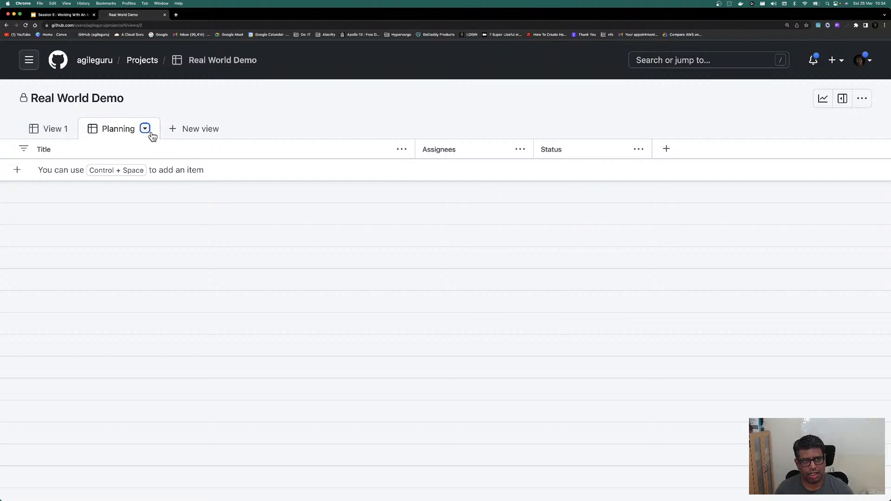
# Step: Add a third view named All Iterations and place it between View 1 and Planning
pyautogui.click(175, 131)
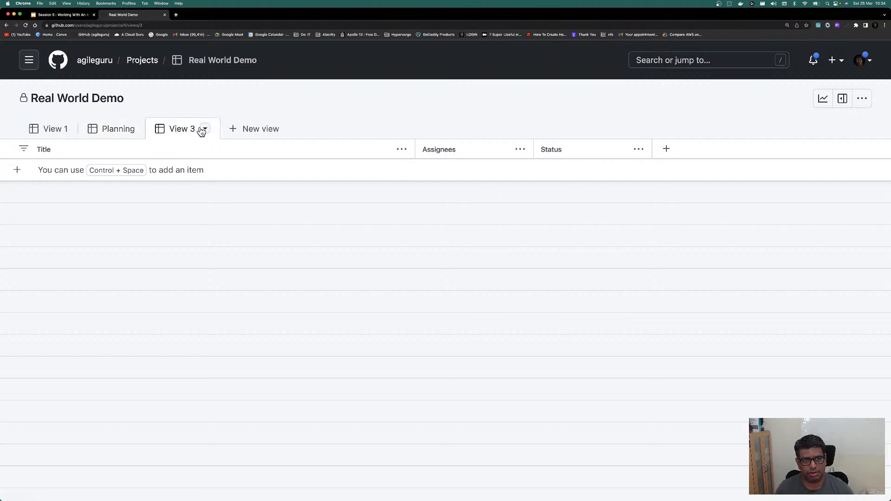
pyautogui.doubleClick(183, 128)
pyautogui.doubleClick(183, 128)
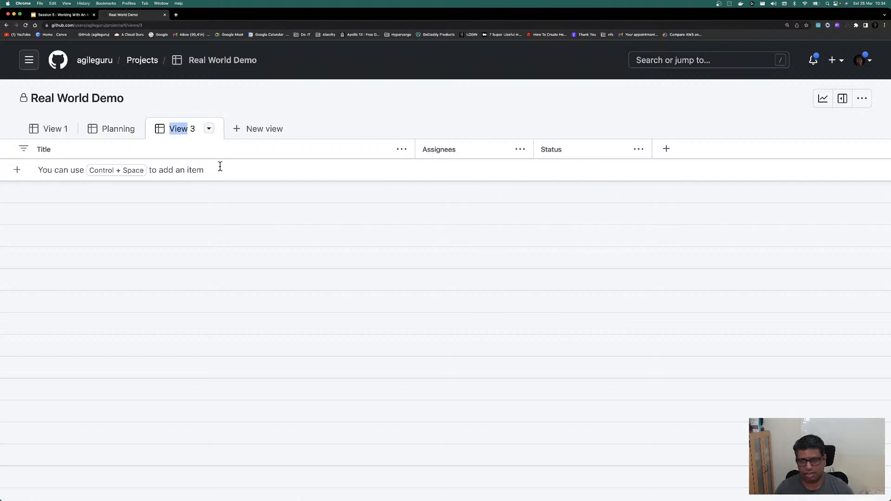
pyautogui.press('Return')
pyautogui.press('Right')
pyautogui.press('Left')
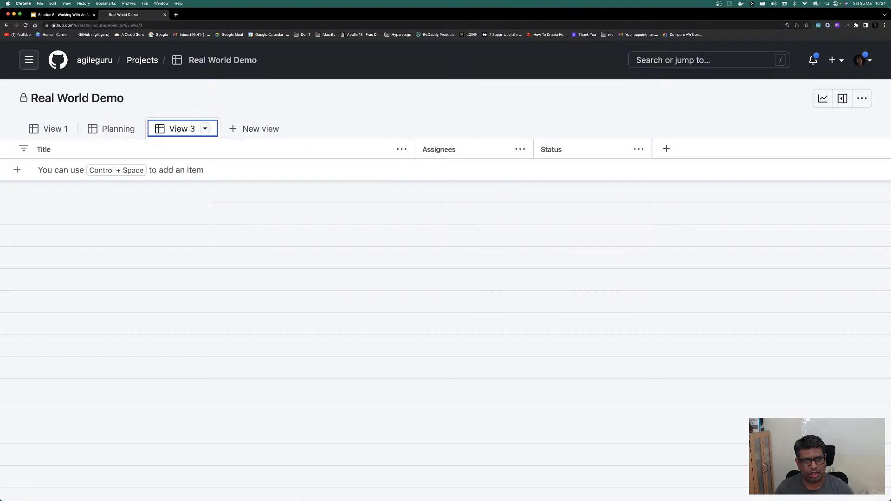
pyautogui.doubleClick(193, 131)
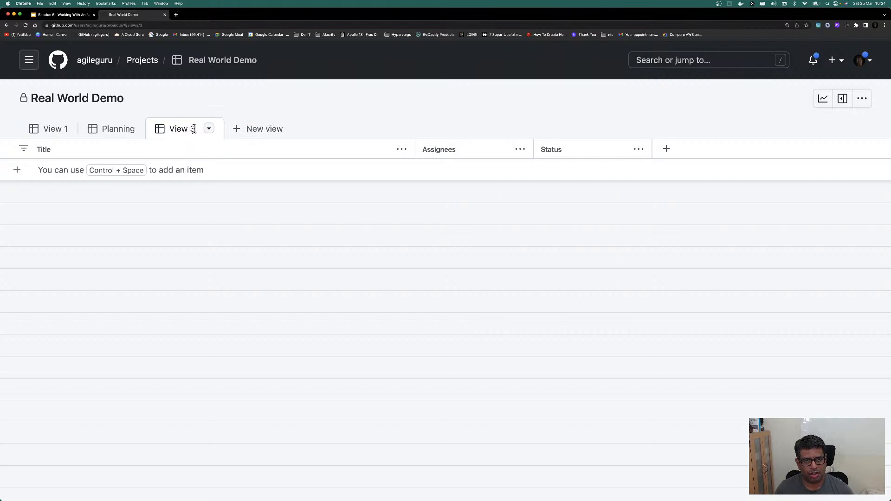
pyautogui.press('super+a')
pyautogui.write('All Iterations')
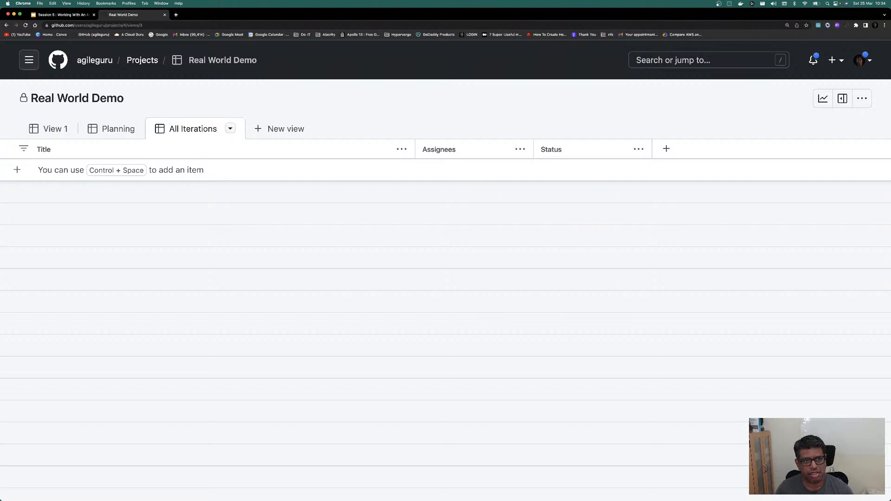
pyautogui.press('Return')
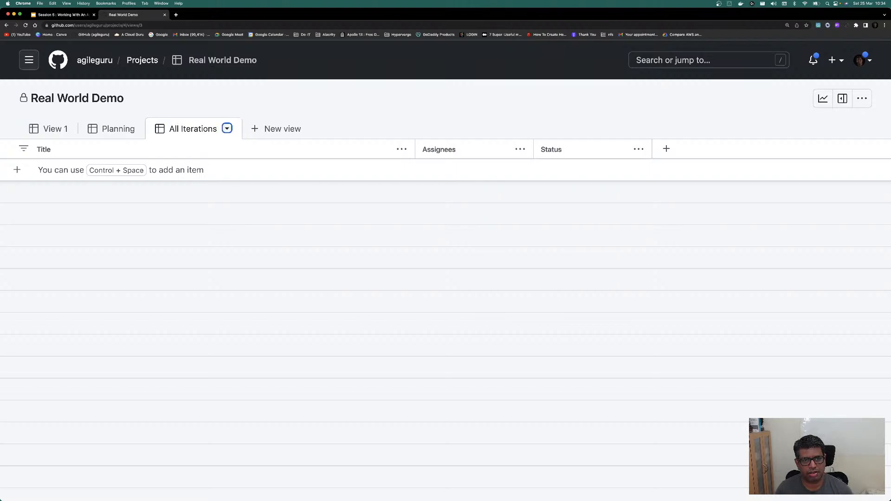
pyautogui.moveTo(196, 127); pyautogui.dragTo(110, 134)
# Step: Rename View 1 to Current Iterations
pyautogui.click(55, 131)
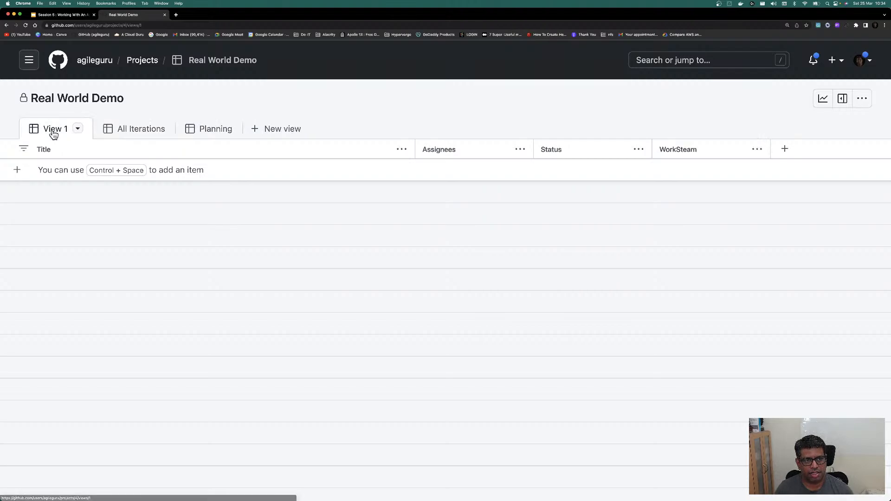
pyautogui.doubleClick(56, 132)
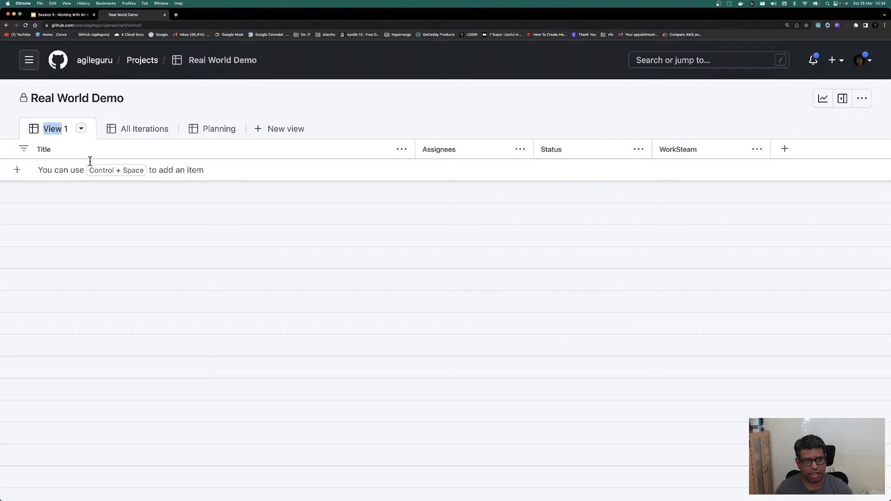
pyautogui.press('Right')
pyautogui.press('super+a')
pyautogui.write('Cur')
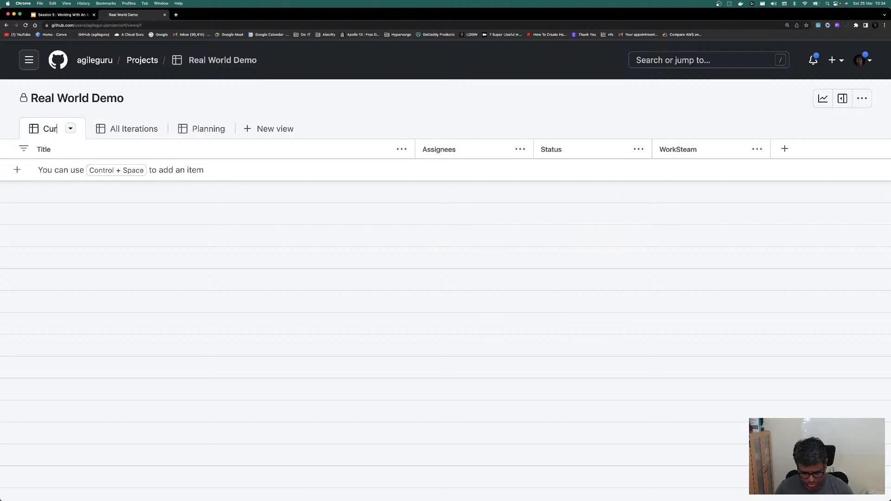
pyautogui.write('rent It')
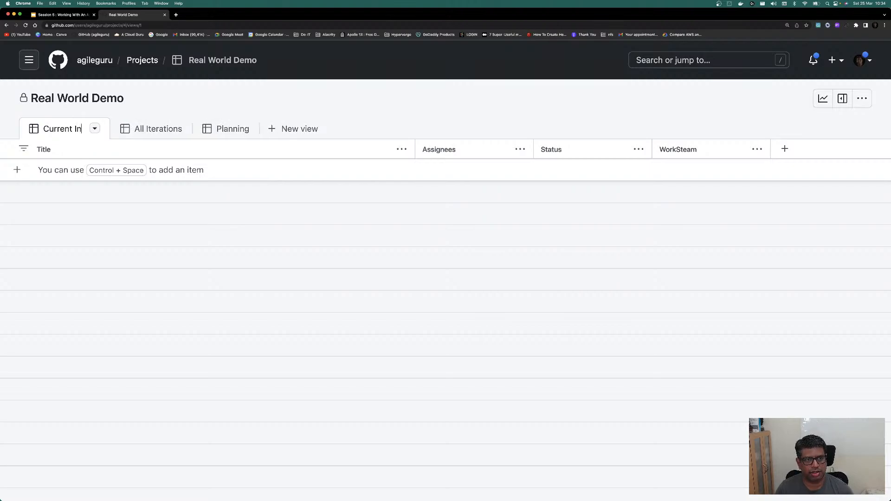
pyautogui.write('erations')
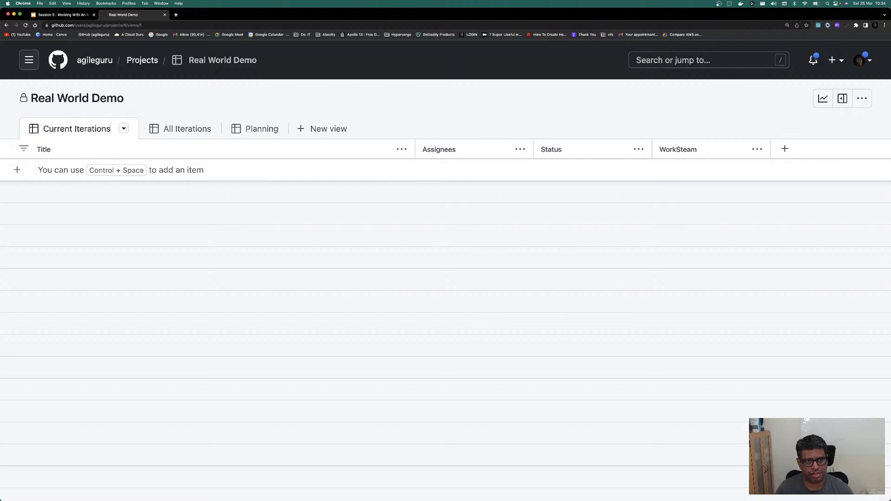
pyautogui.press('Return')
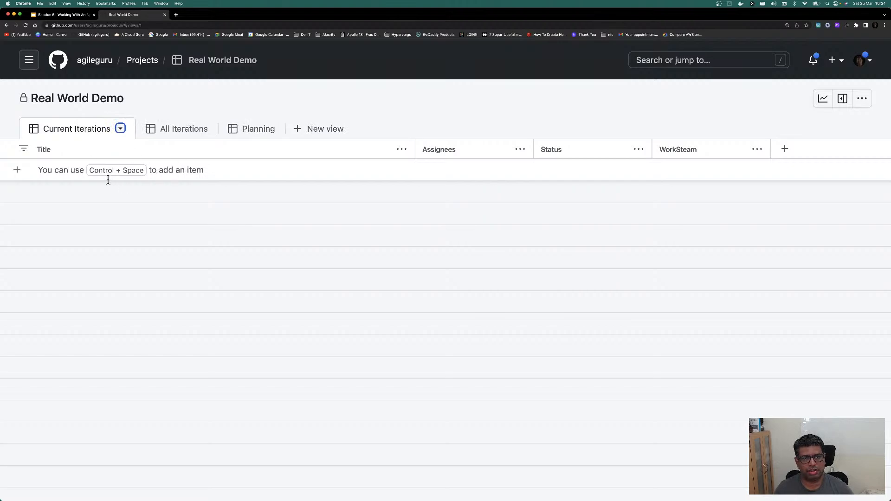
pyautogui.click(256, 132)
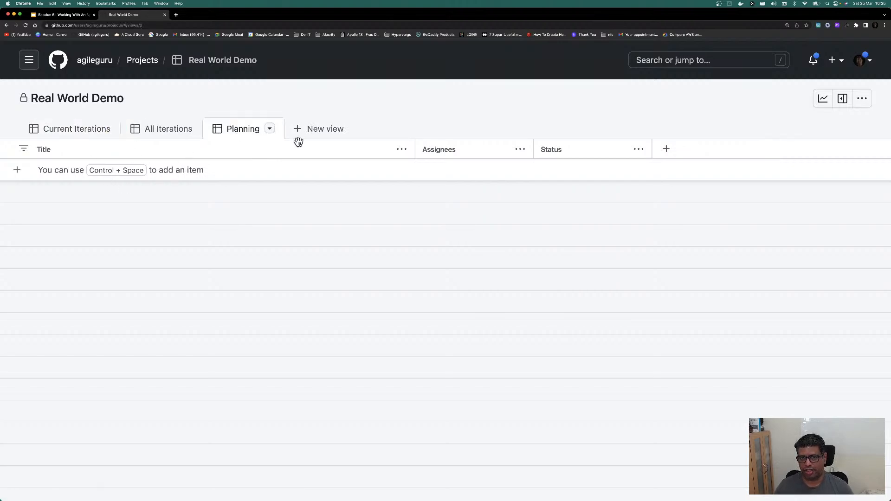
pyautogui.click(74, 135)
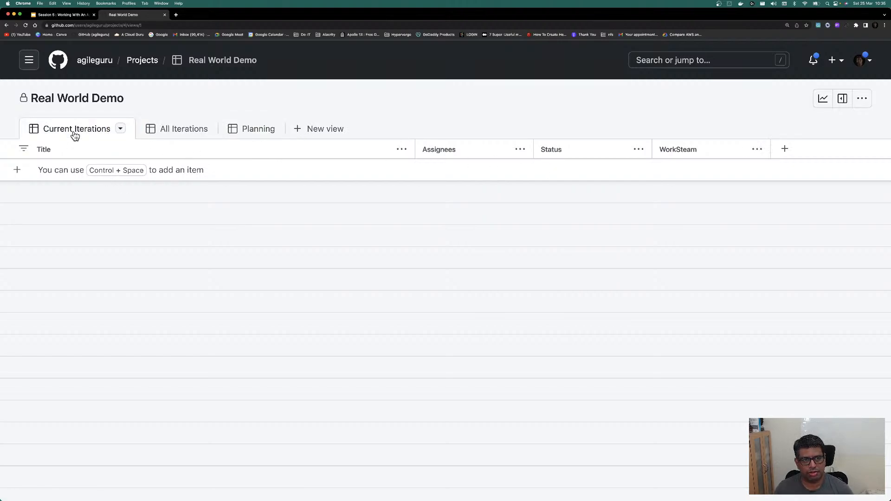
# Step: Switch the Current Iterations and All Iterations views to Board layout and save both
pyautogui.click(120, 129)
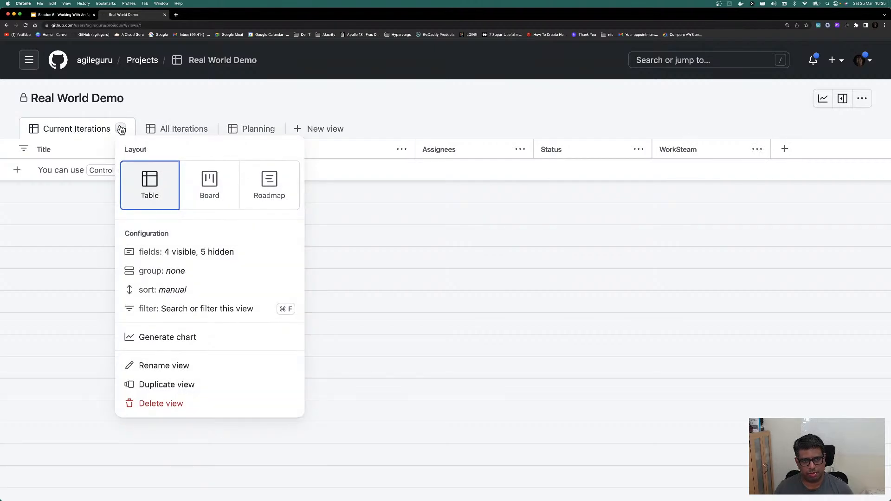
pyautogui.click(219, 185)
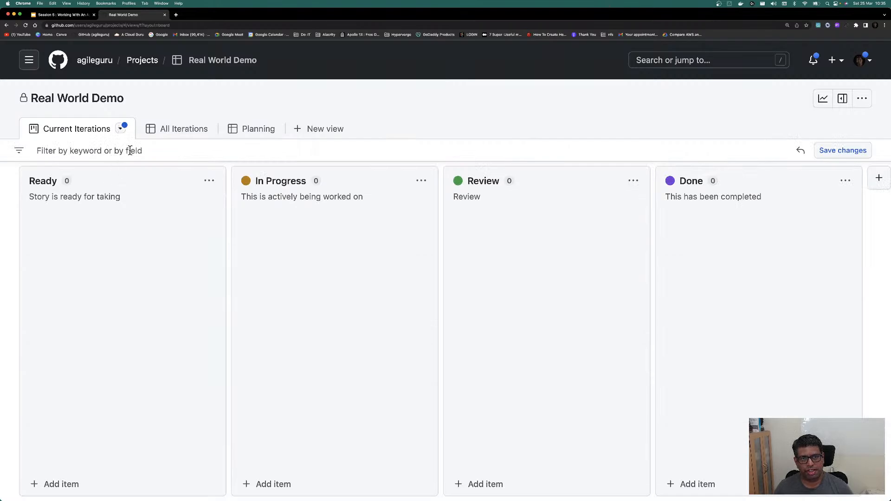
pyautogui.click(831, 151)
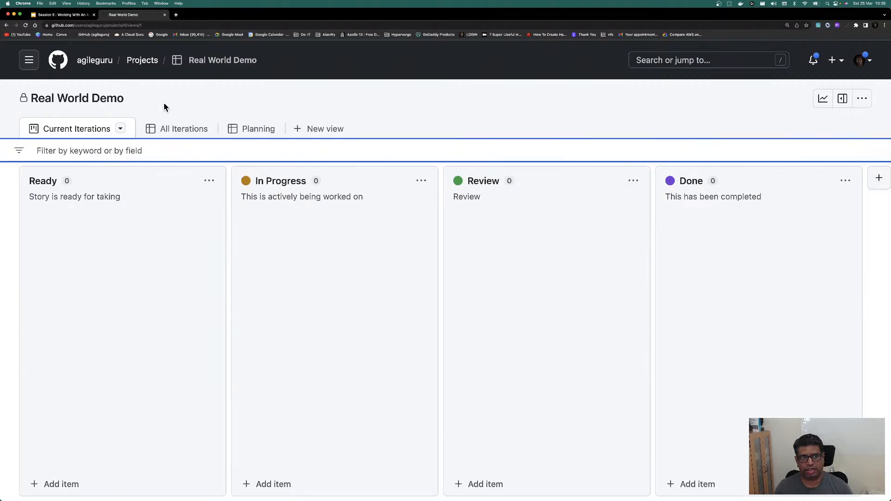
pyautogui.click(173, 130)
pyautogui.click(203, 129)
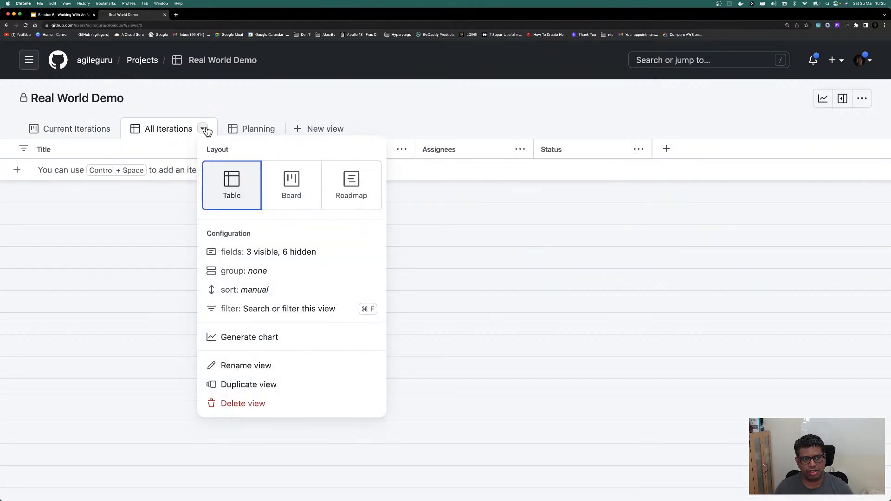
pyautogui.click(292, 190)
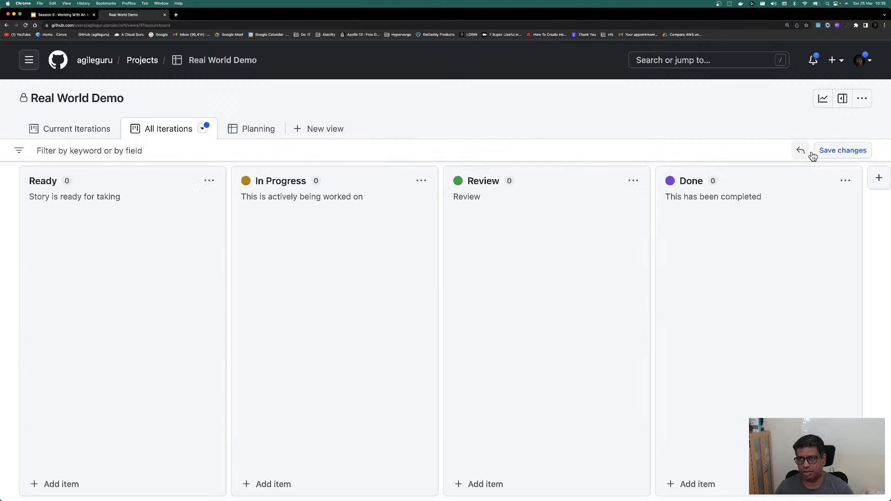
pyautogui.click(830, 151)
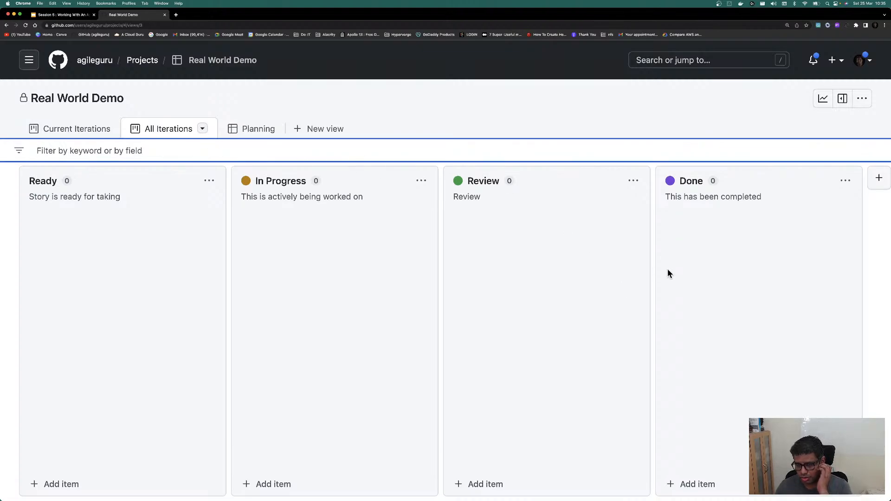
# Step: Confirm the All Iterations board's column field is set to Status
pyautogui.click(203, 130)
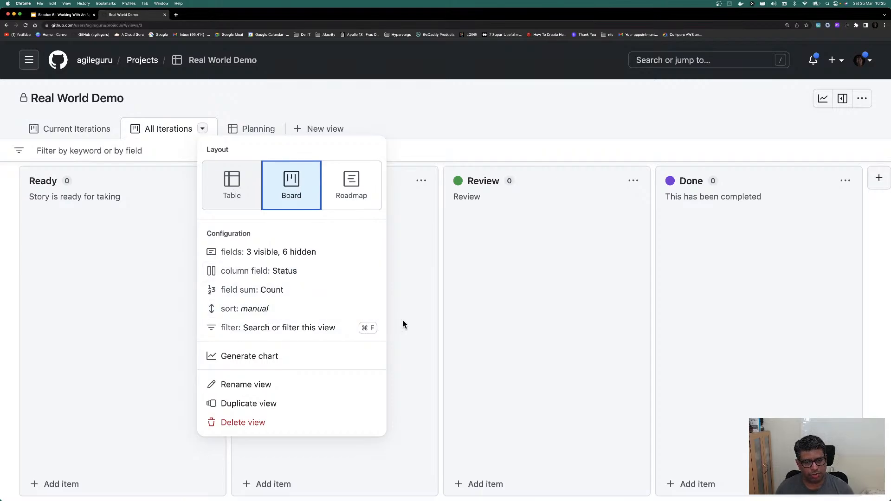
pyautogui.click(289, 273)
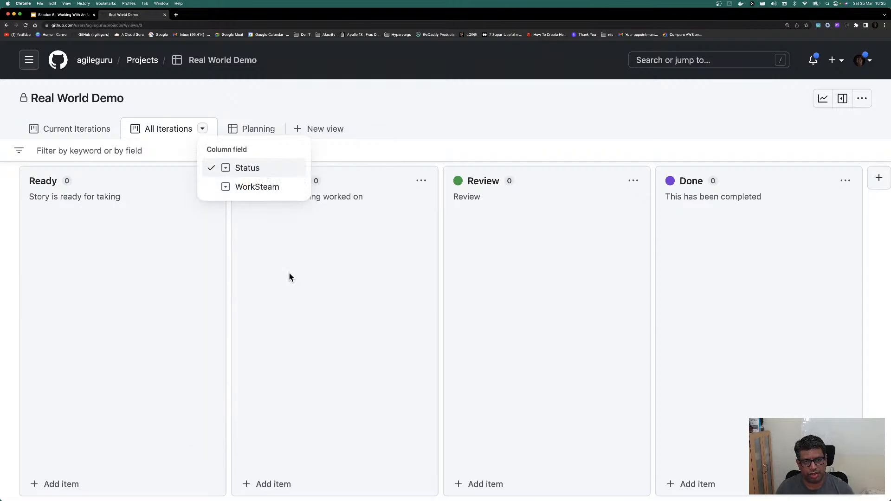
pyautogui.click(242, 165)
pyautogui.click(113, 151)
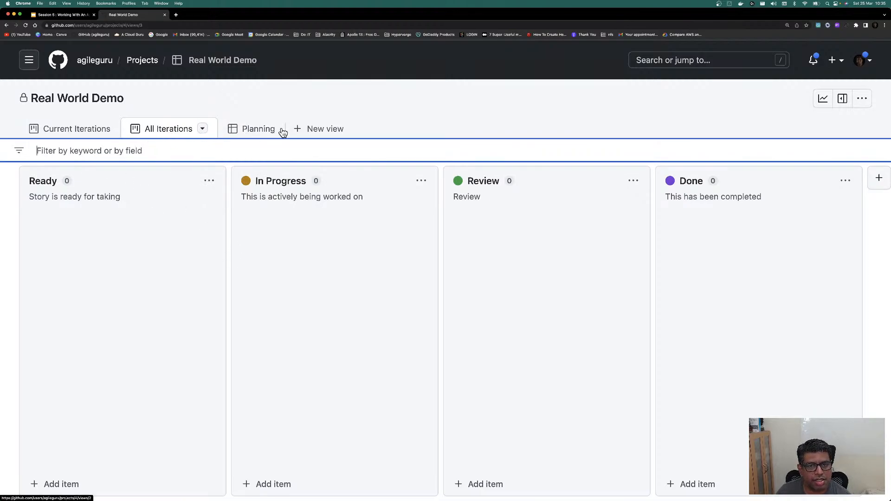
# Step: Add a draft item 'Task 1' in the Planning table
pyautogui.click(261, 131)
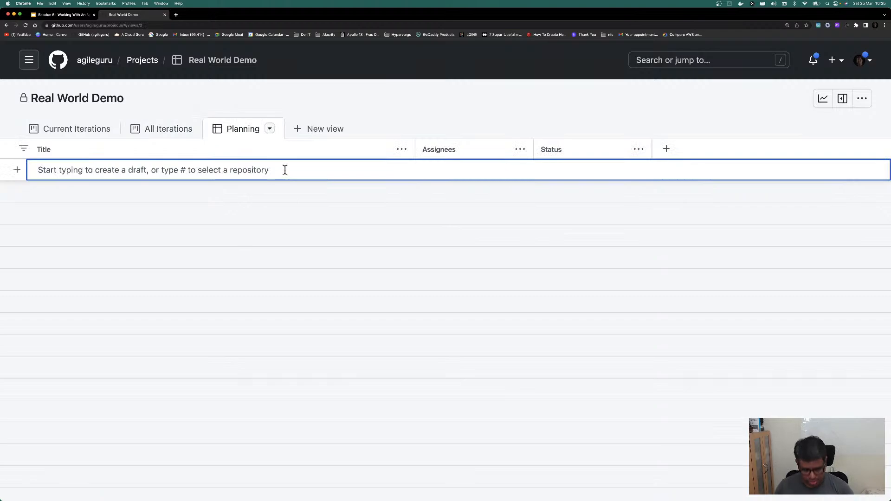
pyautogui.write('Tast')
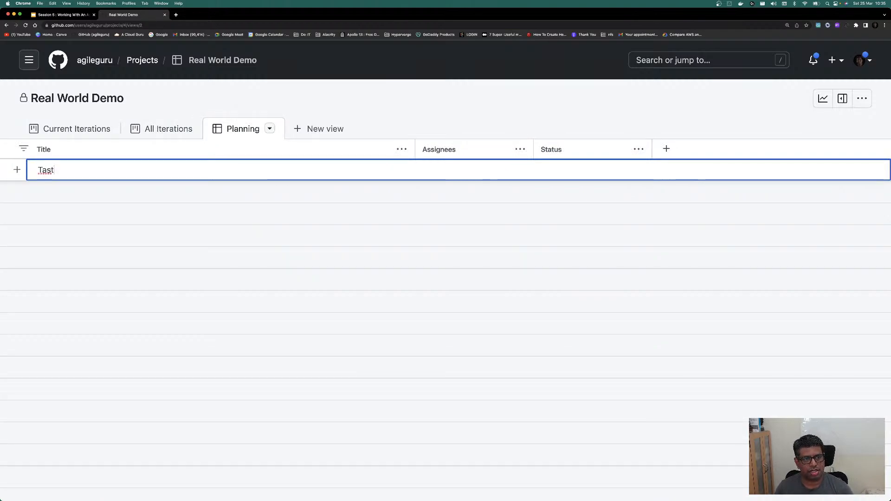
pyautogui.press('BackSpace')
pyautogui.write('k 1')
pyautogui.press('Return')
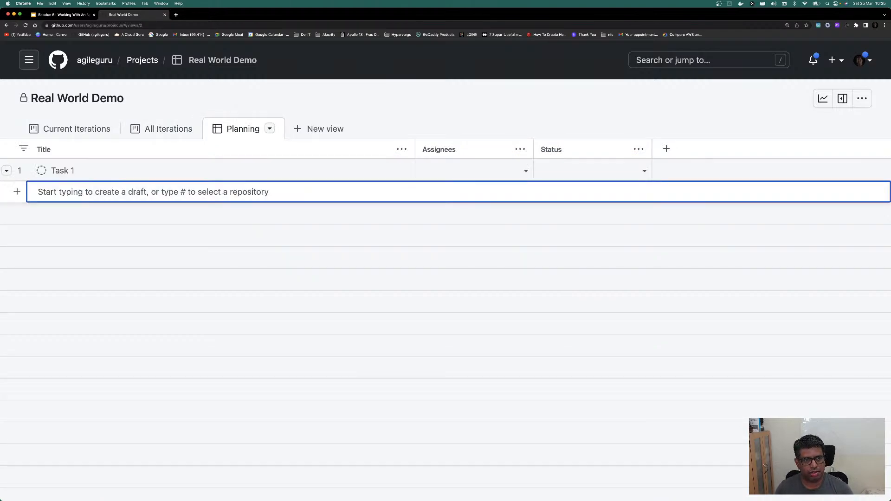
# Step: Assign a team member to Task 1, set its Status to Ready, and check the boards
pyautogui.click(527, 172)
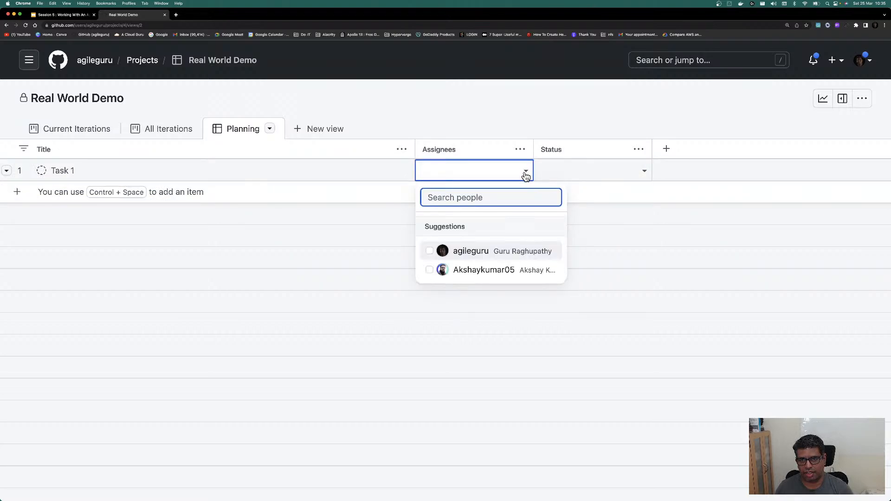
pyautogui.click(429, 270)
pyautogui.click(576, 278)
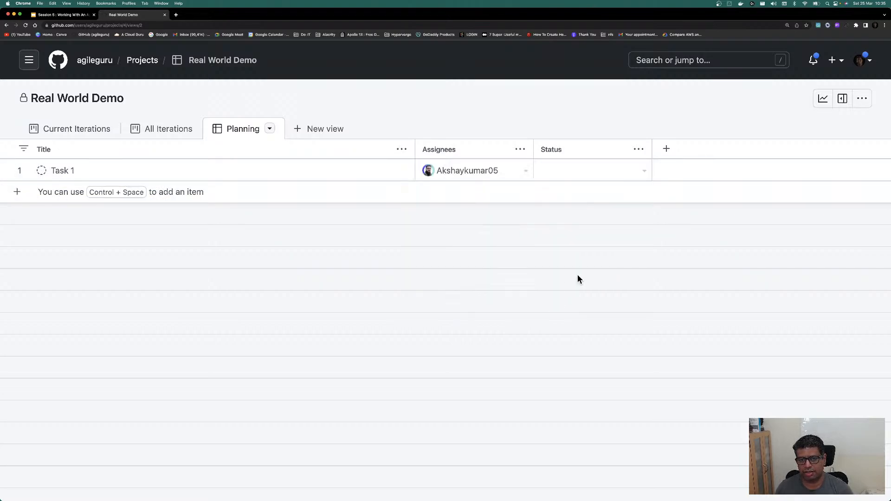
pyautogui.click(645, 172)
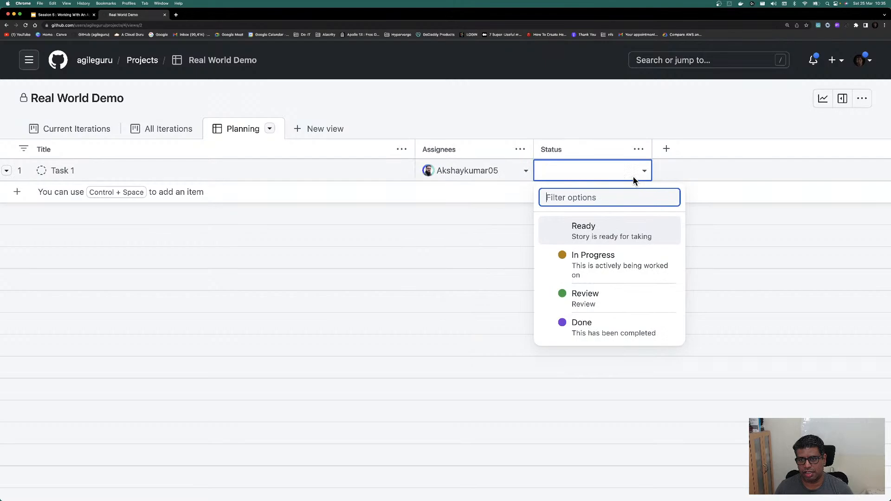
pyautogui.click(569, 229)
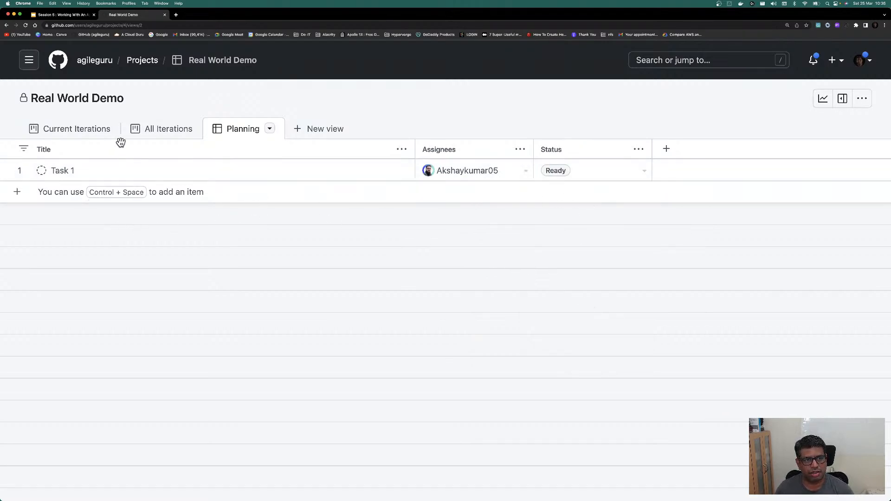
pyautogui.click(90, 134)
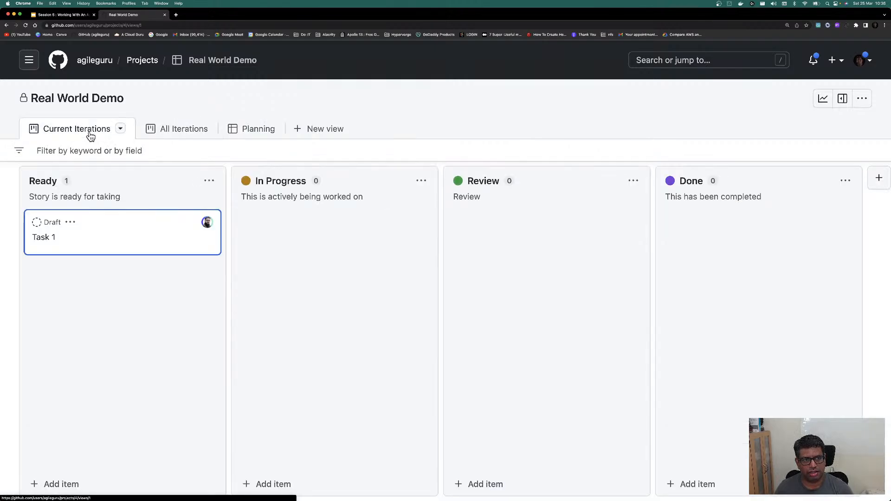
pyautogui.click(154, 133)
# Step: Show the WorkSteam column in Planning, set Task 1 to Mentoring, and save the view
pyautogui.click(242, 133)
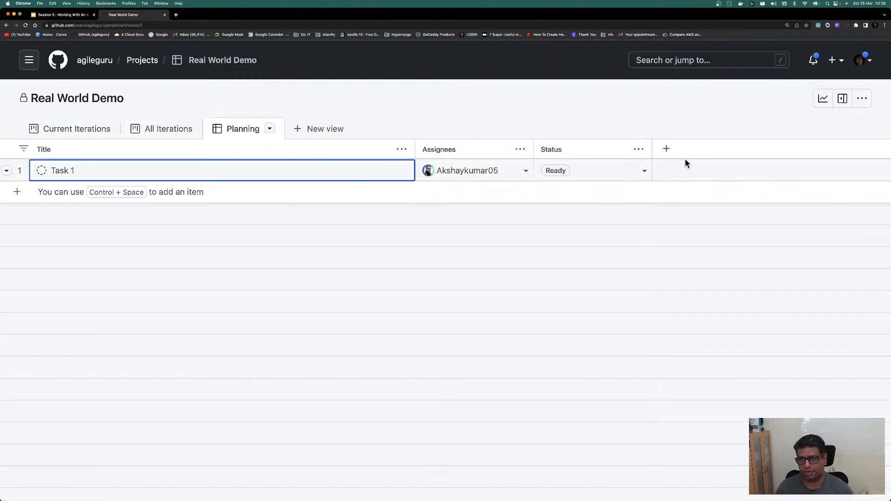
pyautogui.click(667, 151)
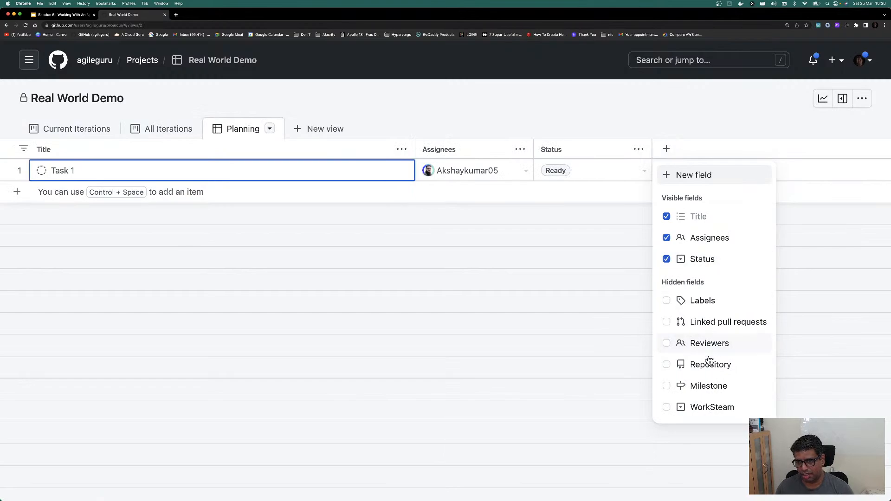
pyautogui.click(713, 408)
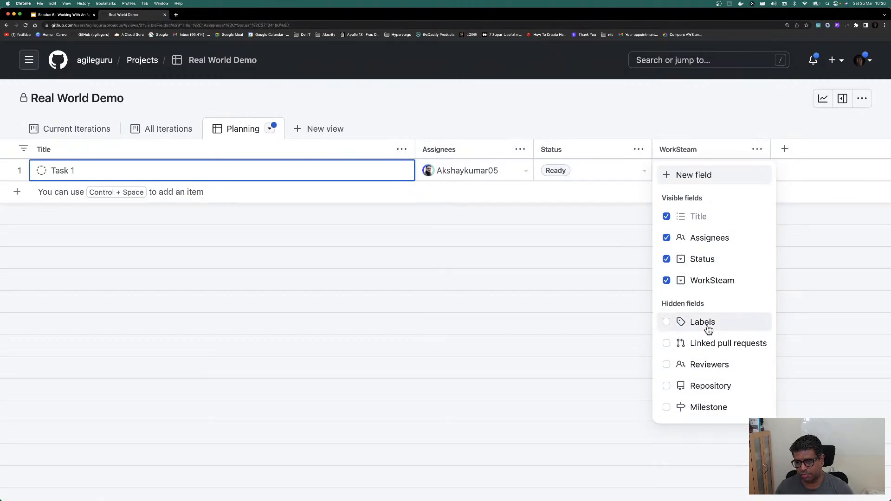
pyautogui.click(834, 347)
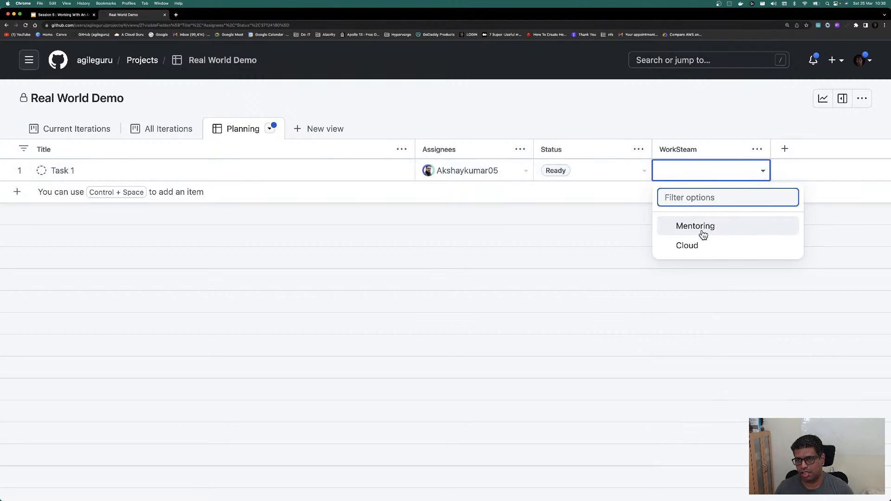
pyautogui.click(698, 231)
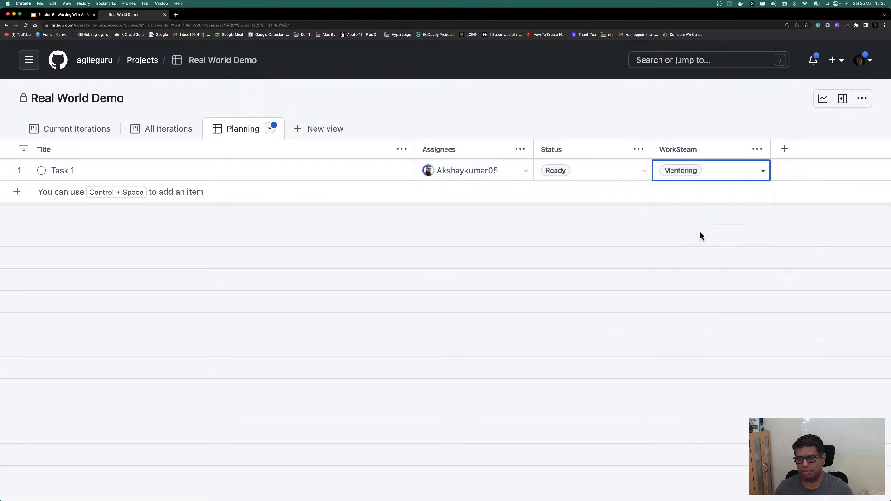
pyautogui.click(270, 128)
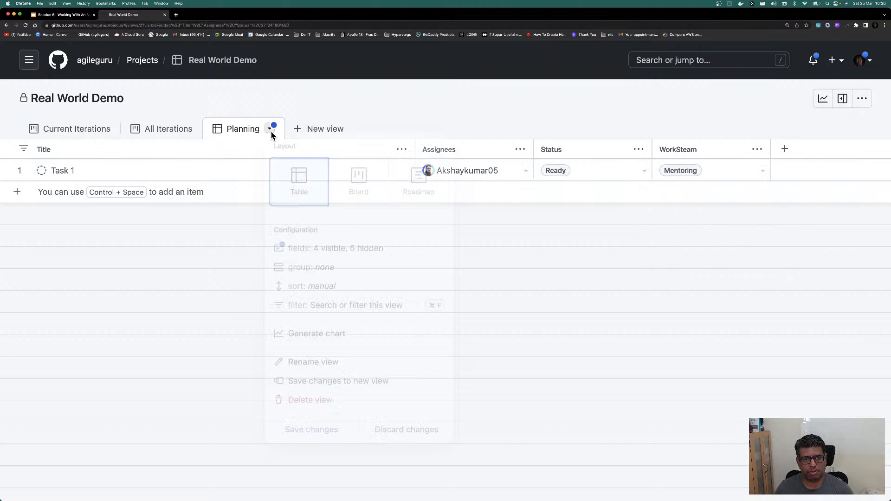
pyautogui.click(300, 432)
# Step: Return to the Current Iterations board showing Task 1 in Ready and open the project's options menu
pyautogui.click(180, 135)
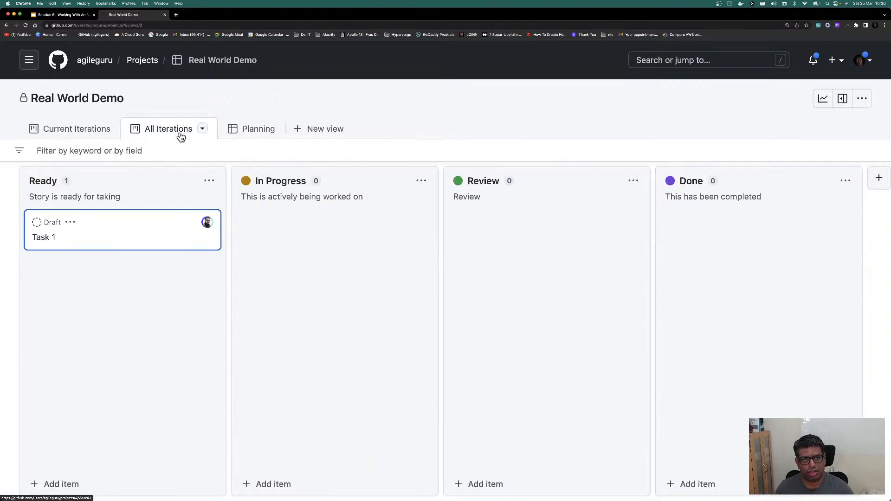
pyautogui.click(35, 132)
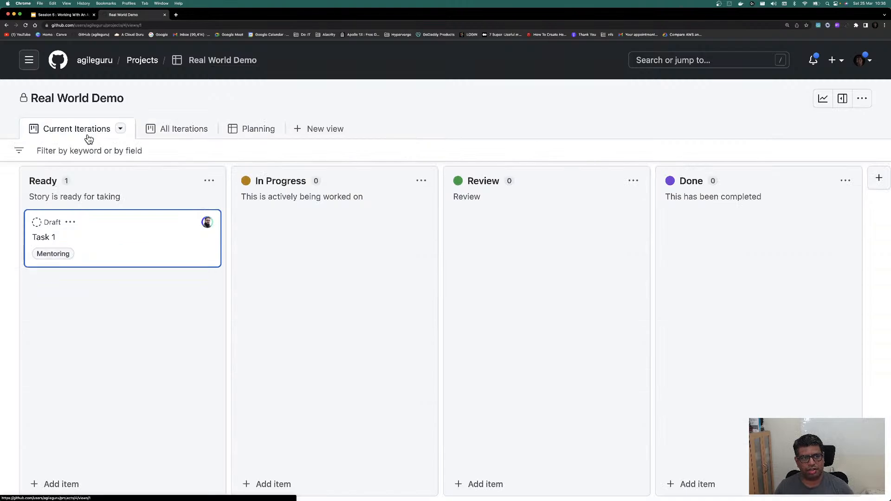
pyautogui.click(20, 150)
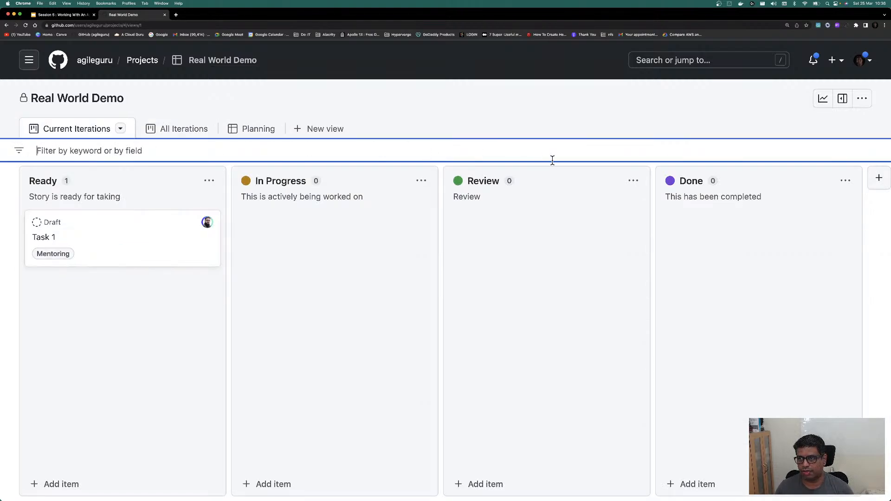
pyautogui.doubleClick(619, 18)
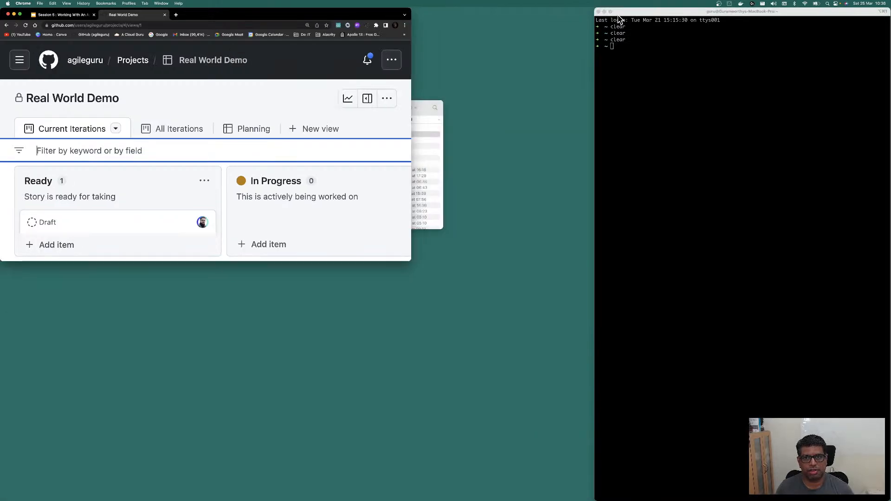
pyautogui.doubleClick(374, 20)
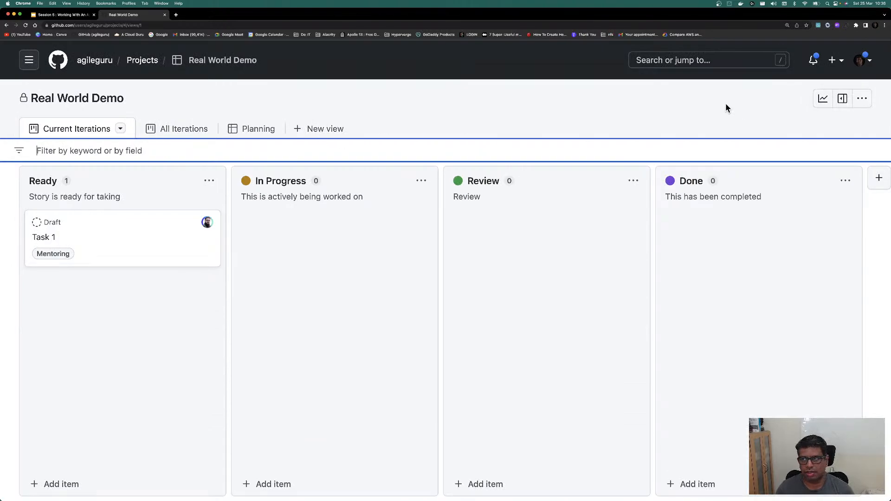
pyautogui.click(862, 105)
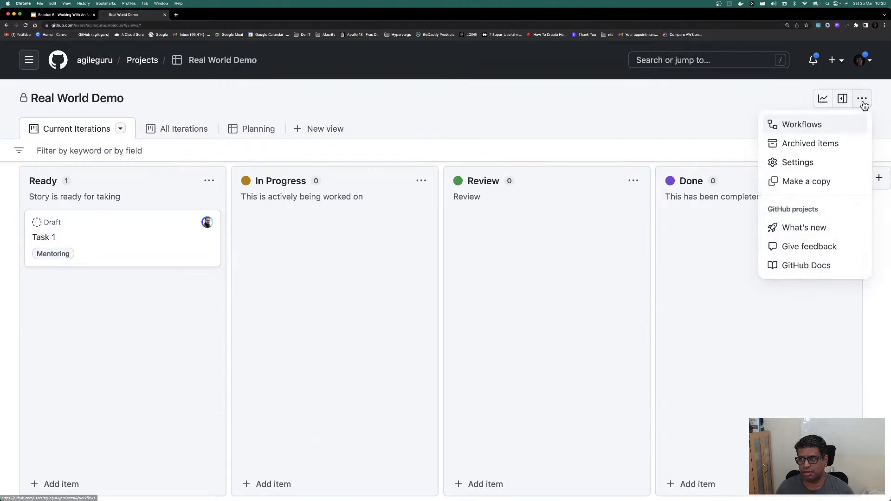
# Step: Create an Iteration field with three 2-week iterations from Mar 25, then return to the board
pyautogui.click(798, 163)
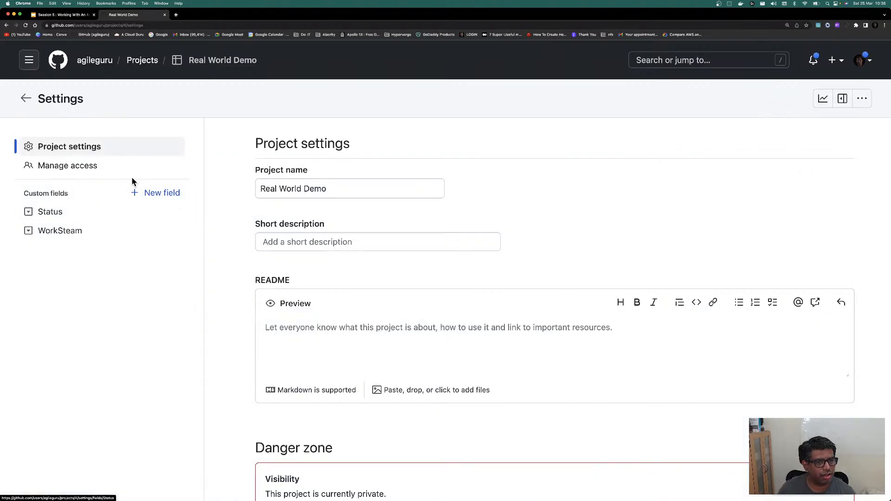
pyautogui.click(151, 198)
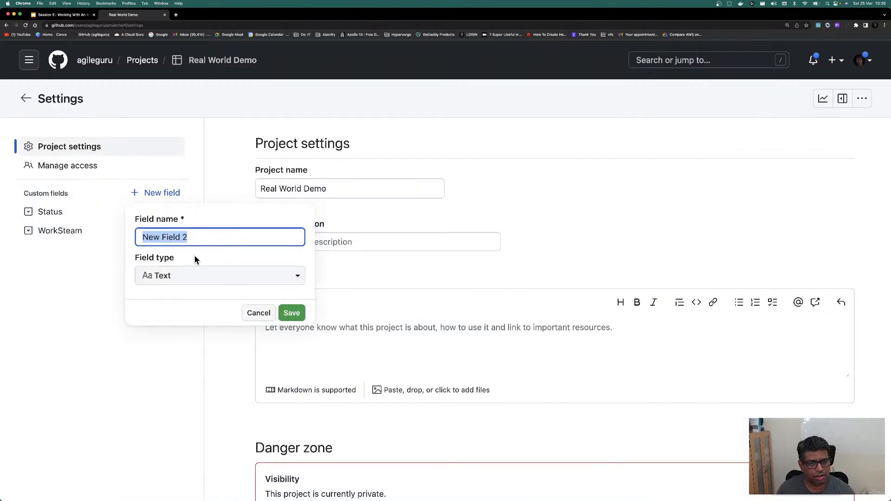
pyautogui.click(196, 276)
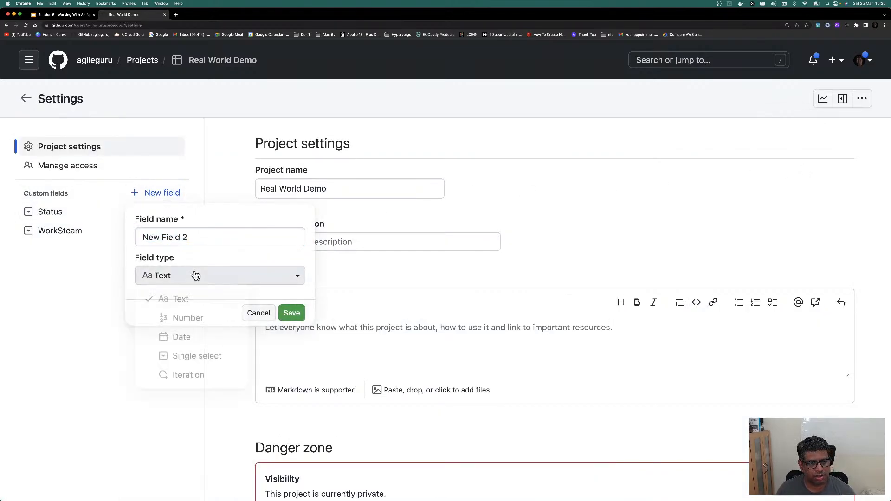
pyautogui.click(188, 378)
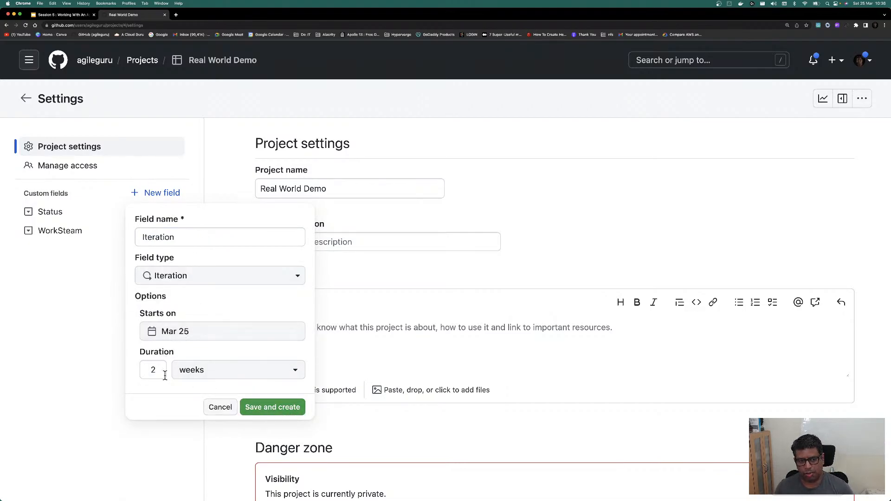
pyautogui.click(262, 407)
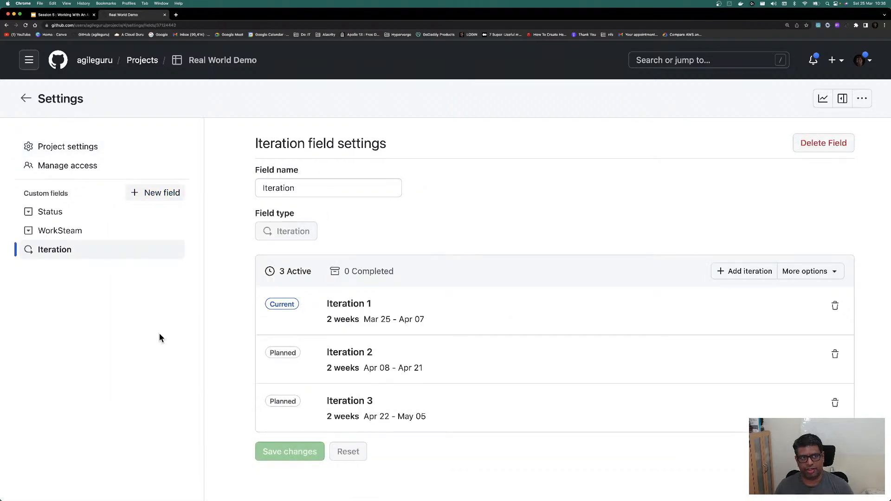
pyautogui.click(25, 99)
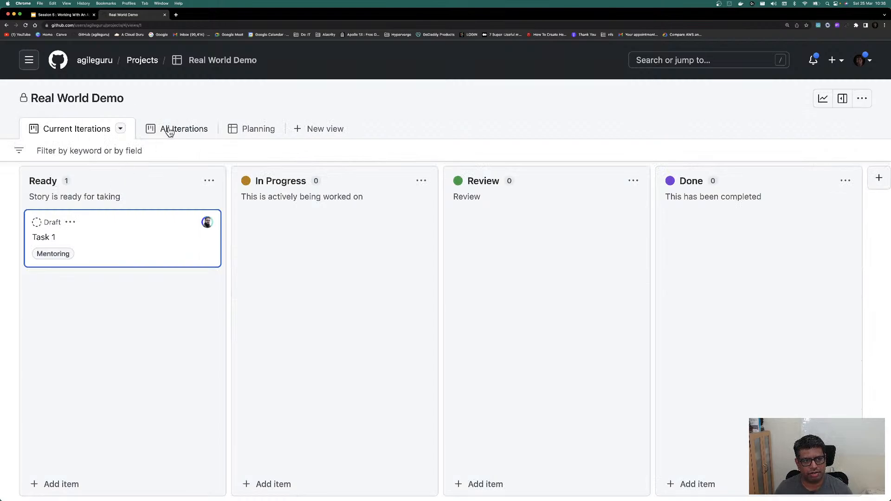
# Step: Delete the Current Iterations view and add a new table view, View 4
pyautogui.click(106, 147)
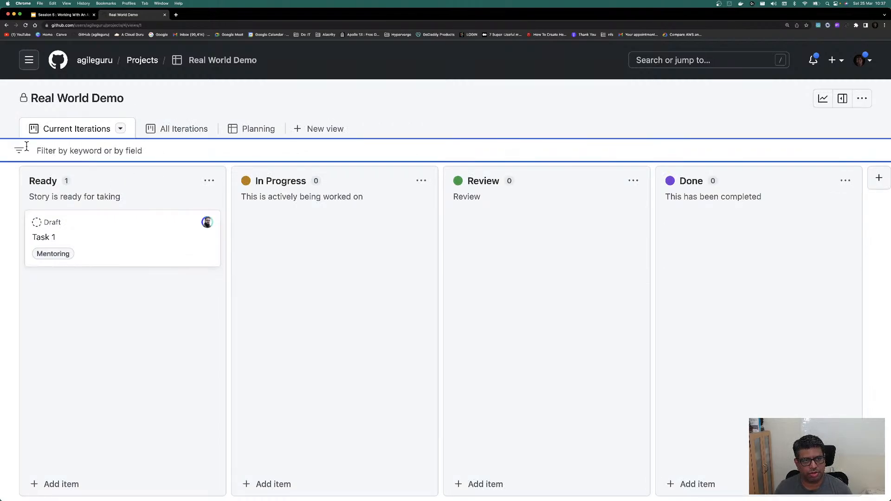
pyautogui.click(120, 129)
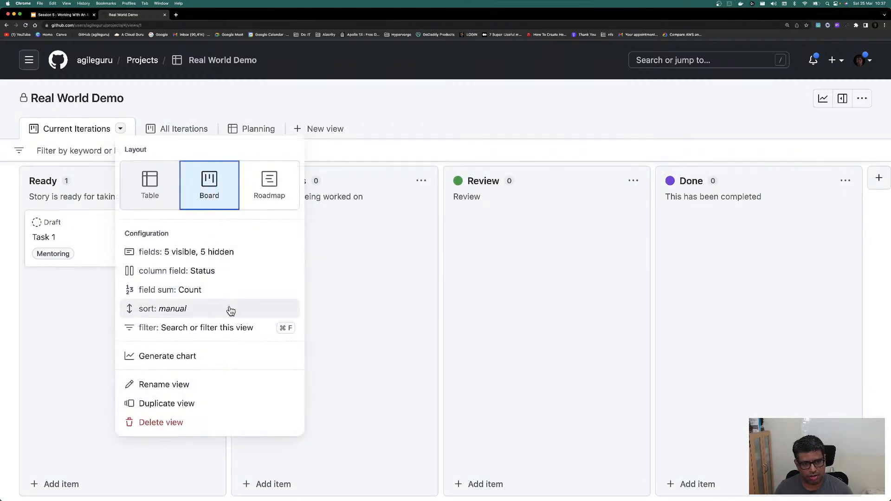
pyautogui.click(69, 160)
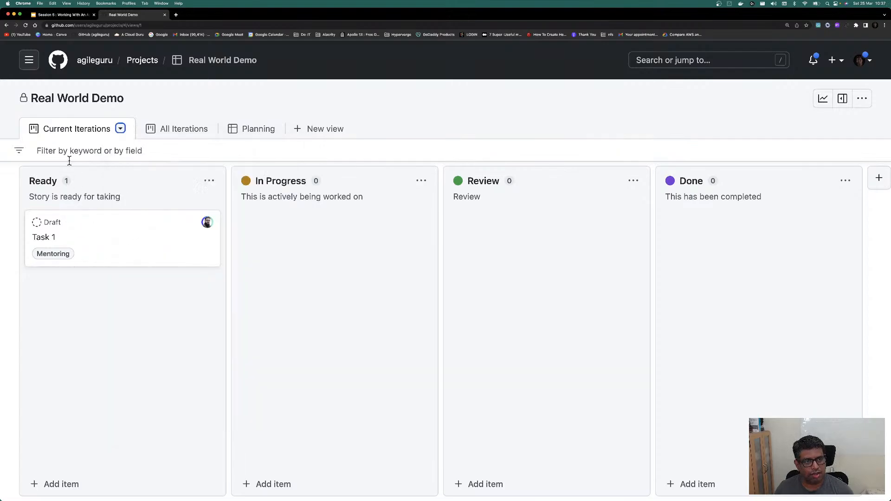
pyautogui.click(19, 149)
pyautogui.write('cu')
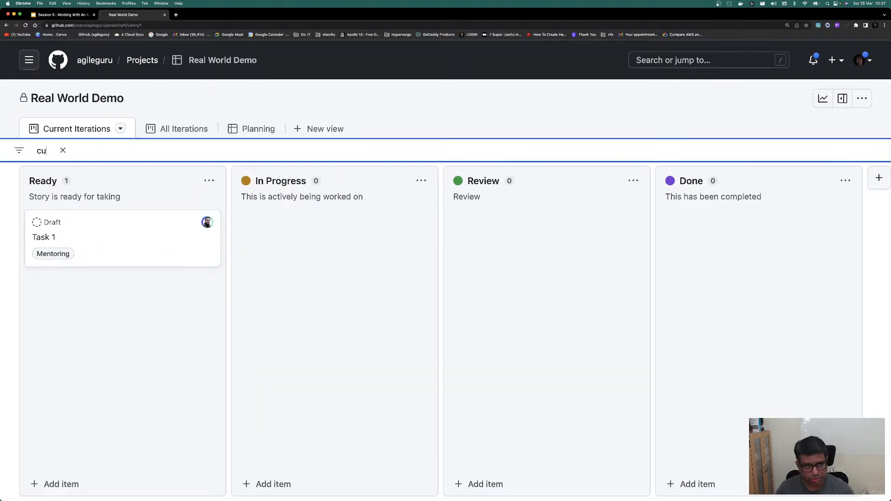
pyautogui.click(126, 133)
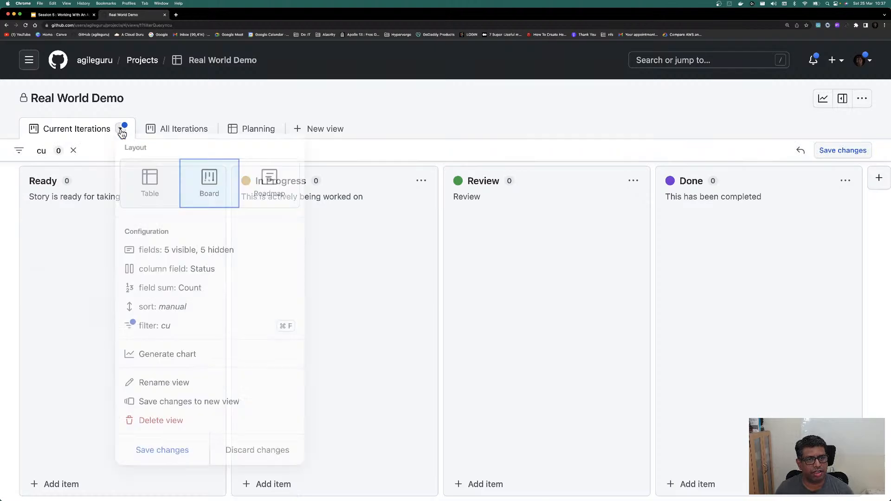
pyautogui.click(177, 426)
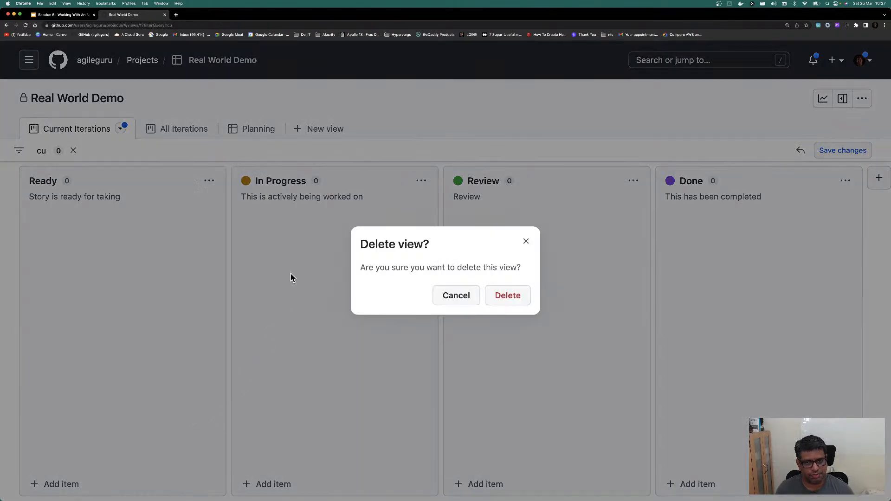
pyautogui.click(506, 293)
pyautogui.click(244, 139)
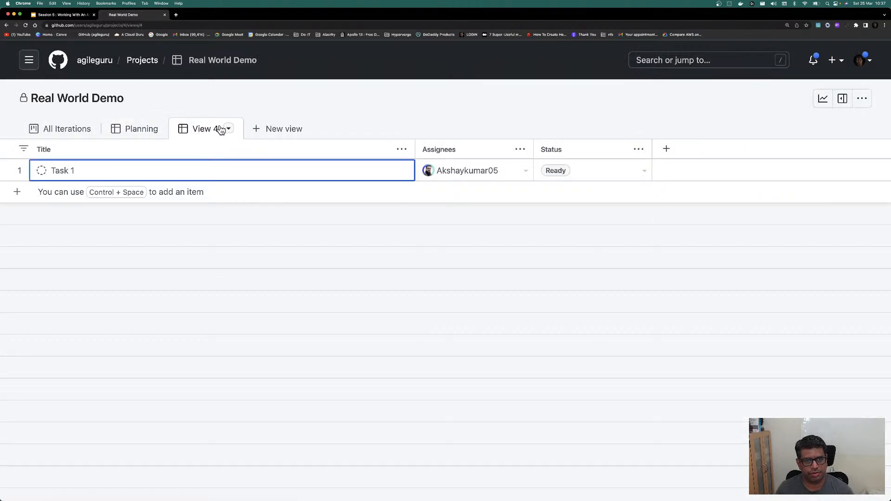
# Step: Rename View 4 to 'Current Iteration' and save it with a board layout
pyautogui.doubleClick(217, 128)
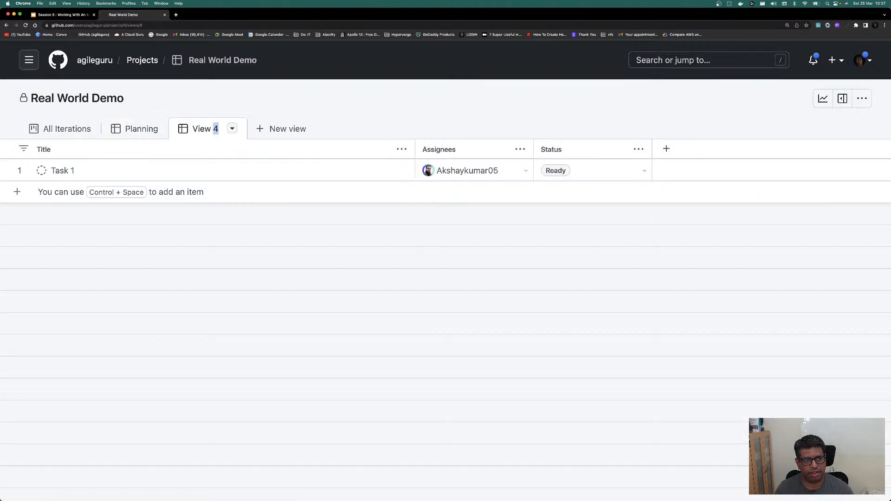
pyautogui.press('super+a')
pyautogui.write('Curr')
pyautogui.write('ent')
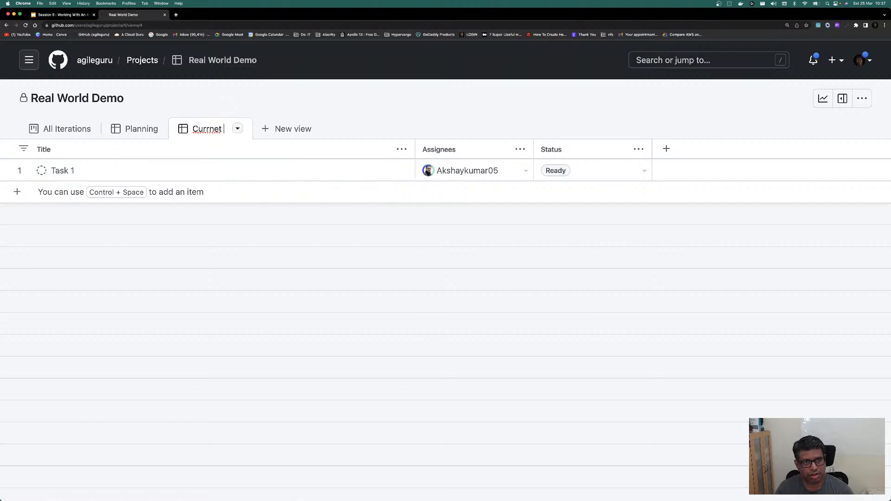
pyautogui.press('BackSpace')
pyautogui.press('BackSpace')
pyautogui.write('nt Iterations')
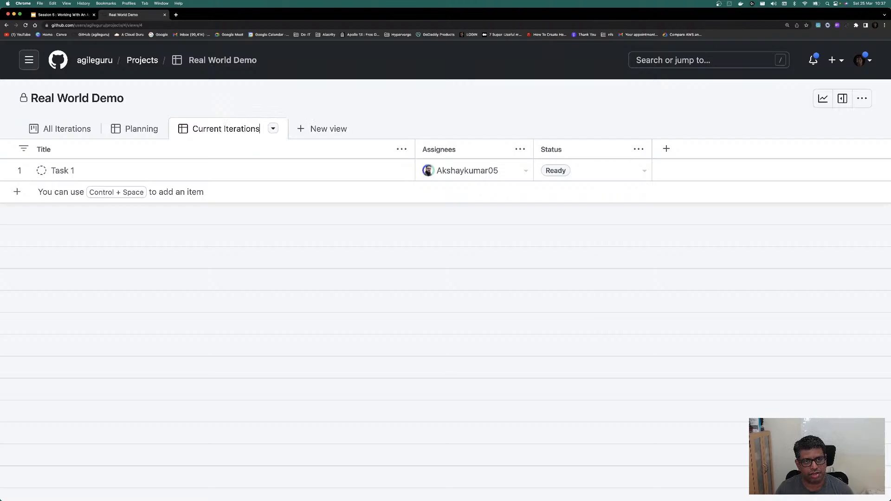
pyautogui.press('BackSpace')
pyautogui.press('Return')
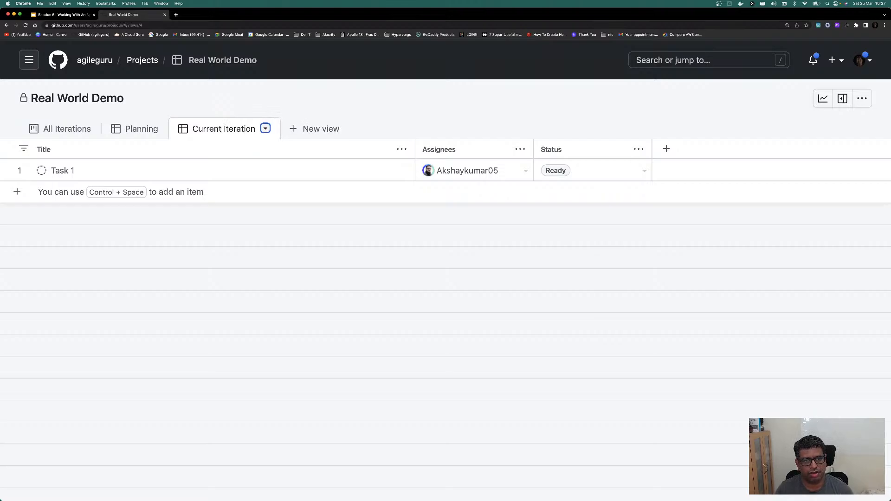
pyautogui.click(265, 128)
pyautogui.click(346, 181)
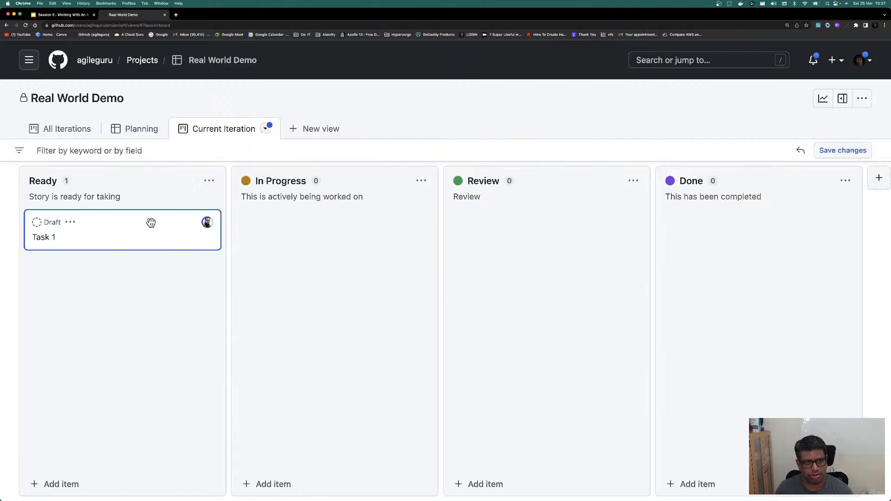
pyautogui.click(837, 150)
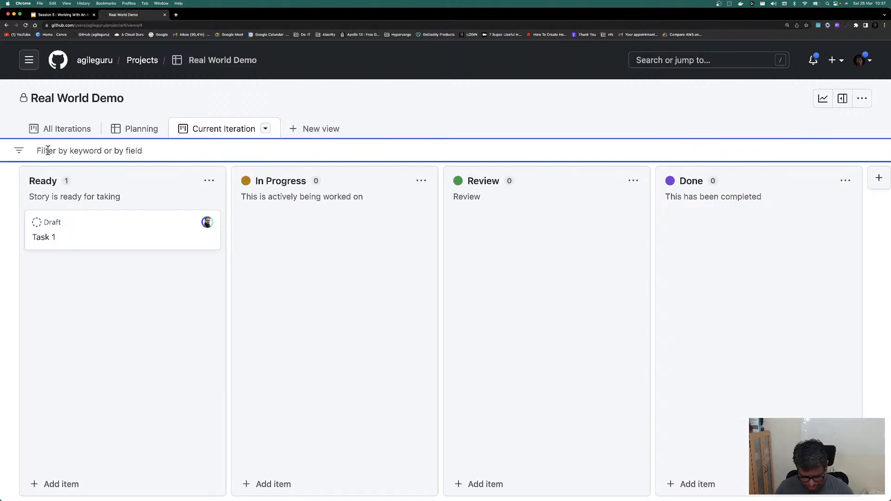
pyautogui.write('ite')
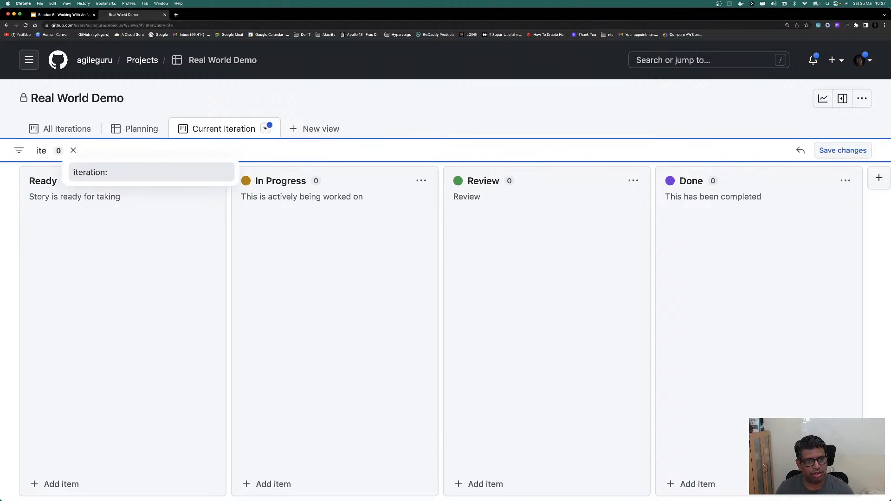
pyautogui.click(89, 172)
pyautogui.click(102, 172)
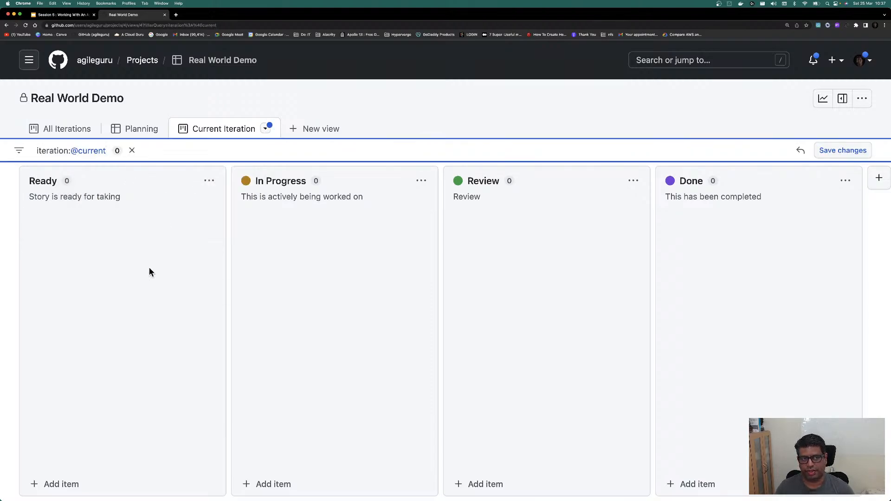
pyautogui.click(838, 151)
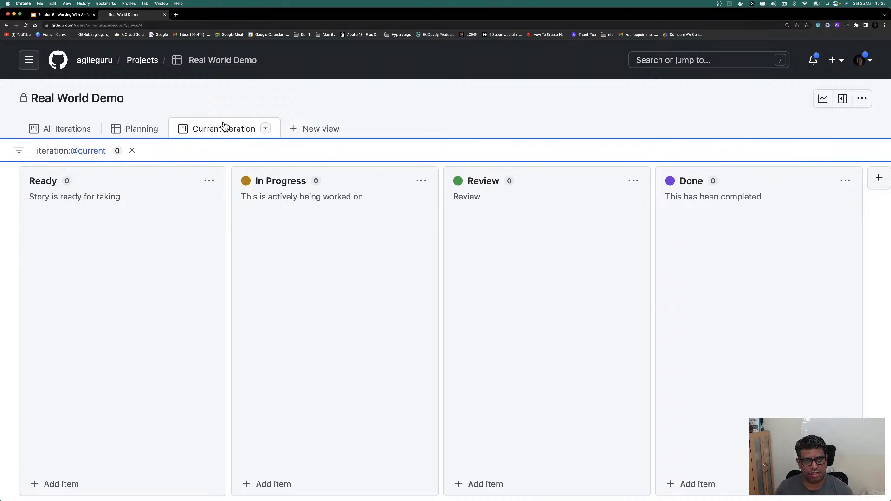
pyautogui.moveTo(49, 126); pyautogui.dragTo(56, 128)
# Step: Group the All Iterations board's columns by Iteration and save the view
pyautogui.click(160, 128)
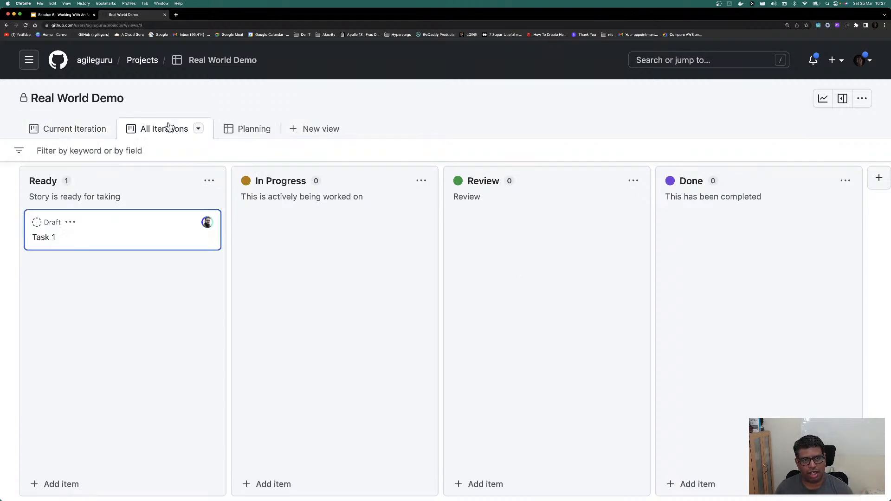
pyautogui.click(22, 150)
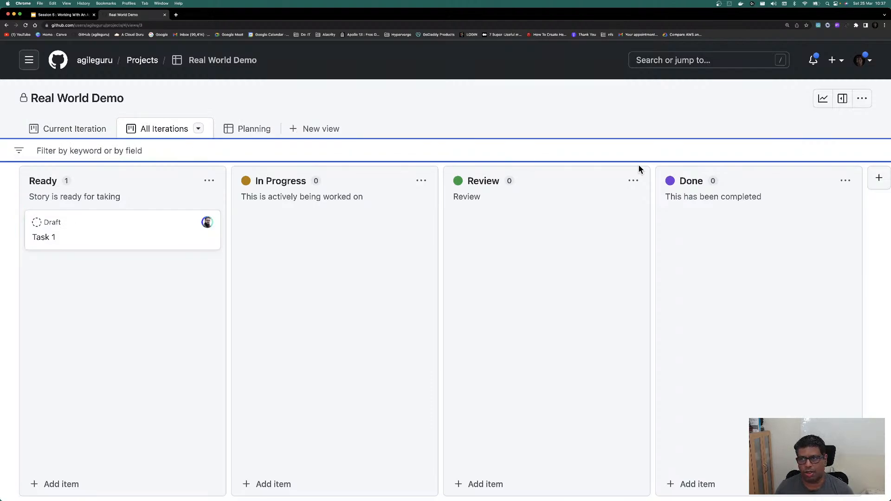
pyautogui.click(209, 181)
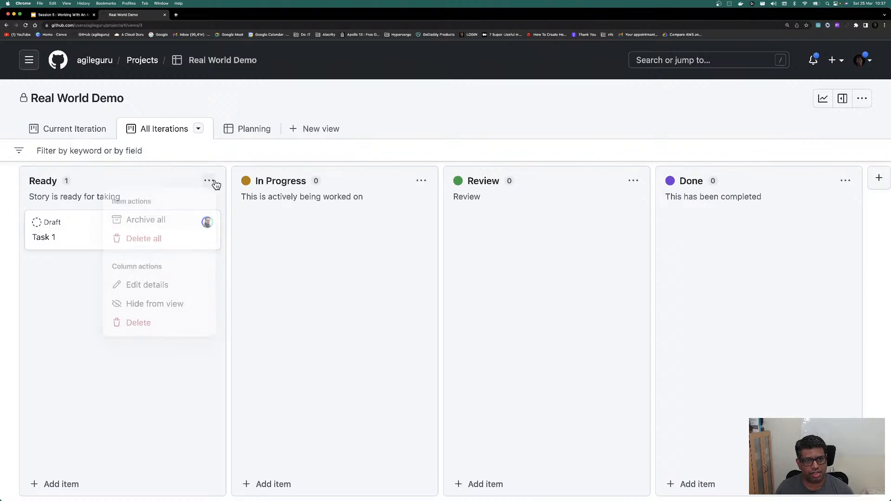
pyautogui.press('Escape')
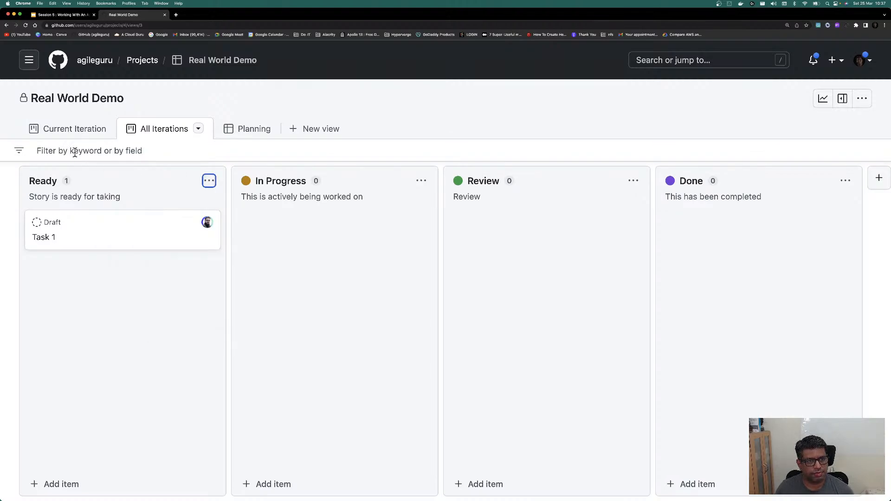
pyautogui.click(199, 129)
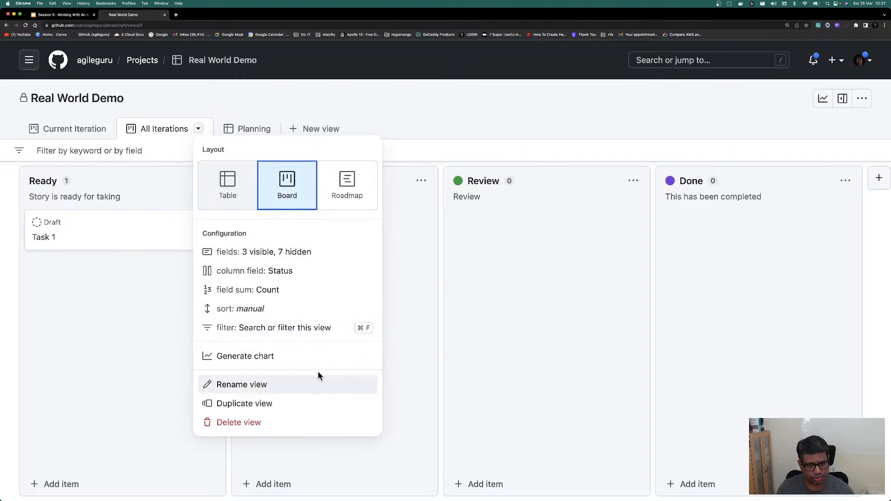
pyautogui.click(288, 272)
pyautogui.click(256, 188)
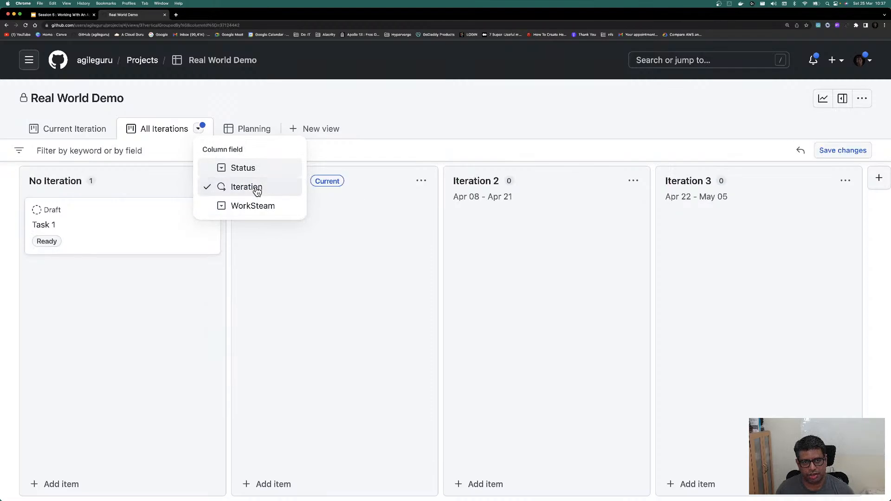
pyautogui.click(374, 354)
pyautogui.click(842, 150)
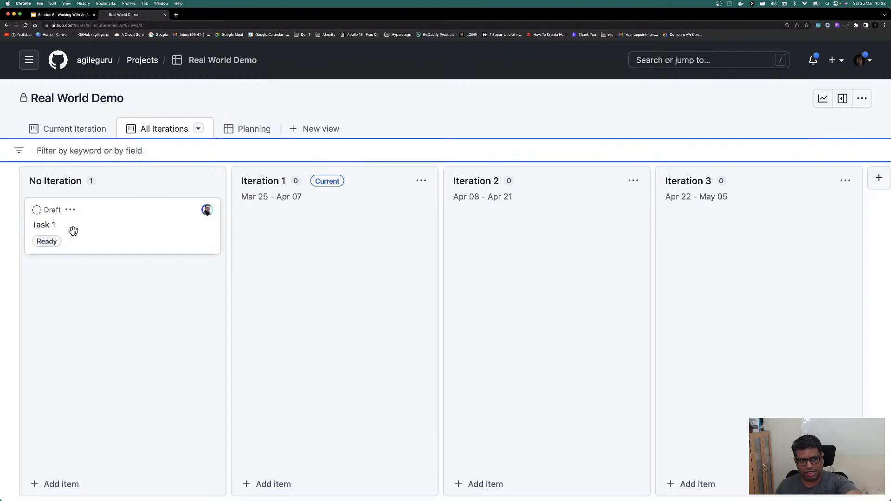
# Step: Assign Task 1 to Iteration 1
pyautogui.click(44, 227)
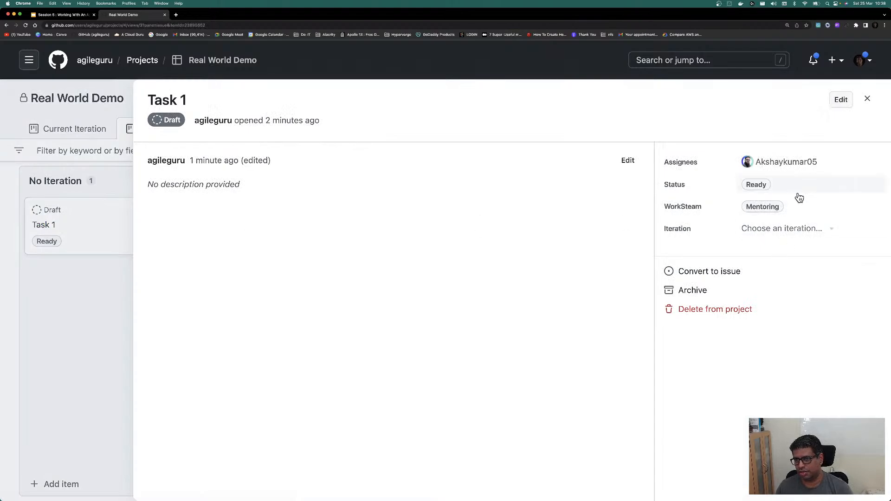
pyautogui.click(824, 229)
pyautogui.click(776, 284)
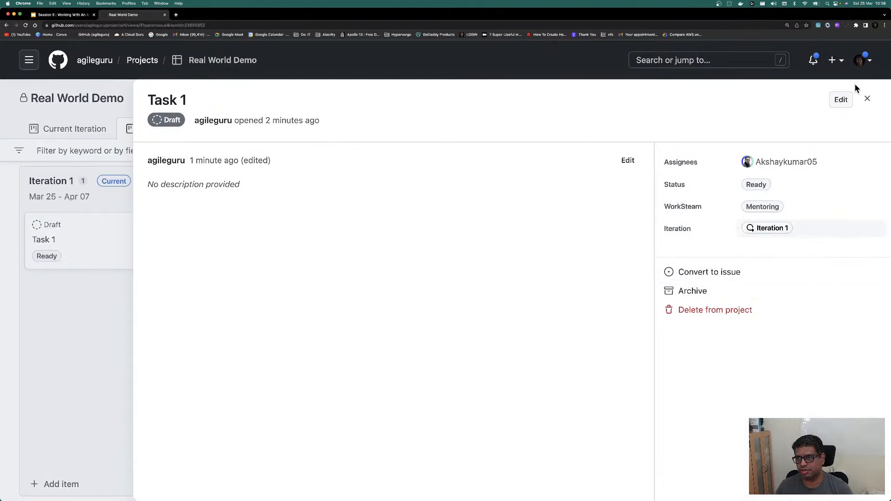
pyautogui.click(866, 99)
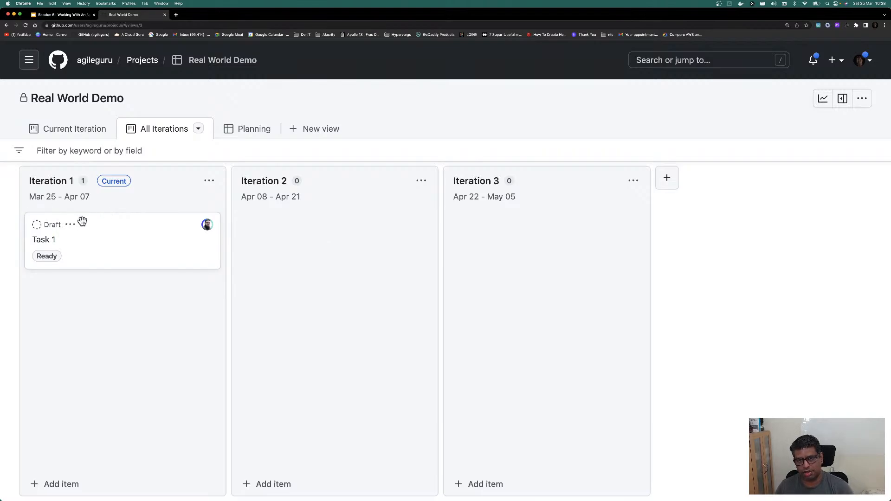
# Step: Add a draft item 'Task 2' to the Planning table
pyautogui.click(262, 139)
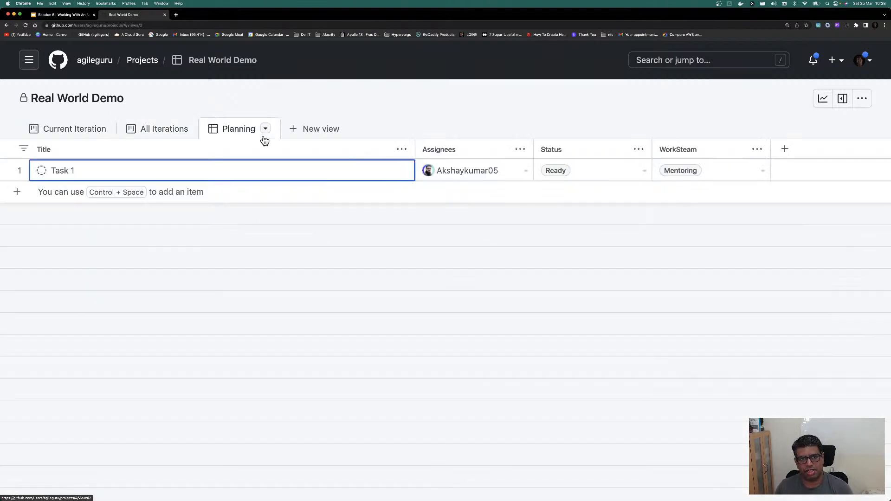
pyautogui.click(98, 191)
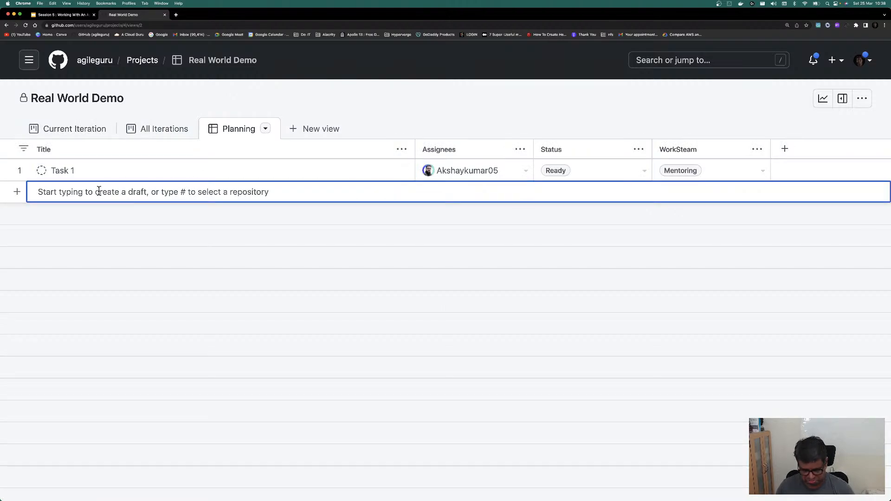
pyautogui.write('Task 2')
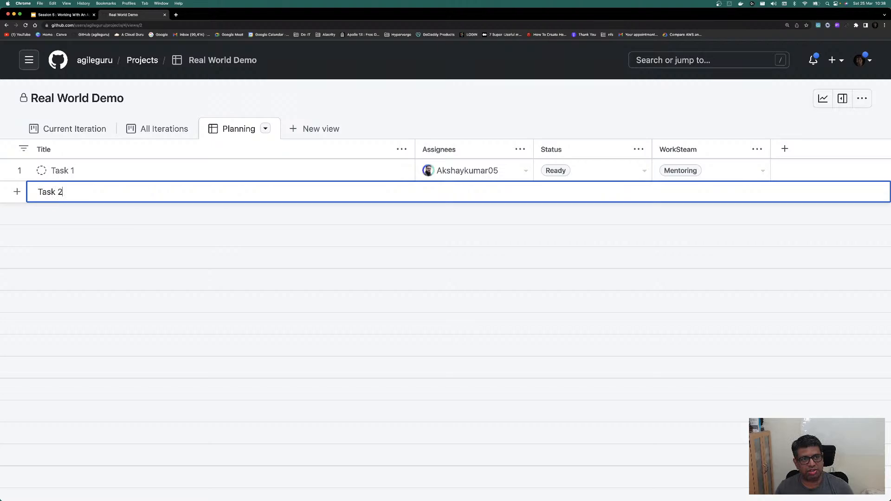
pyautogui.press('Return')
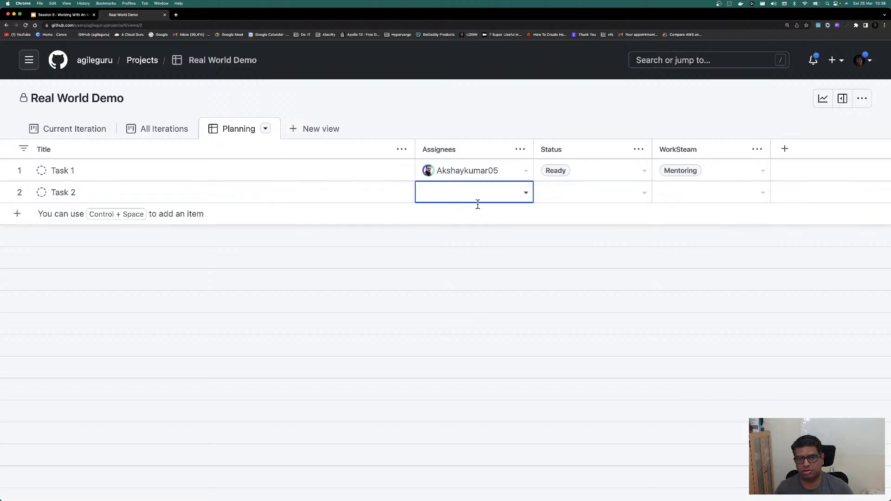
# Step: Give Task 2 an assignee, Status In Progress and WorkSteam Mentoring
pyautogui.click(525, 193)
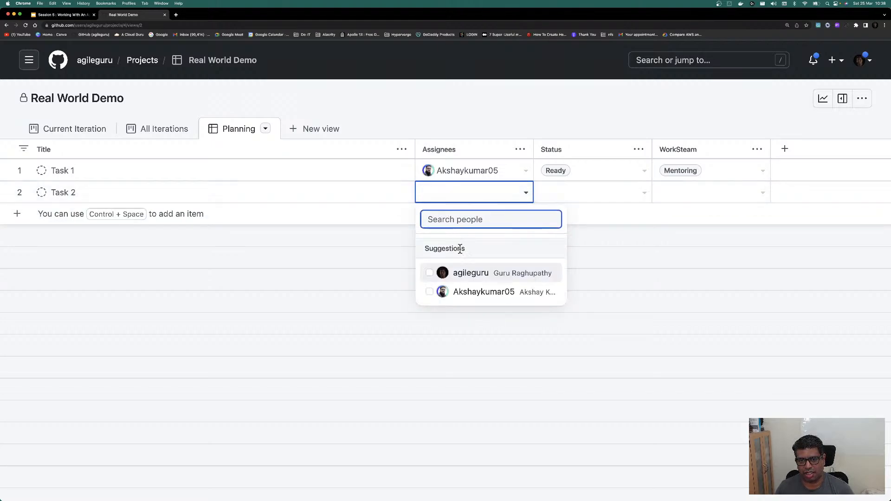
pyautogui.click(464, 273)
pyautogui.press('Escape')
pyautogui.click(639, 195)
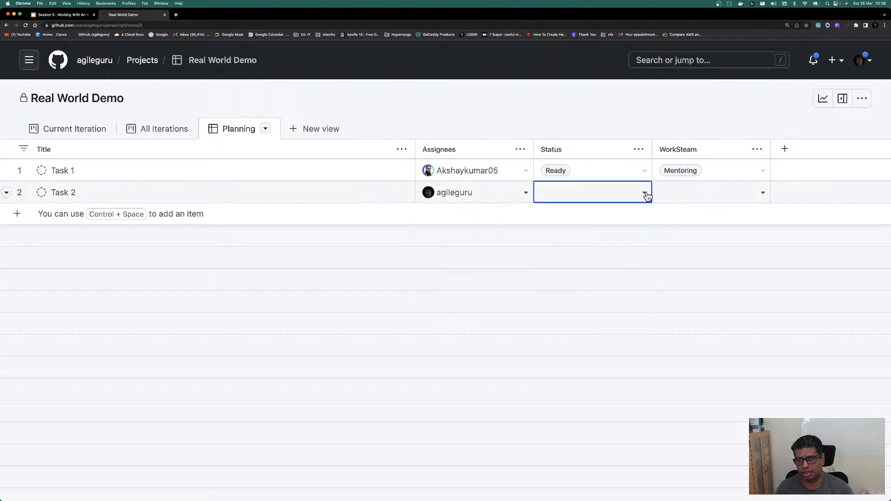
pyautogui.click(643, 193)
pyautogui.click(588, 288)
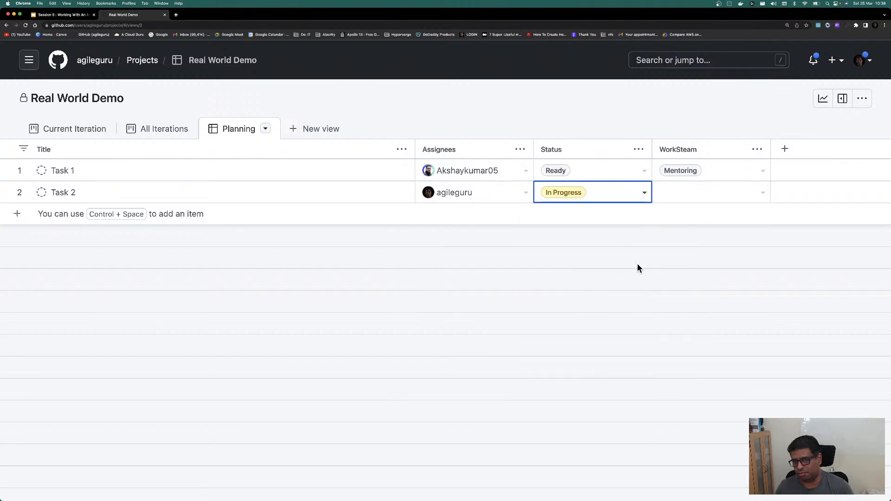
pyautogui.click(757, 195)
pyautogui.click(762, 193)
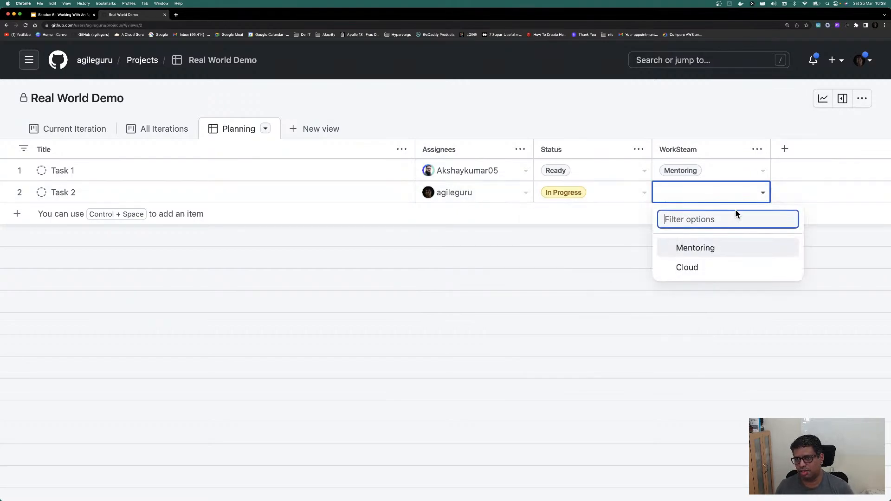
pyautogui.click(691, 248)
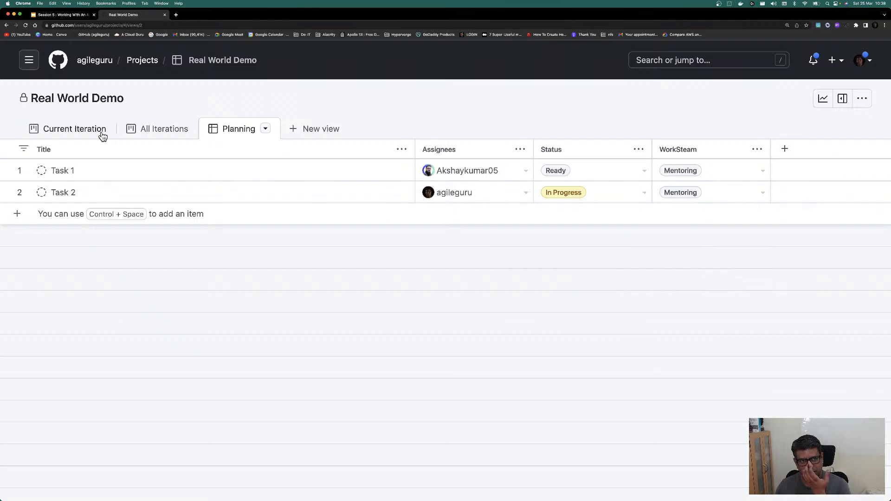
# Step: Check the views, reload the board, and open Task 2's details from the Planning table
pyautogui.click(160, 130)
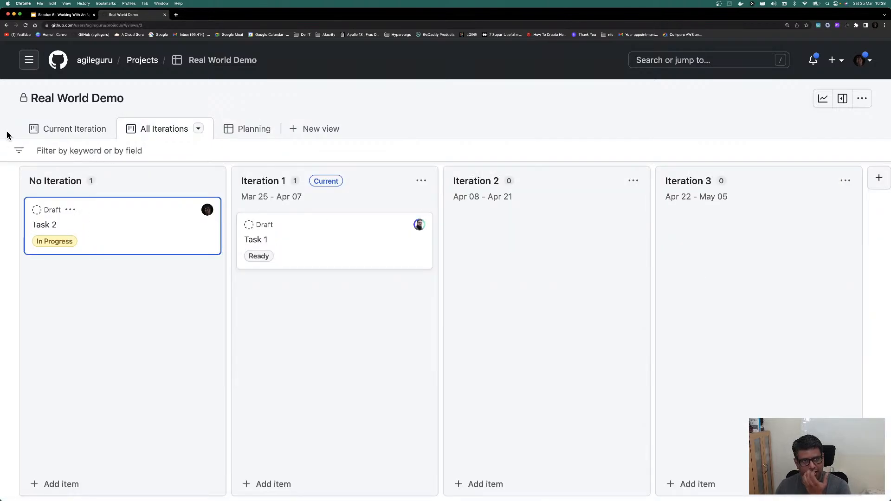
pyautogui.click(44, 129)
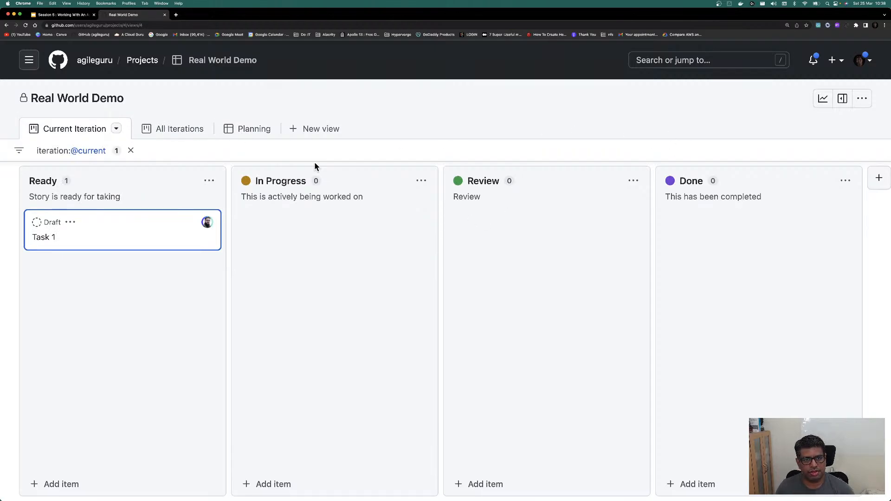
pyautogui.click(260, 130)
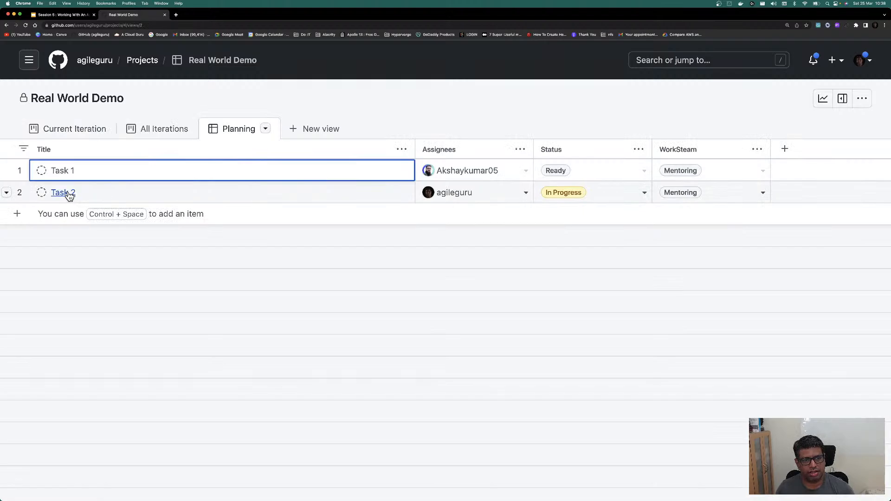
pyautogui.click(74, 128)
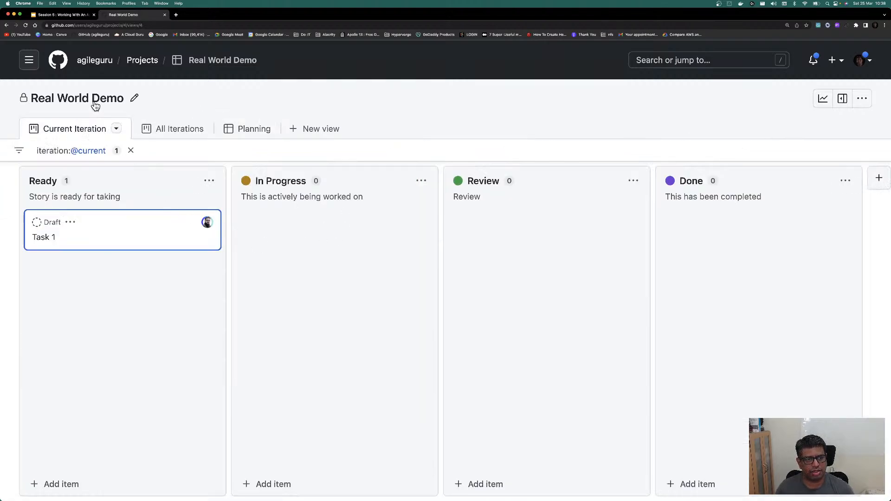
pyautogui.click(25, 25)
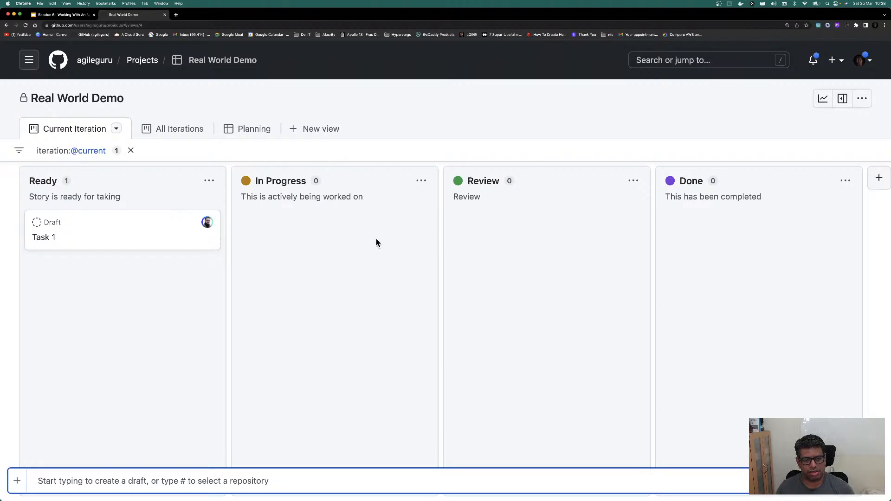
pyautogui.click(228, 130)
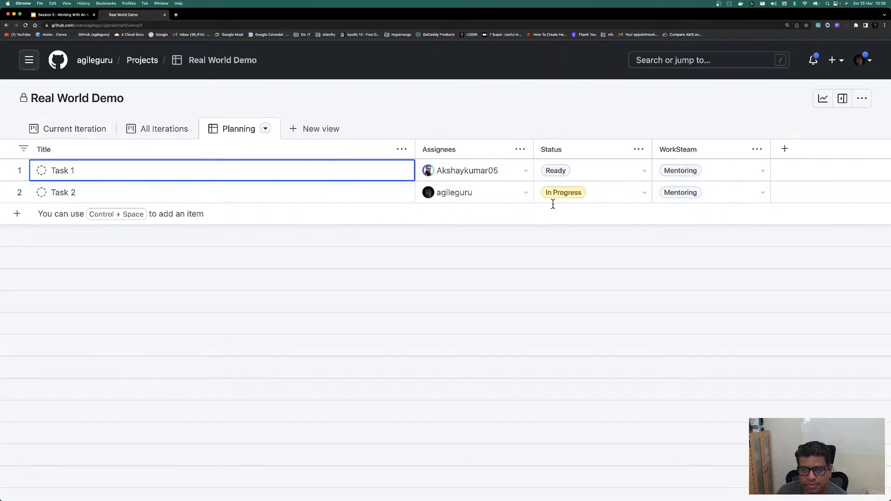
pyautogui.click(133, 200)
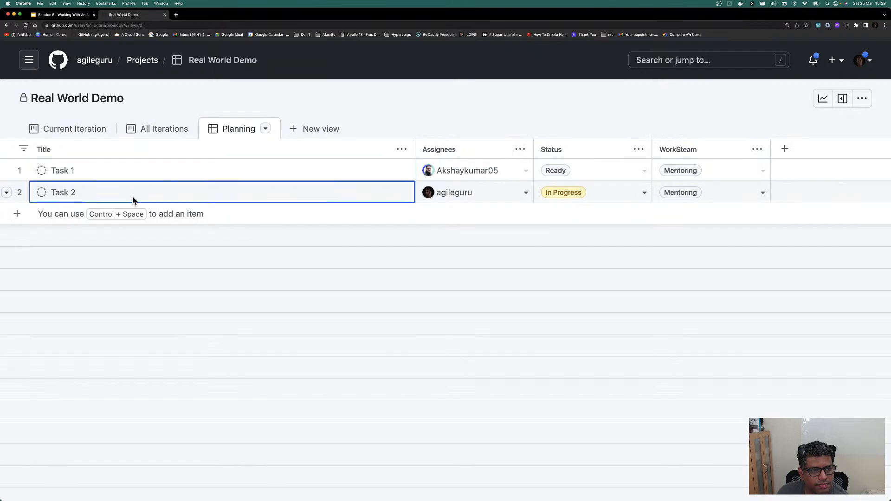
pyautogui.click(66, 194)
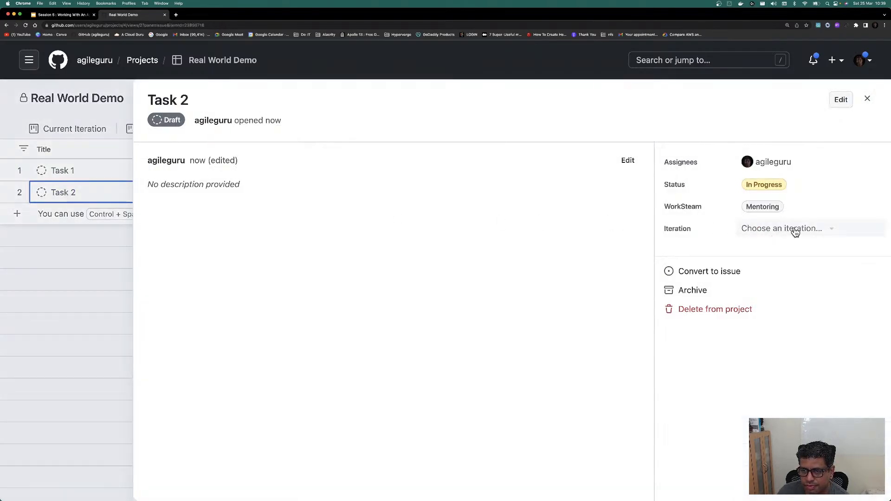
# Step: Put Task 2 into Iteration 1 and review it on the Current Iteration board
pyautogui.click(790, 232)
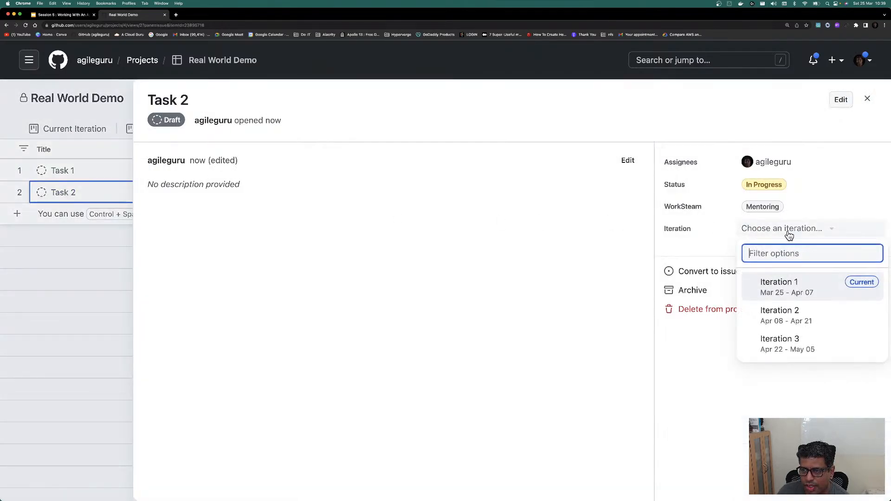
pyautogui.click(791, 291)
pyautogui.click(866, 98)
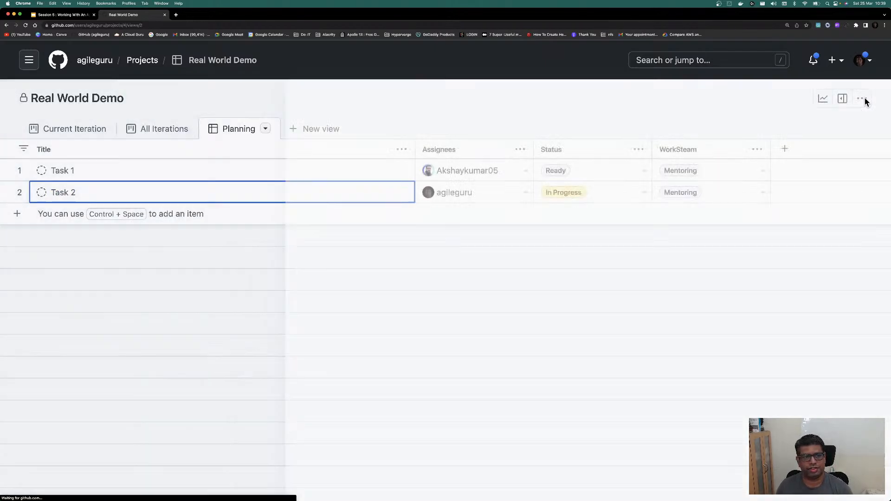
pyautogui.click(101, 134)
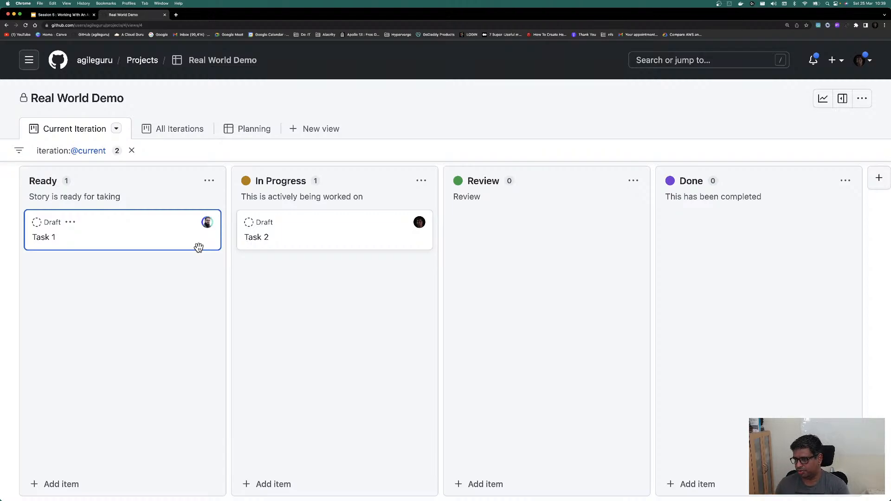
pyautogui.hscroll(2, 198, 247)
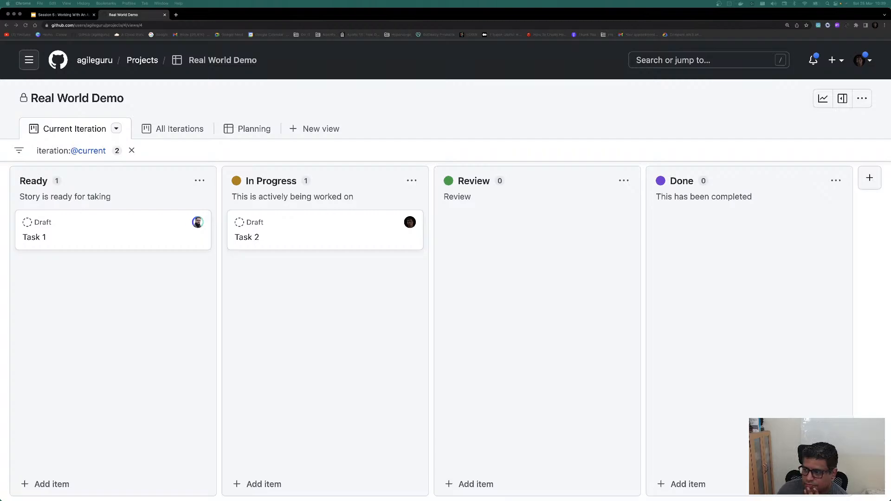
# Step: Reload the Current Iteration board several times to refresh the cards
pyautogui.click(25, 25)
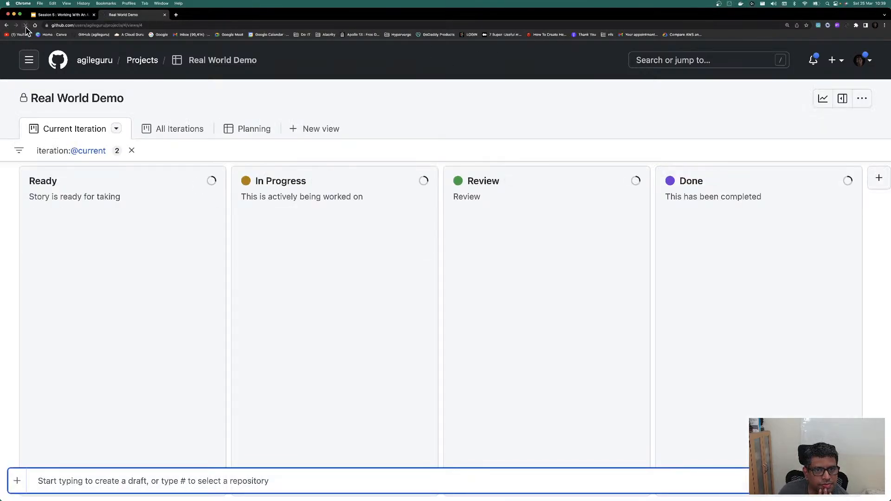
pyautogui.click(25, 27)
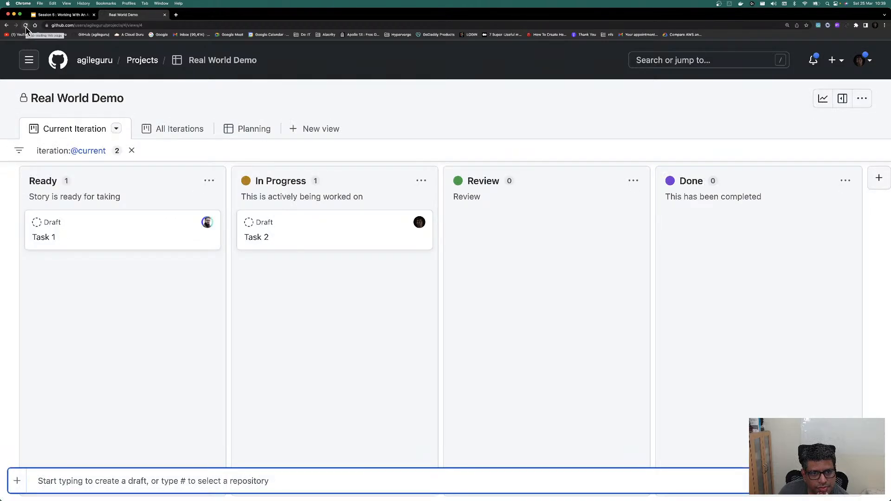
pyautogui.click(26, 27)
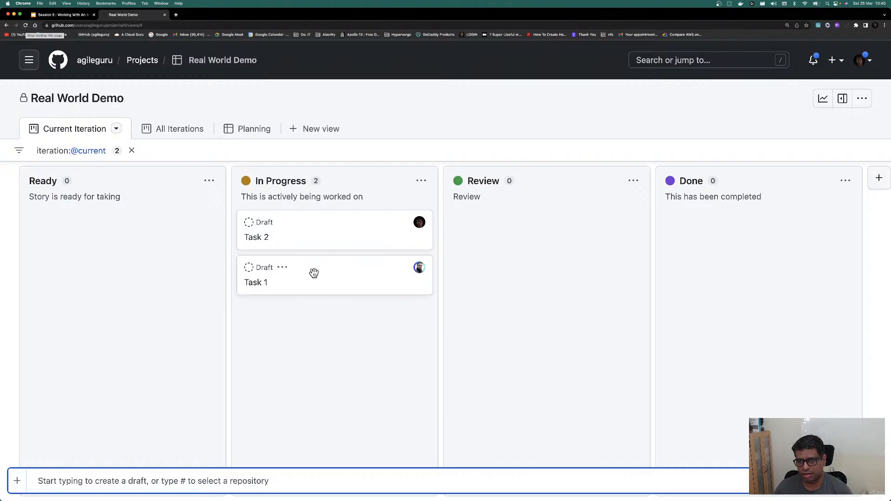
# Step: Move Task 2, then Task 1, through Review into Done
pyautogui.moveTo(312, 233); pyautogui.dragTo(537, 246)
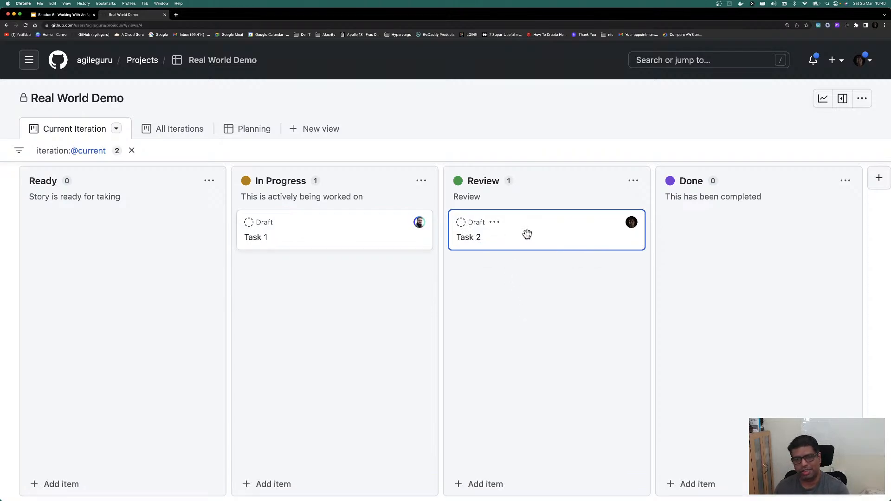
pyautogui.moveTo(527, 234); pyautogui.dragTo(616, 257)
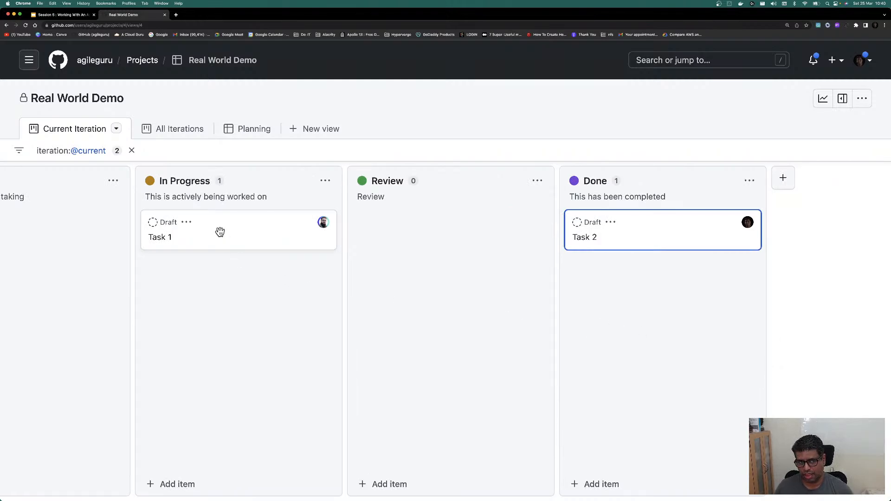
pyautogui.moveTo(220, 231); pyautogui.dragTo(426, 289)
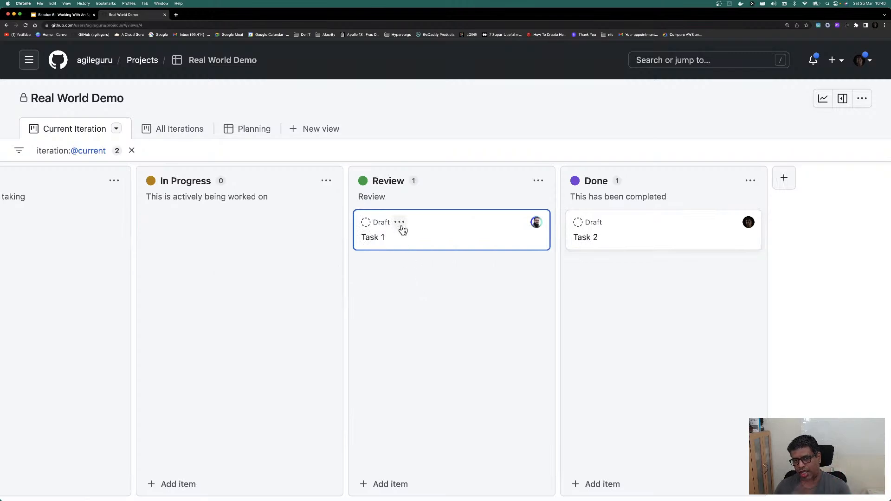
pyautogui.moveTo(400, 230); pyautogui.dragTo(603, 301)
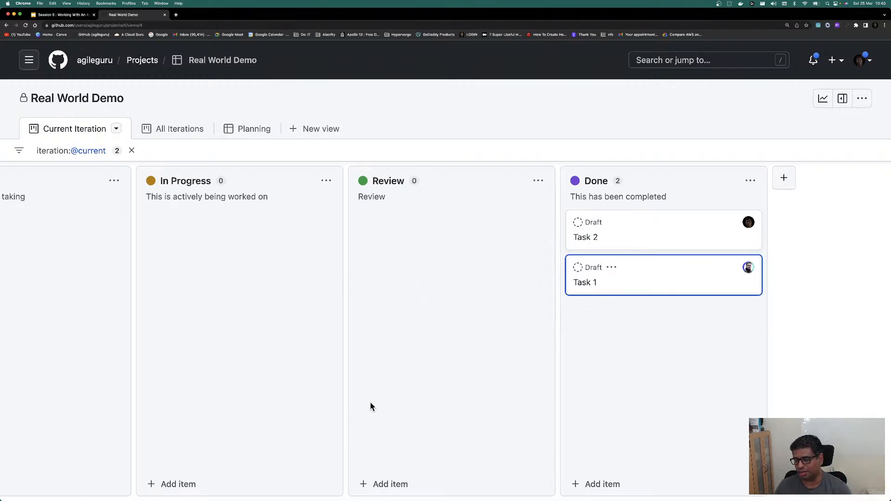
# Step: Check the All Iterations and Planning views, then bring the other project's tab into this window
pyautogui.hscroll(-3, 367, 367)
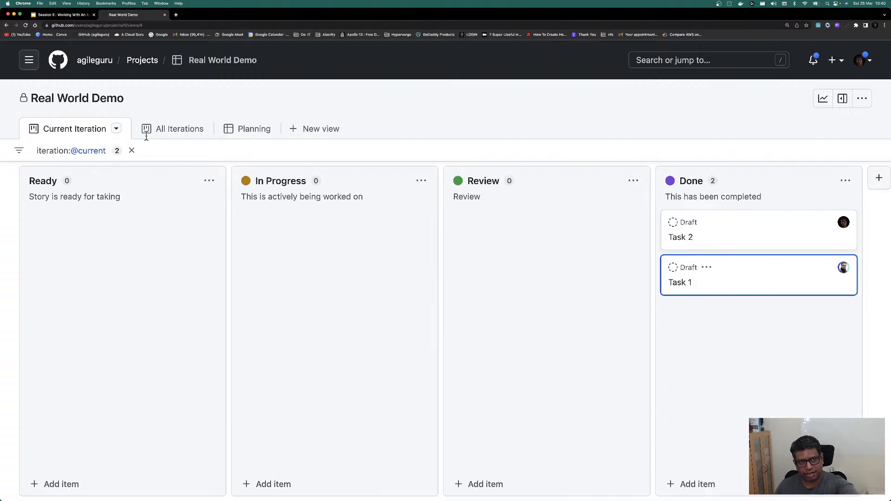
pyautogui.click(183, 131)
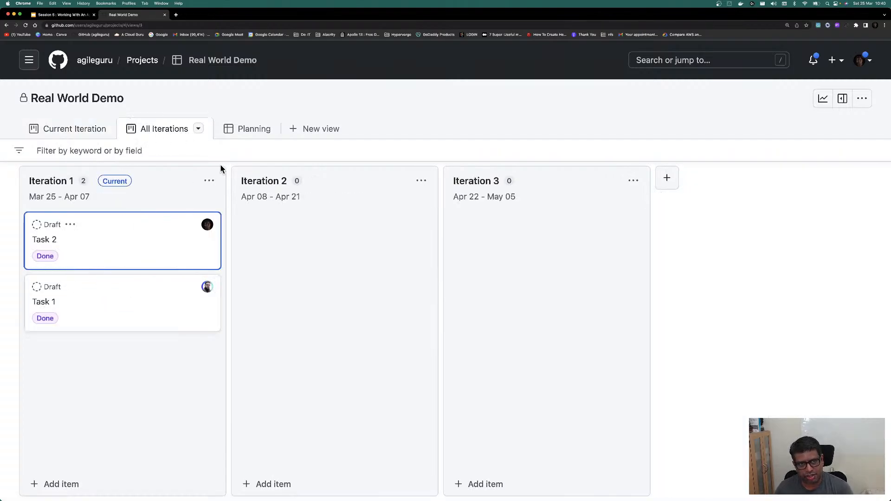
pyautogui.click(249, 135)
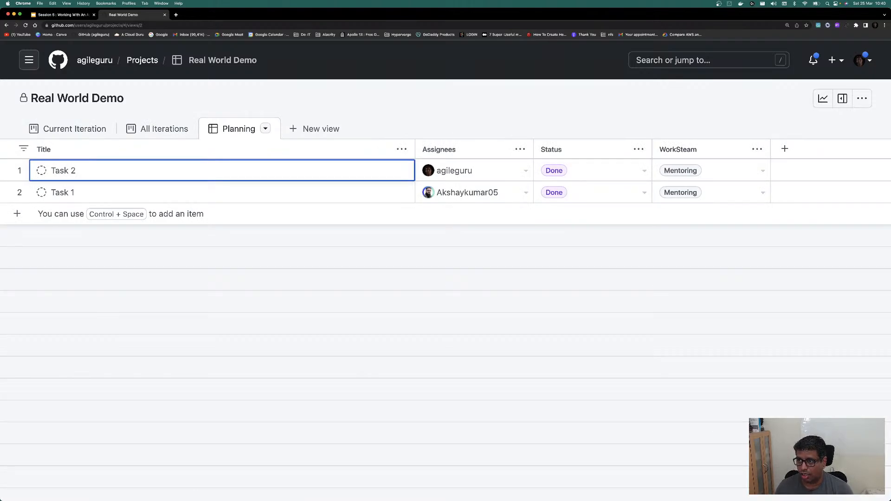
pyautogui.moveTo(557, 139); pyautogui.dragTo(370, 15)
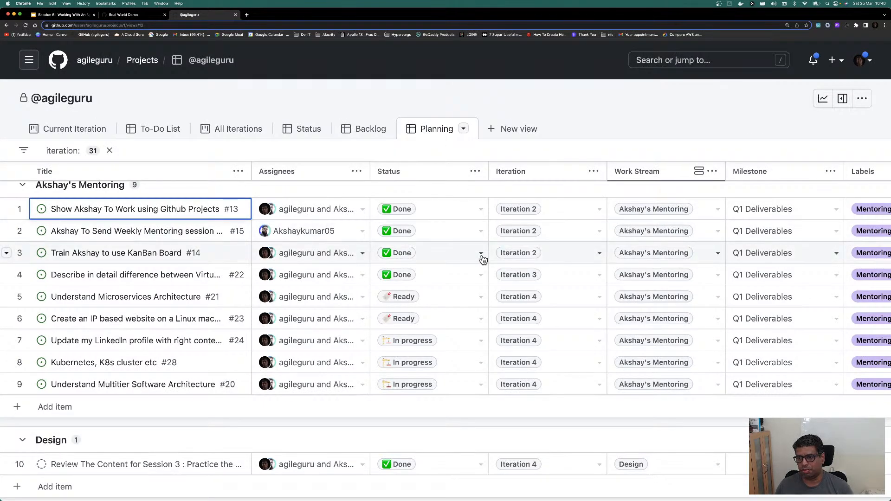
# Step: Cycle through the Backlog, Status, All Iterations and To-Do List views, ending on the Current Iteration board
pyautogui.hscroll(5, 482, 259)
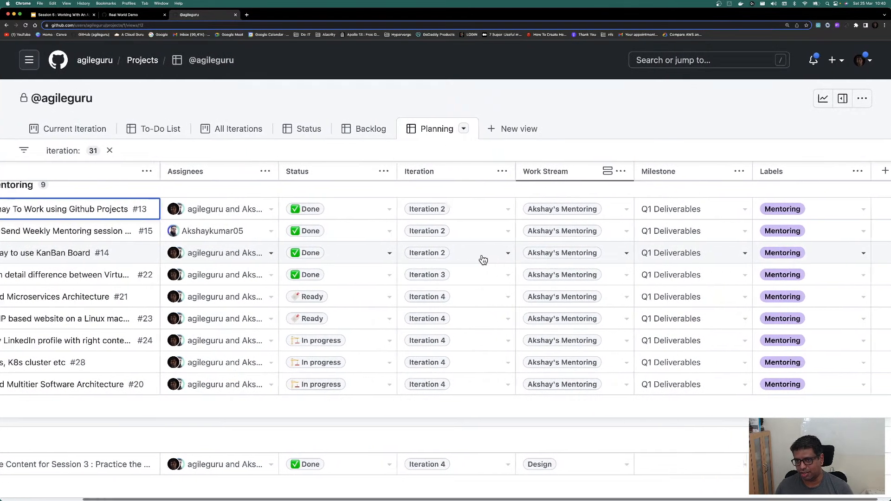
pyautogui.hscroll(-5, 482, 259)
pyautogui.click(364, 130)
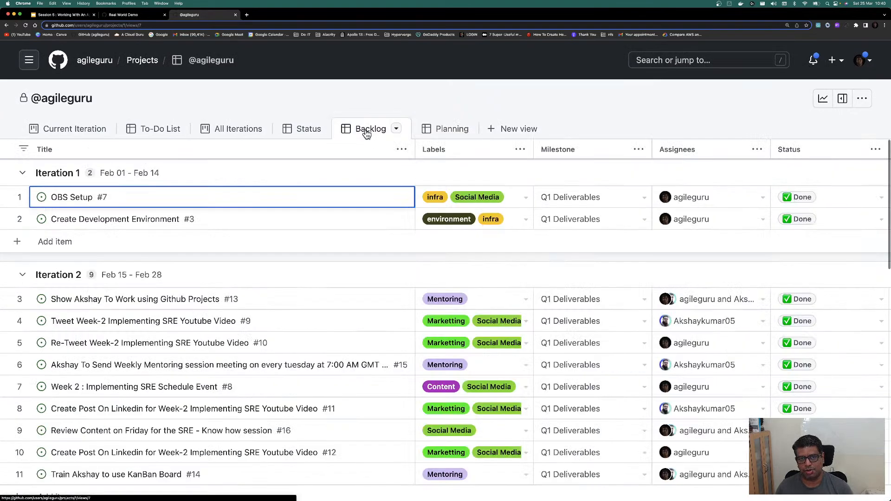
pyautogui.click(302, 129)
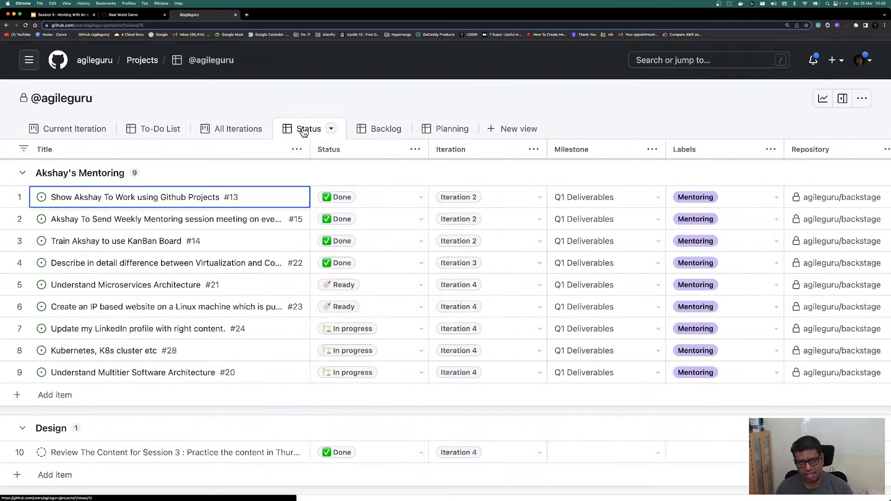
pyautogui.click(209, 131)
pyautogui.click(154, 131)
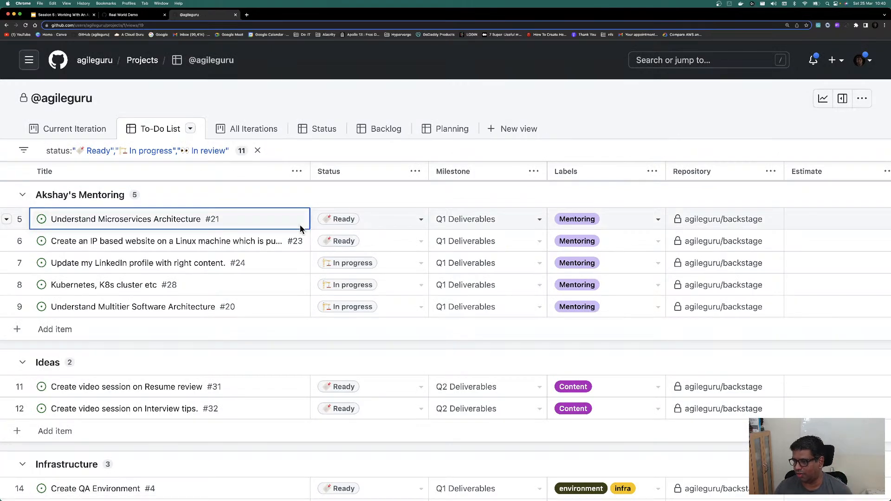
pyautogui.click(63, 131)
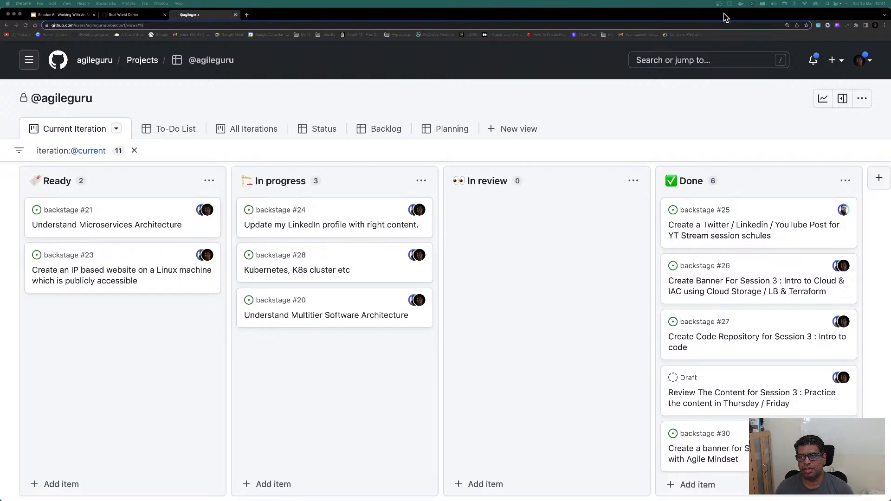
# Step: Snap Chrome to the first two-thirds of the screen with Rectangle and drag the Meet window into view
pyautogui.click(763, 6)
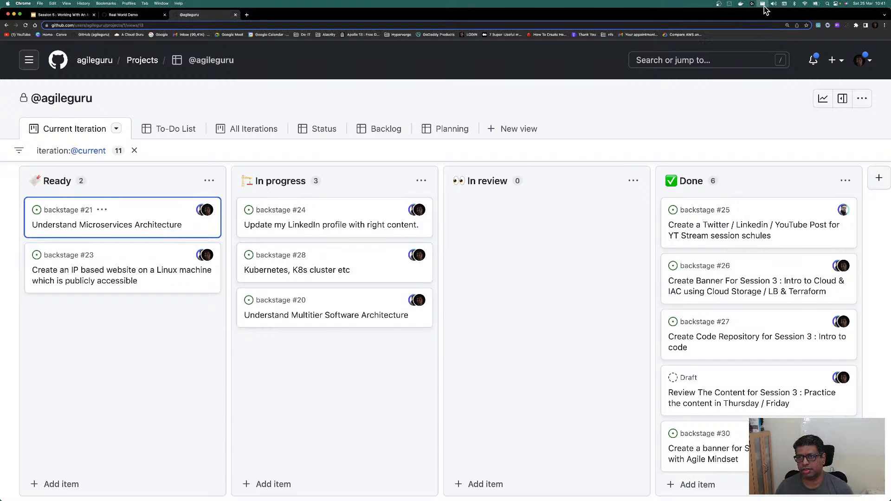
pyautogui.click(763, 5)
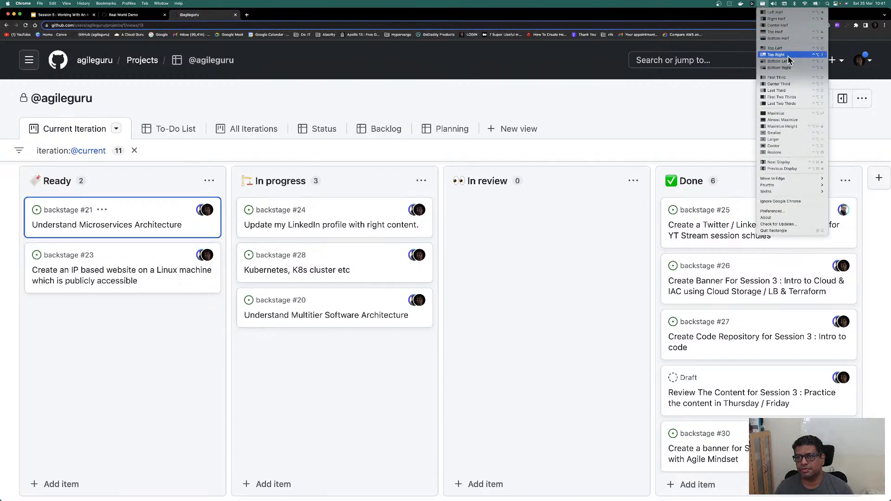
pyautogui.click(790, 98)
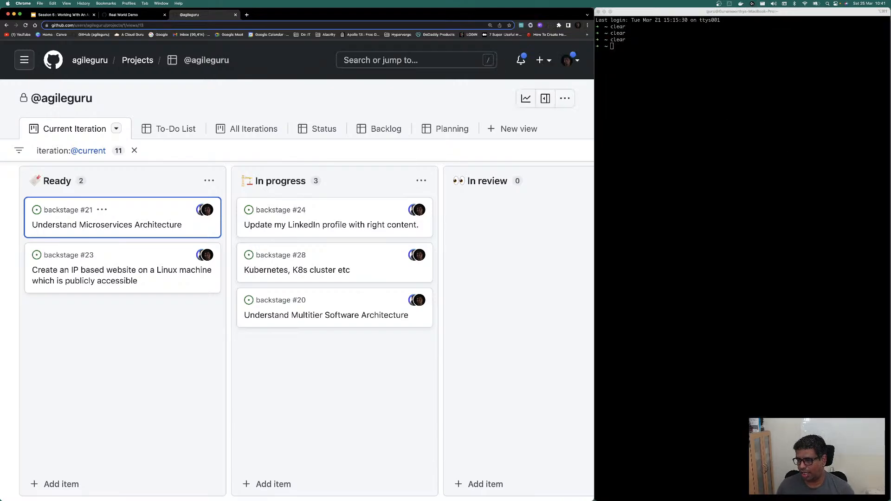
pyautogui.moveTo(859, 499); pyautogui.dragTo(556, 96)
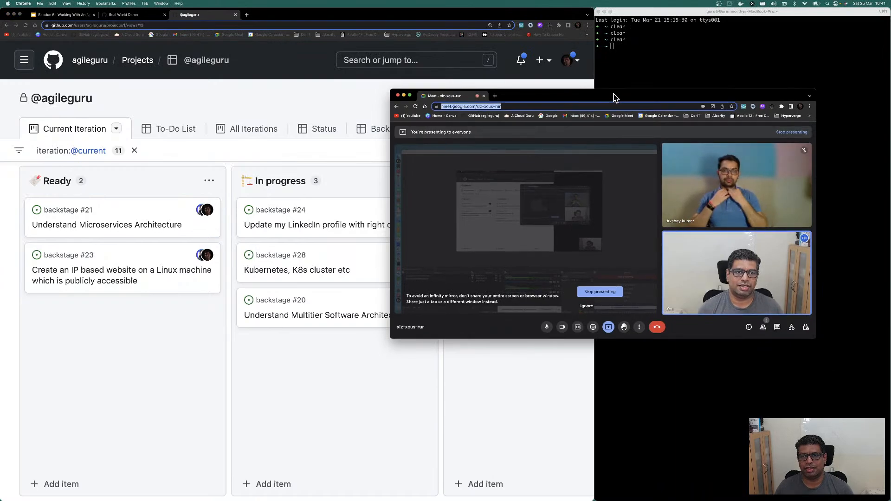
pyautogui.click(514, 106)
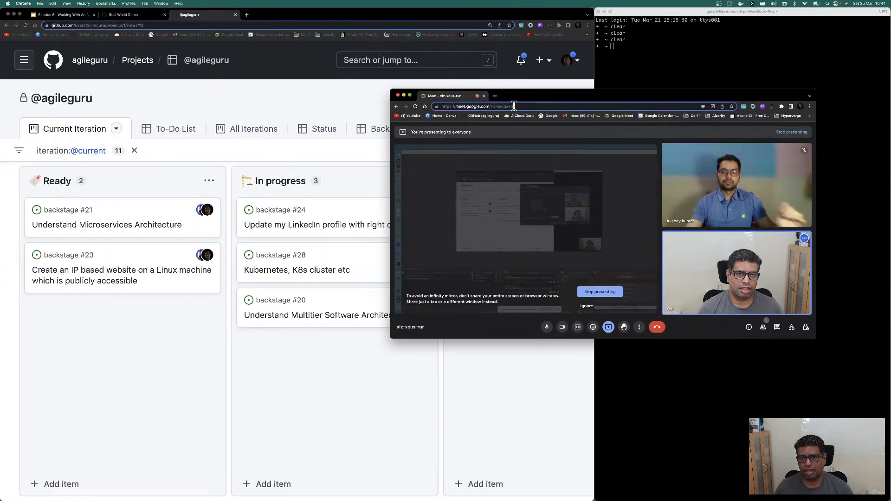
pyautogui.press('super+a')
pyautogui.press('super+Tab')
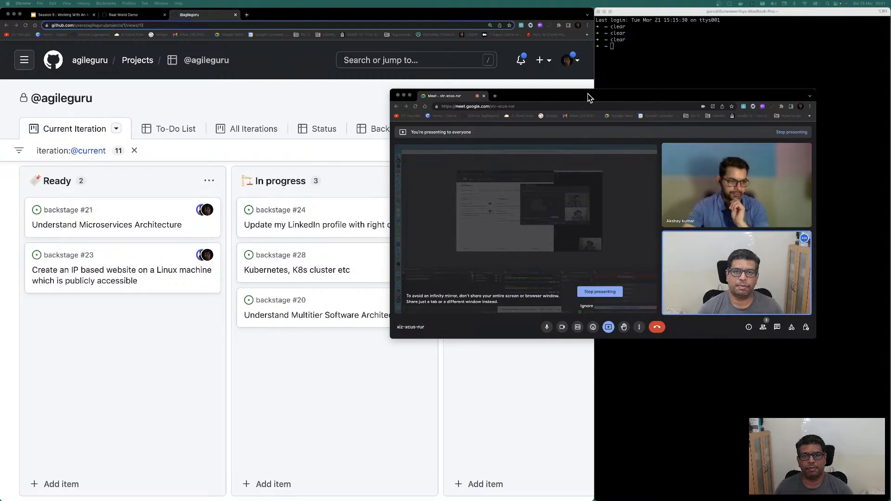
pyautogui.click(235, 14)
pyautogui.click(235, 15)
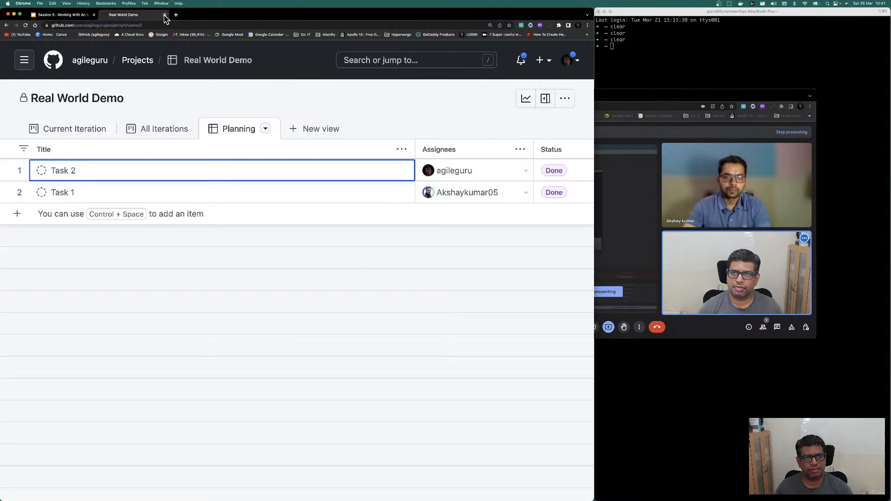
# Step: Close the Real World Demo tab, snap Meet to the last third, and admit the joining participant
pyautogui.click(165, 15)
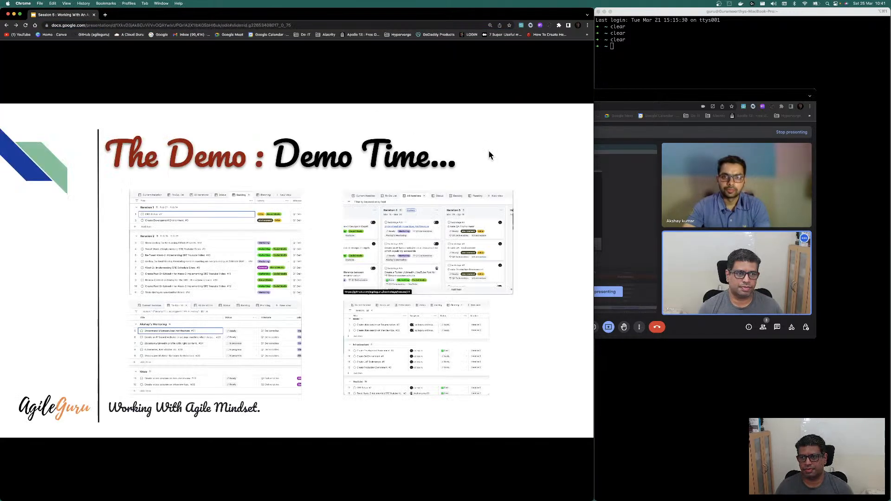
pyautogui.click(698, 101)
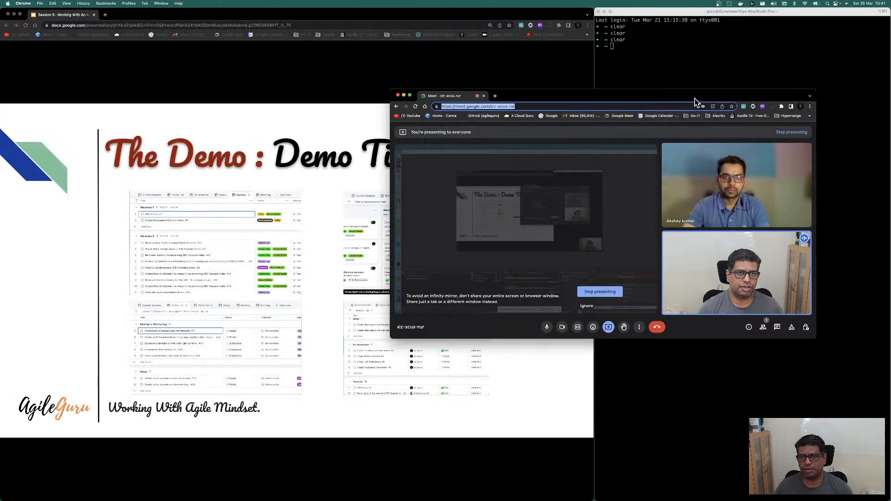
pyautogui.click(762, 5)
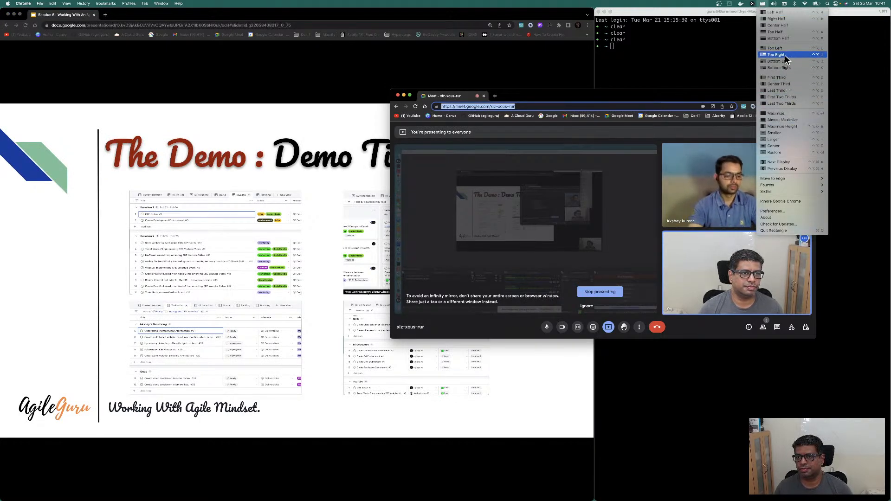
pyautogui.click(790, 91)
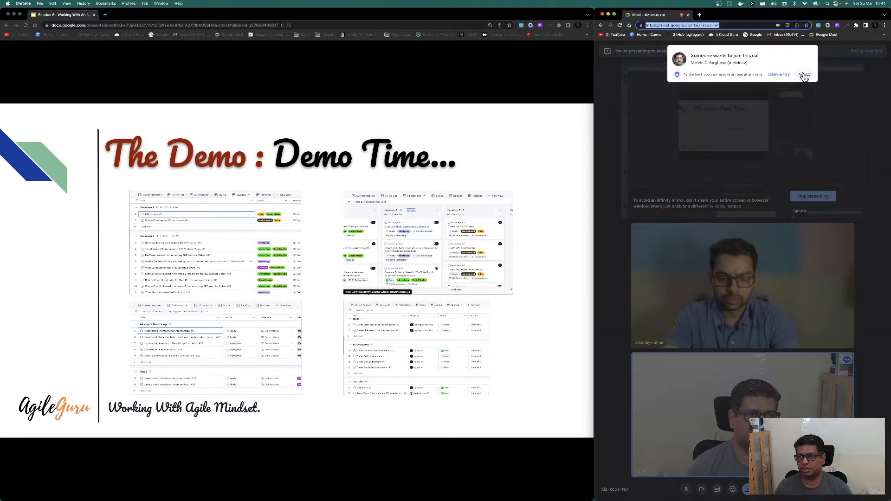
pyautogui.click(804, 75)
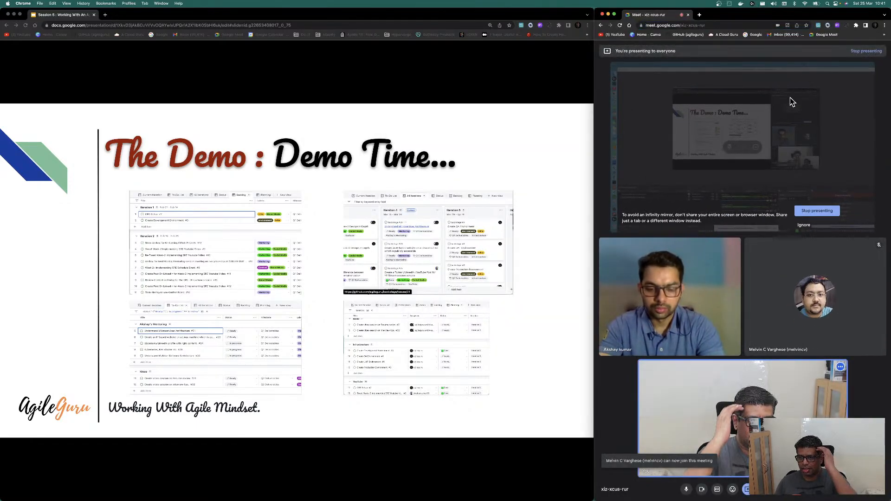
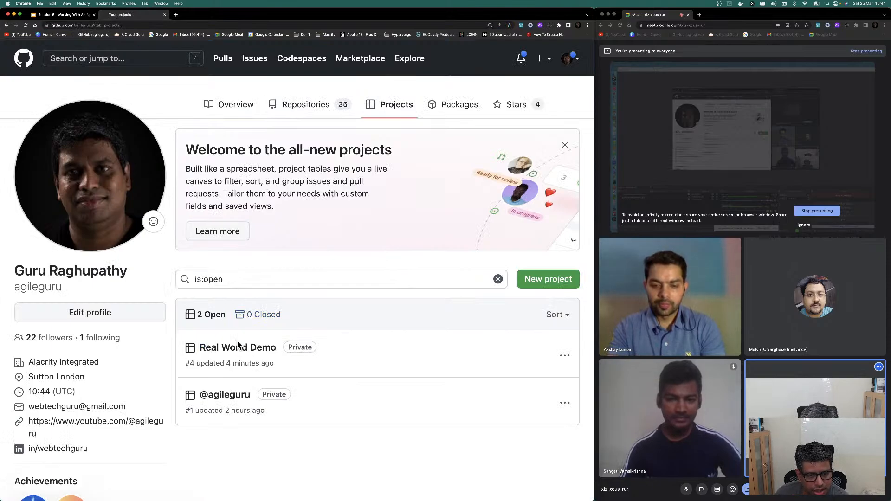
# Step: Go to the Real World Demo project settings and view the WorkSteam field's Mentoring and Cloud options
pyautogui.click(237, 348)
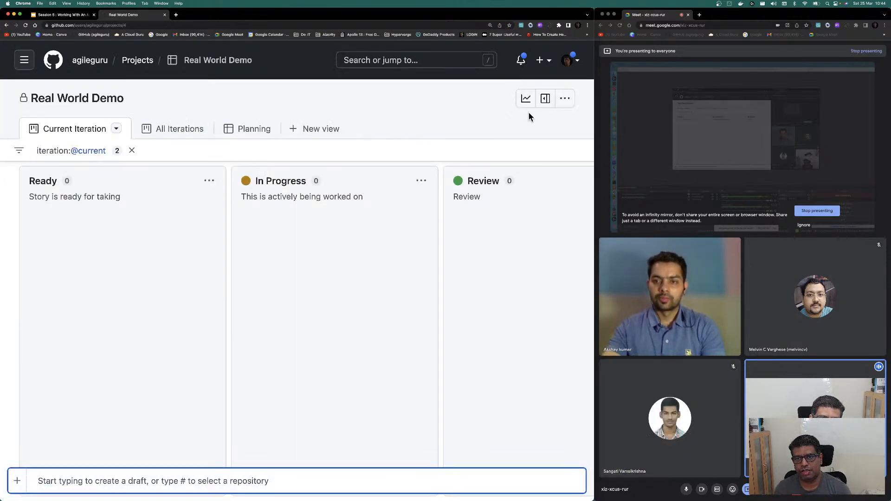
pyautogui.click(564, 100)
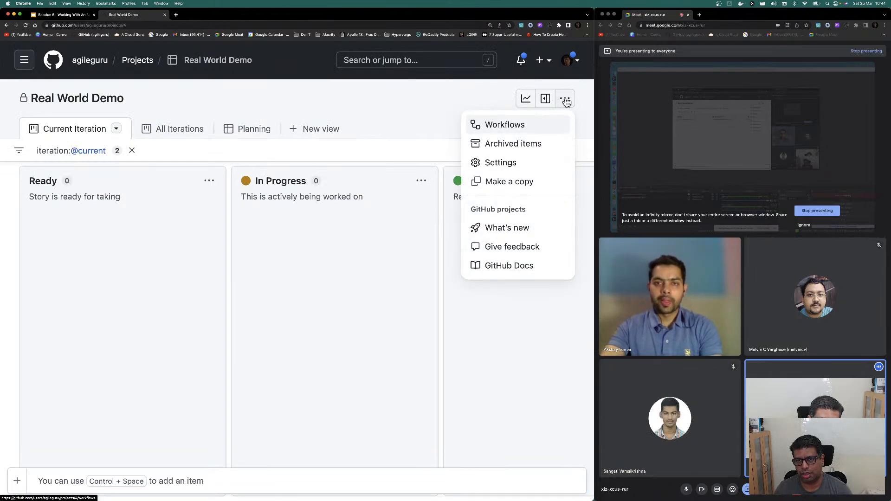
pyautogui.click(506, 163)
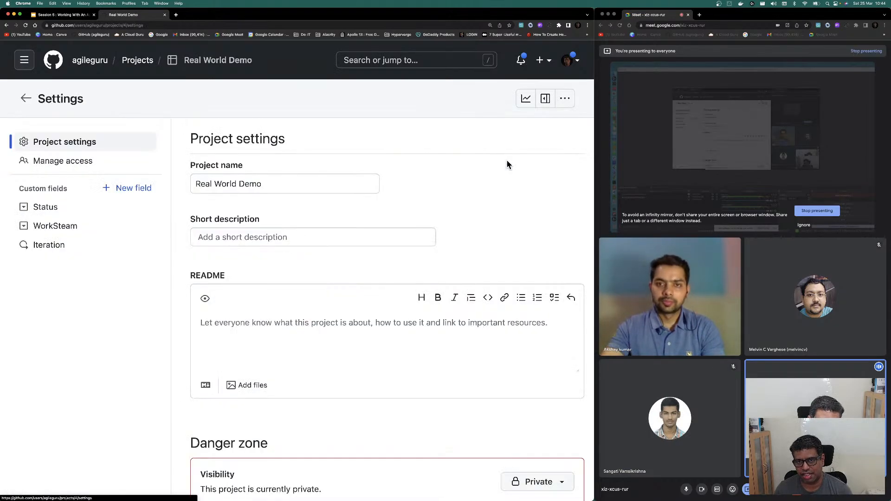
pyautogui.click(49, 230)
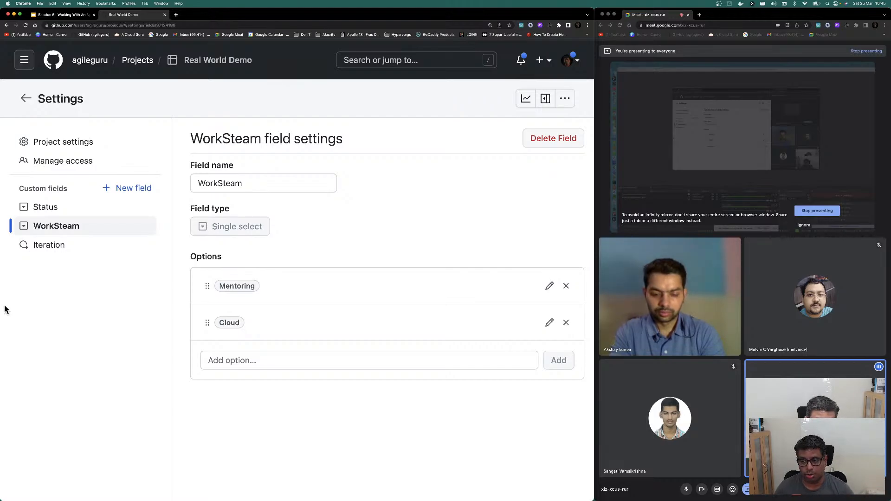
# Step: Add Application as a new option of the WorkSteam field
pyautogui.click(231, 361)
pyautogui.write('A')
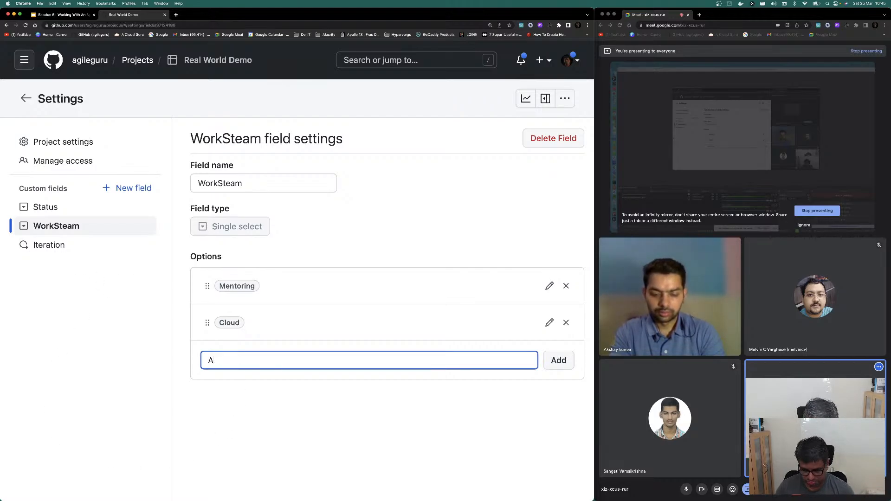
pyautogui.write('pplication')
pyautogui.press('Return')
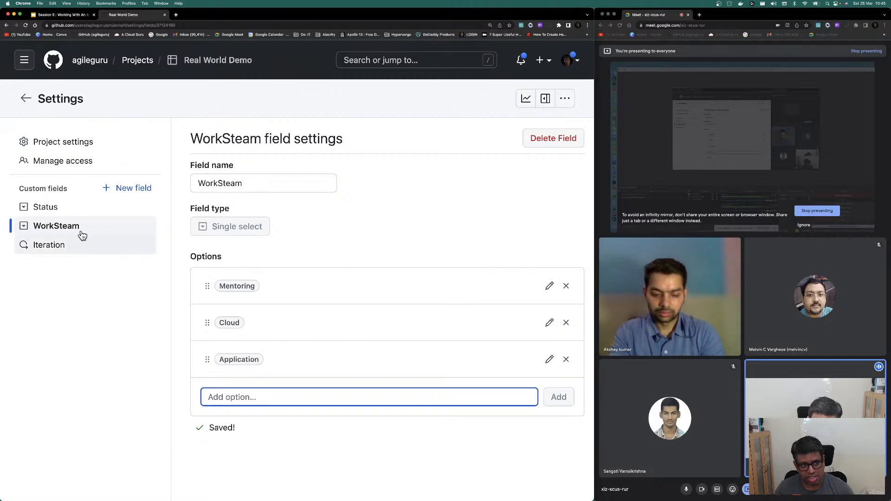
pyautogui.click(63, 244)
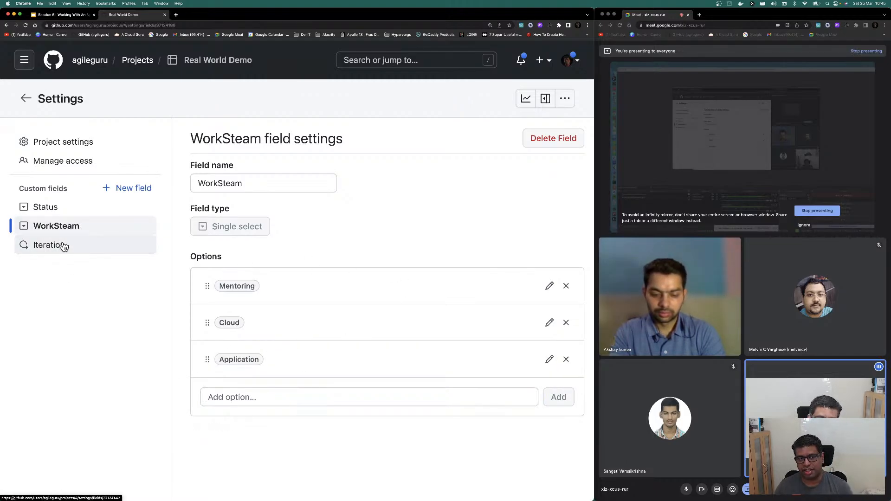
# Step: Create a new Number custom field named Estimation and save it
pyautogui.click(119, 191)
pyautogui.click(160, 277)
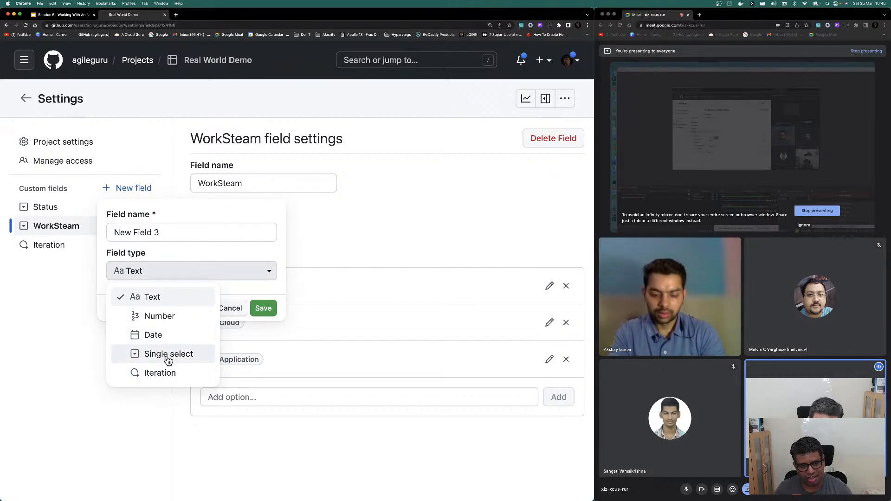
pyautogui.click(157, 317)
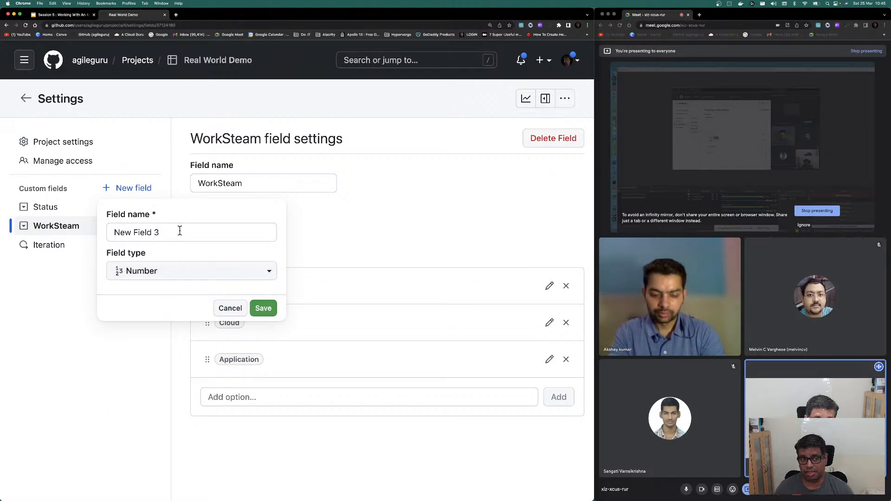
pyautogui.moveTo(179, 231); pyautogui.dragTo(22, 226)
pyautogui.write('Es')
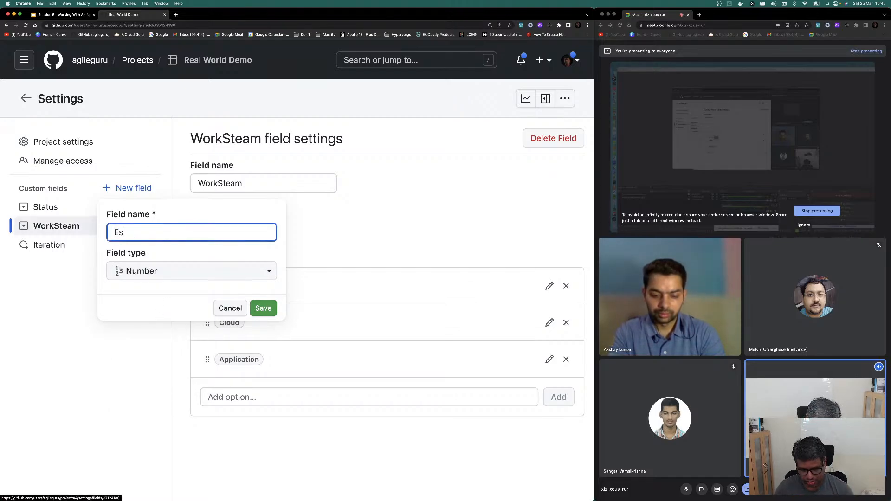
pyautogui.write('timat')
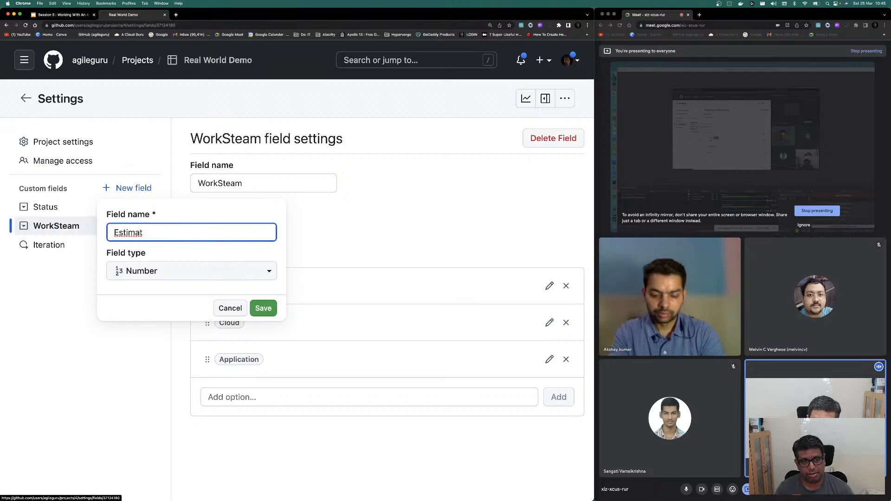
pyautogui.write('ion')
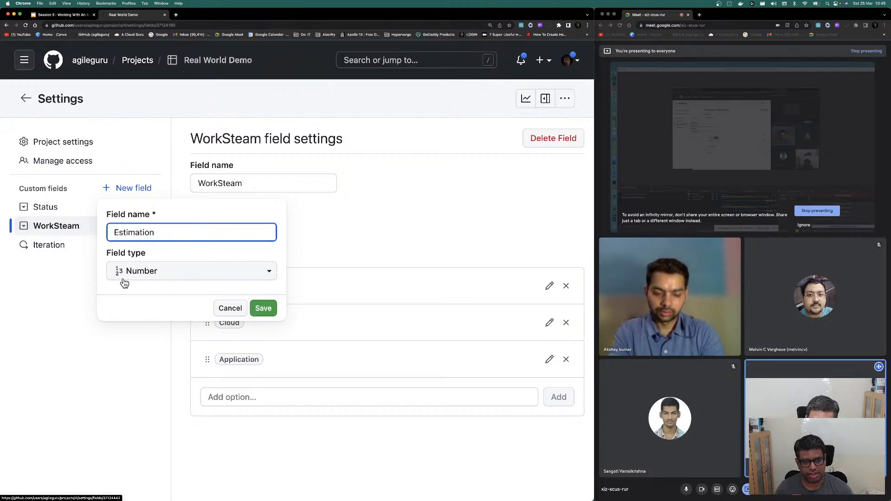
pyautogui.click(266, 308)
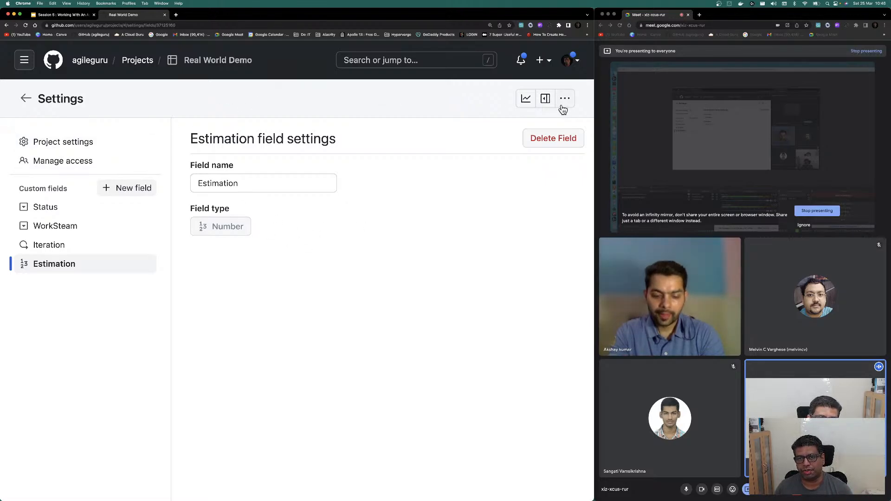
# Step: Show the Estimation field as a column in the Planning table, placed before Assignees
pyautogui.click(26, 98)
pyautogui.click(268, 130)
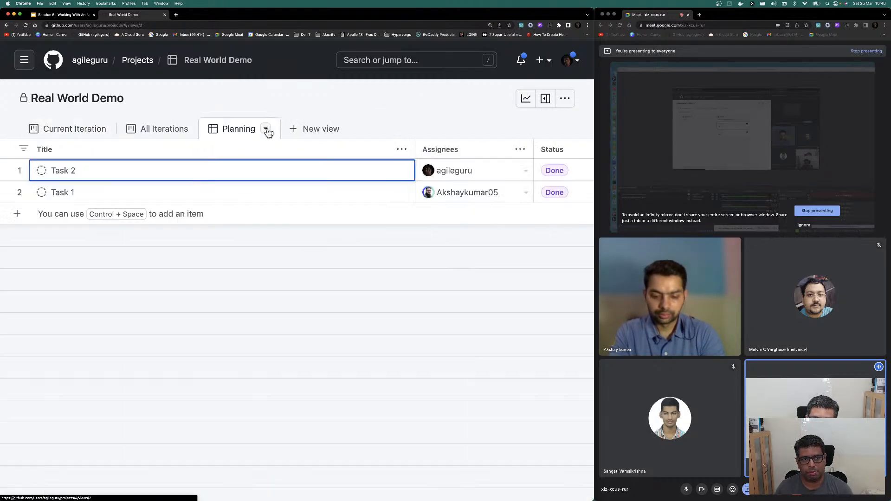
pyautogui.hscroll(3, 546, 169)
pyautogui.hscroll(3, 545, 168)
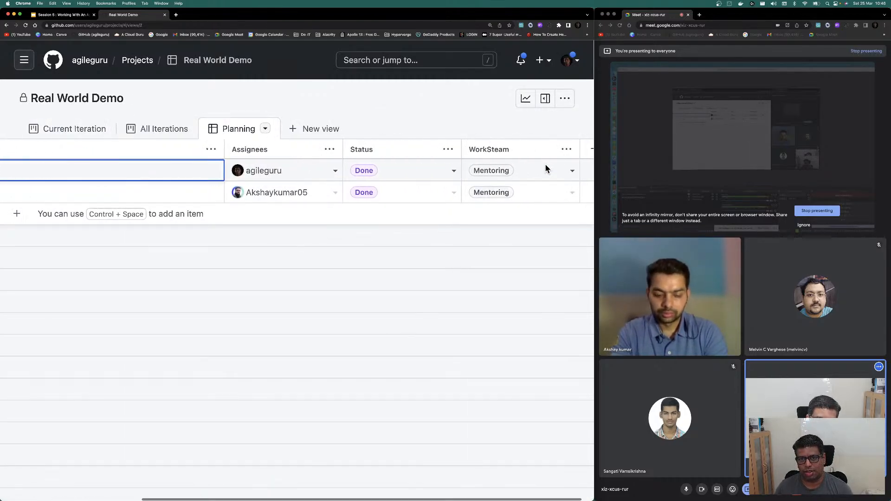
pyautogui.click(578, 150)
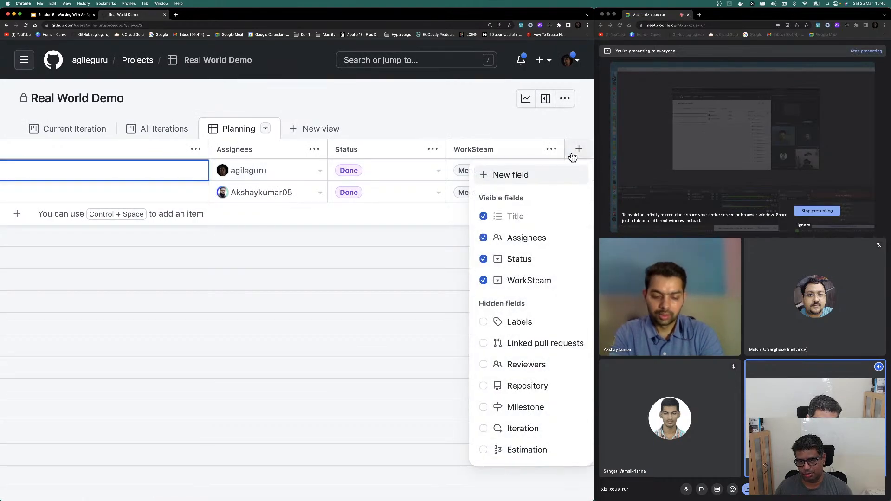
pyautogui.click(537, 453)
pyautogui.moveTo(577, 147); pyautogui.dragTo(225, 153)
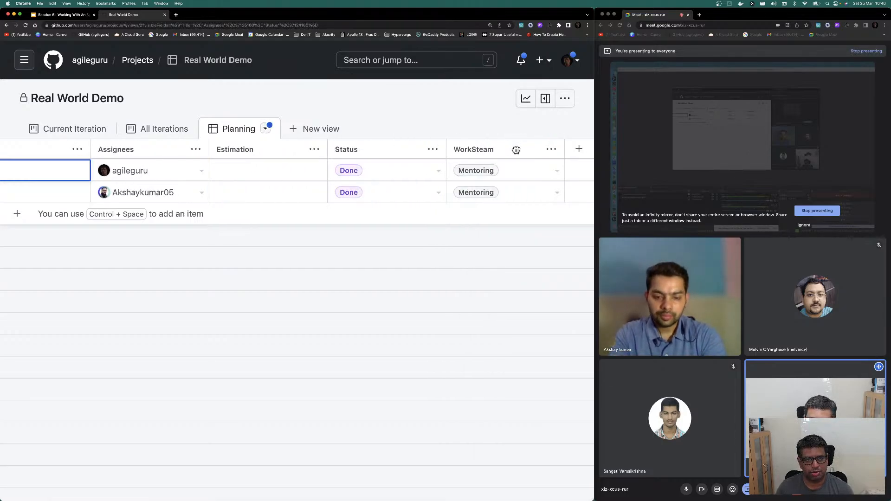
pyautogui.moveTo(516, 150); pyautogui.dragTo(139, 152)
# Step: Enter an estimate of 2 for Task 2 and 1 for Task 1
pyautogui.click(179, 174)
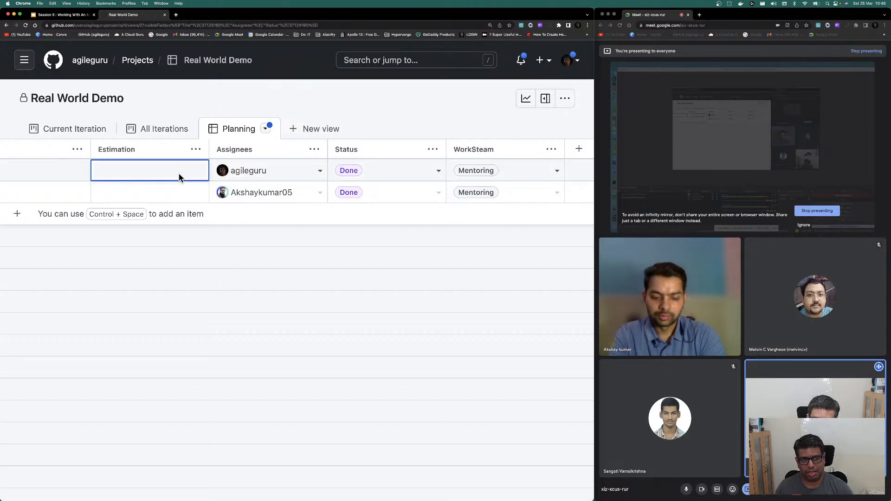
pyautogui.write('2')
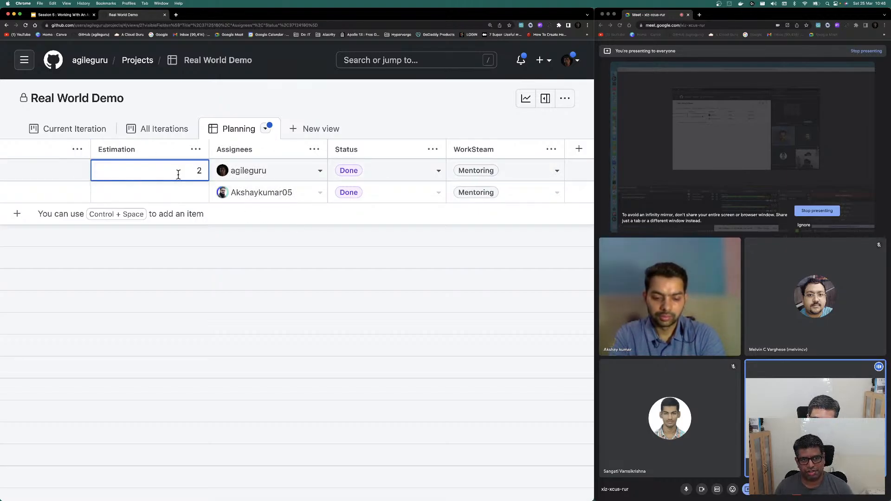
pyautogui.click(177, 191)
pyautogui.write('1')
pyautogui.press('Tab')
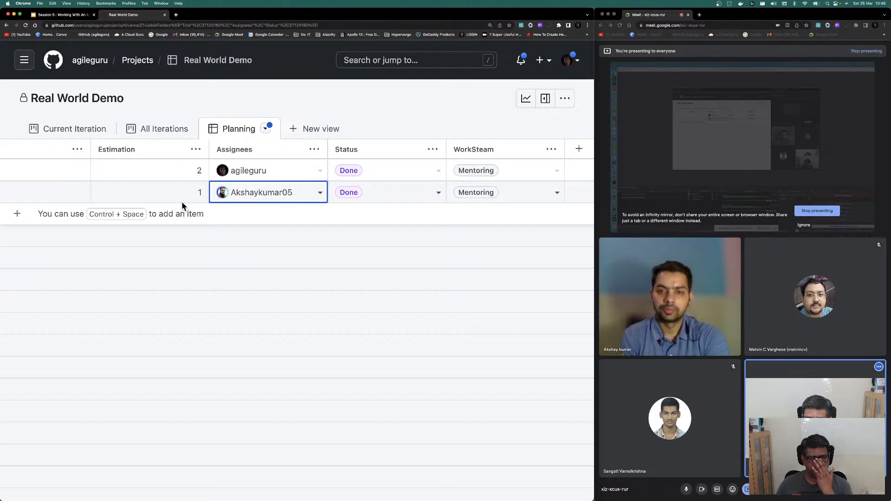
pyautogui.hscroll(-7, 182, 201)
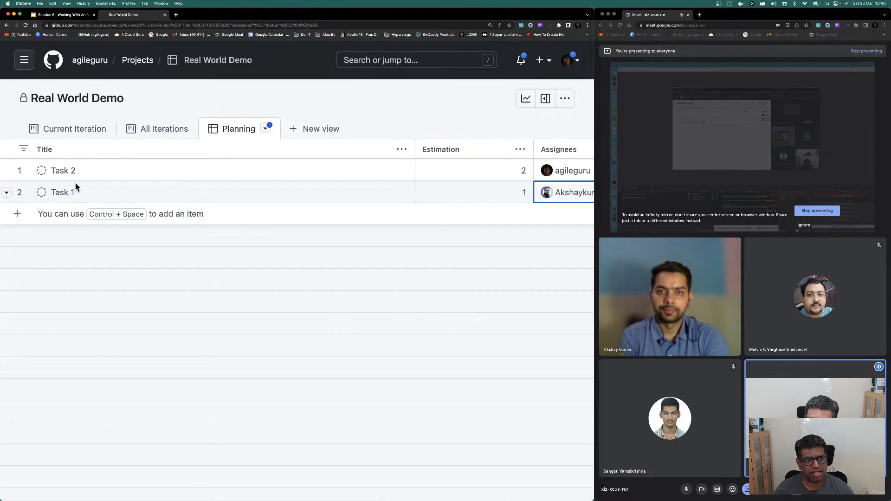
# Step: Bring up Task 2's details and start editing its description
pyautogui.click(63, 173)
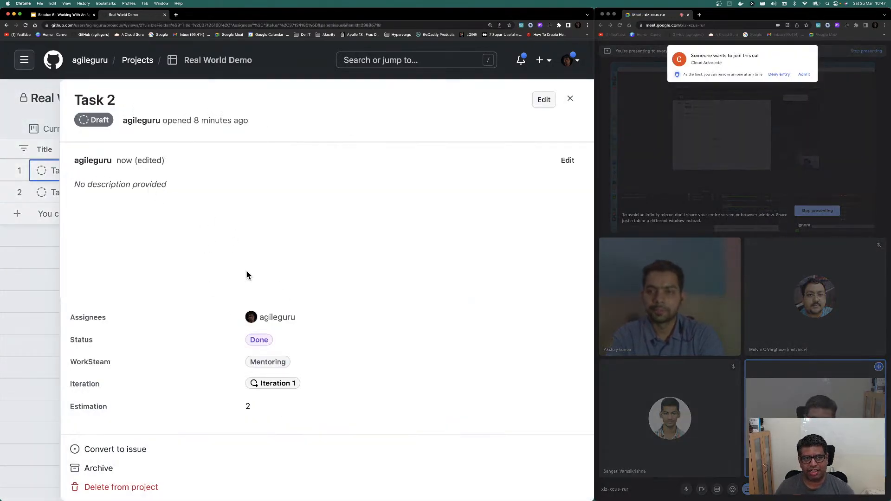
pyautogui.click(544, 99)
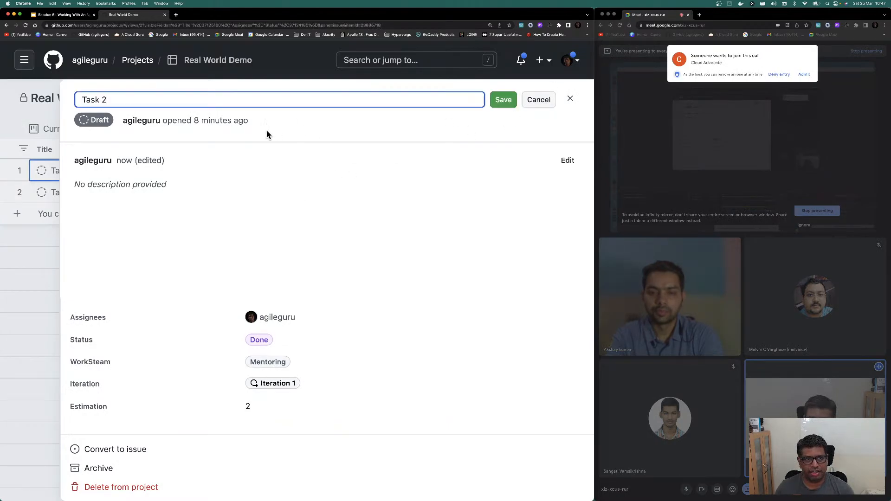
pyautogui.click(272, 178)
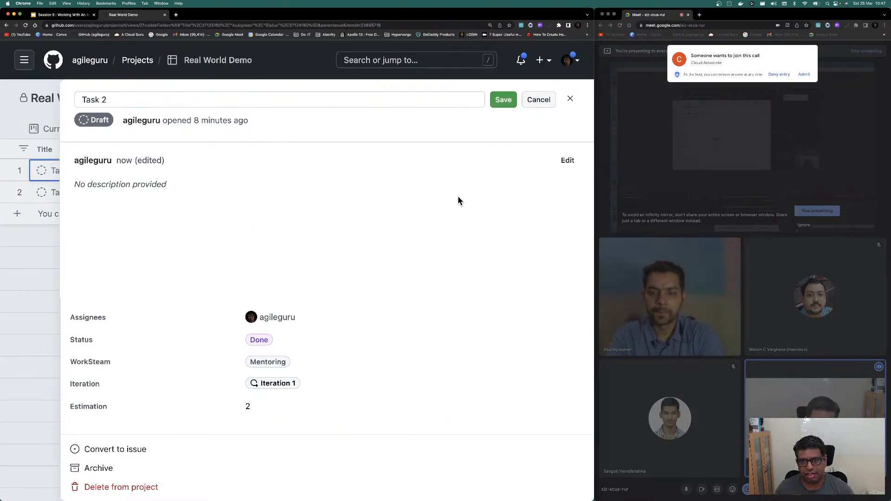
pyautogui.click(568, 161)
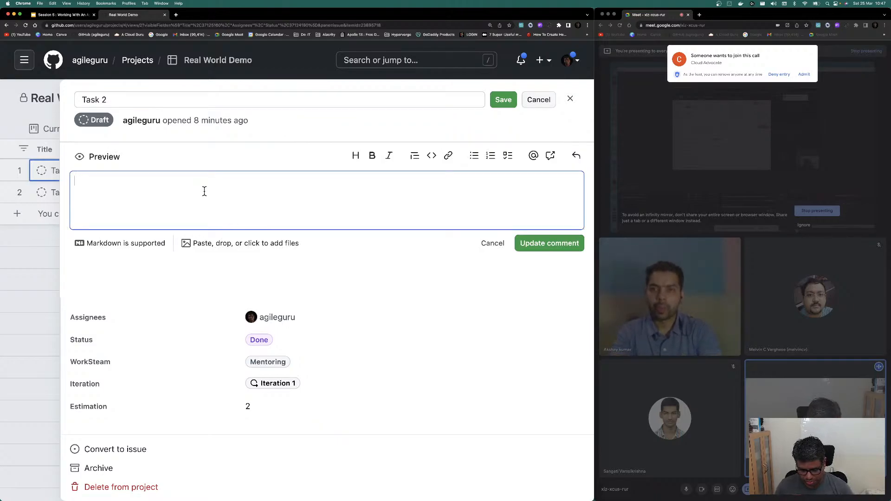
# Step: Write 'As a User' with bullets for login, a downloadable banner and presentation ready, then save
pyautogui.write('St')
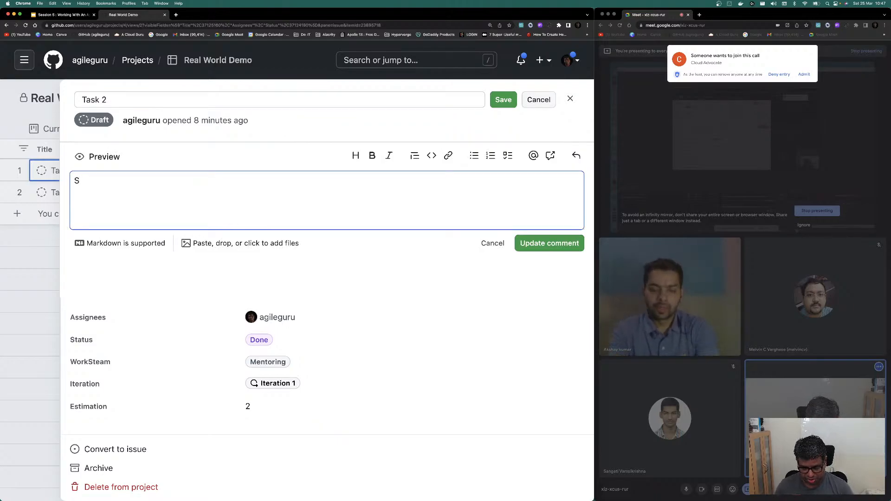
pyautogui.press('BackSpace')
pyautogui.press('BackSpace')
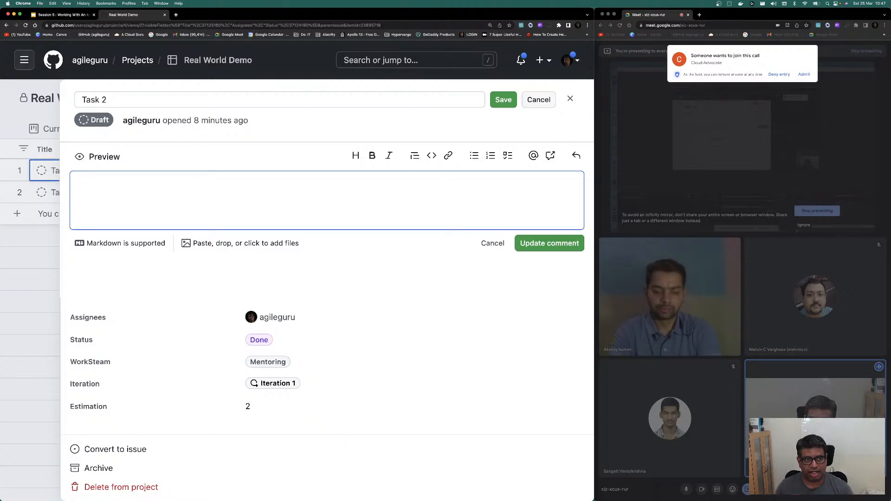
pyautogui.write('As a ')
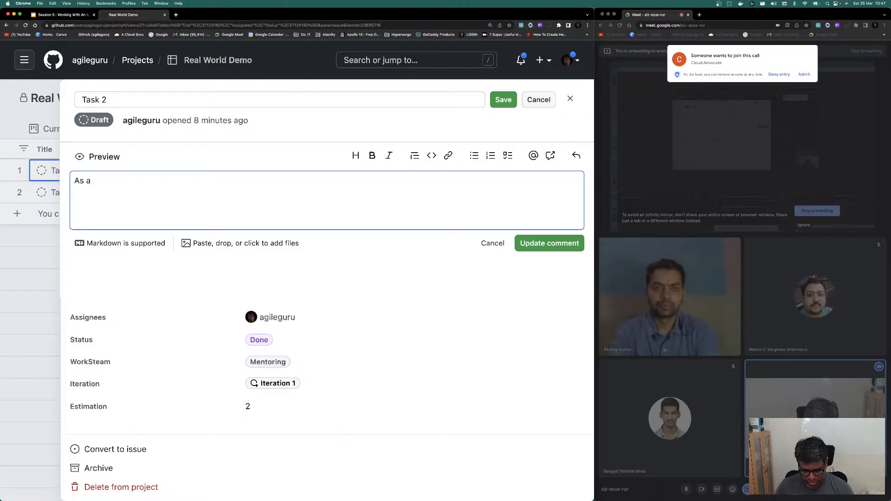
pyautogui.write('User')
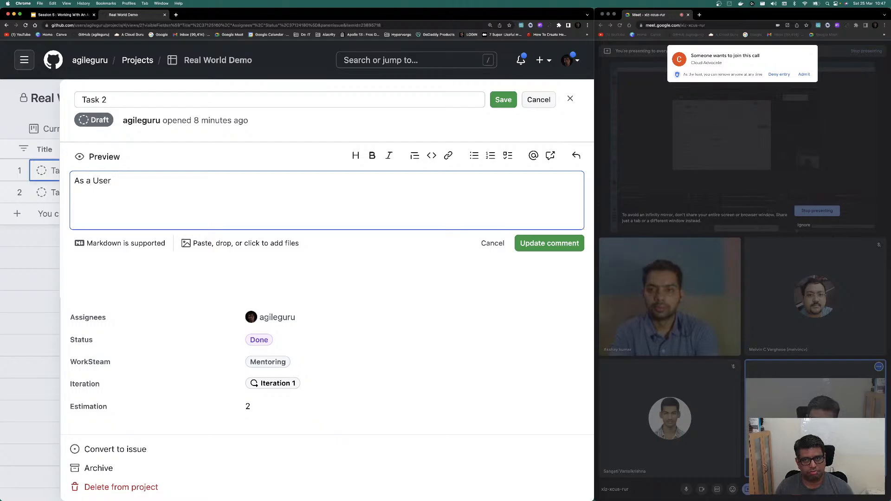
pyautogui.press('Return')
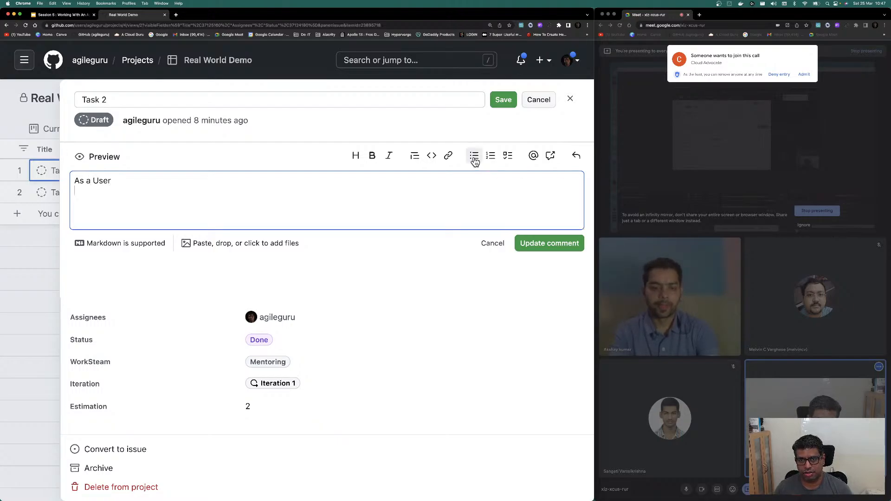
pyautogui.write('I sh')
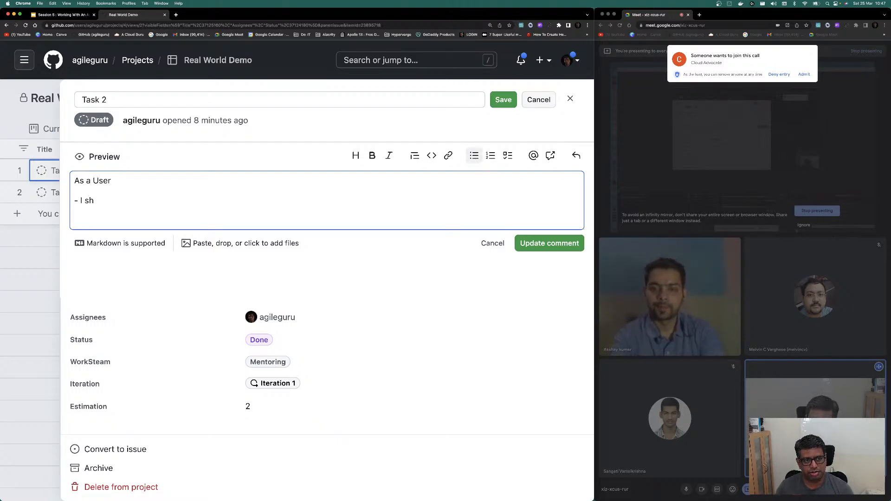
pyautogui.write('ould able ')
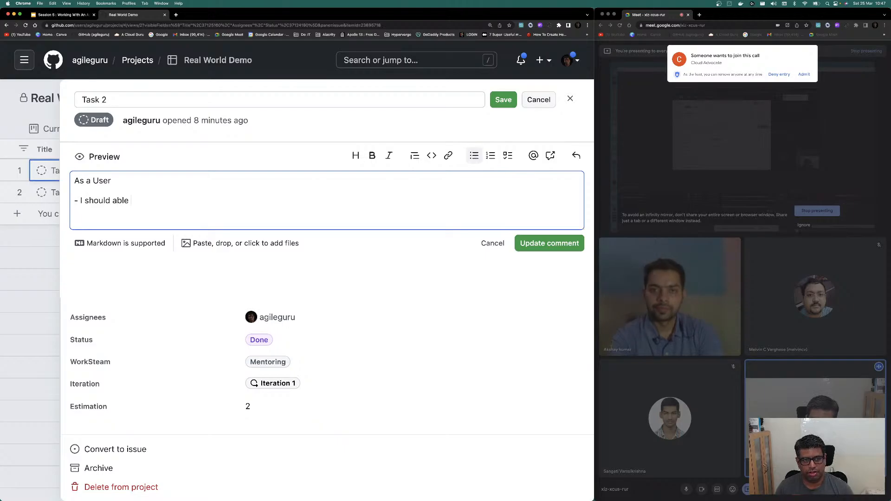
pyautogui.write('to lo')
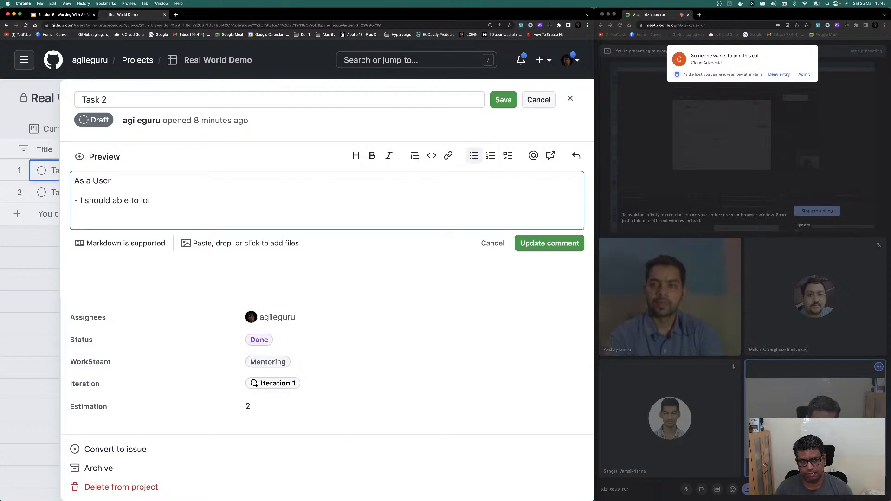
pyautogui.write('gin')
pyautogui.press('Return')
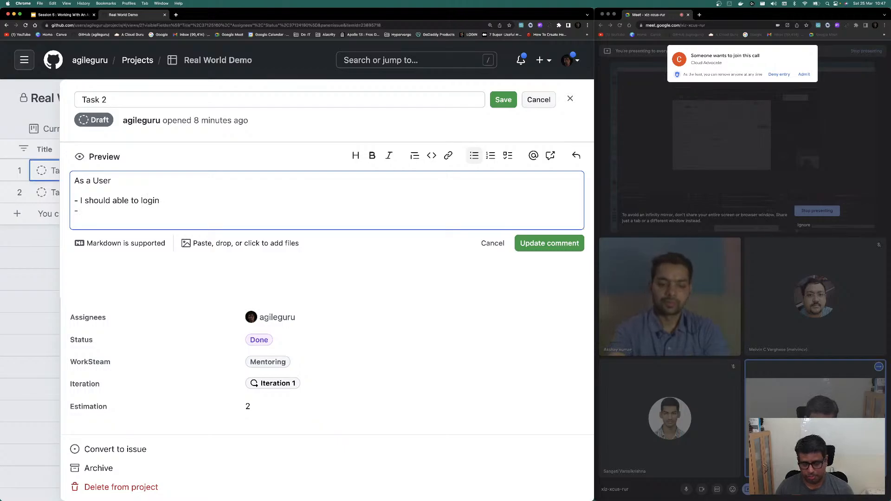
pyautogui.write('Ha')
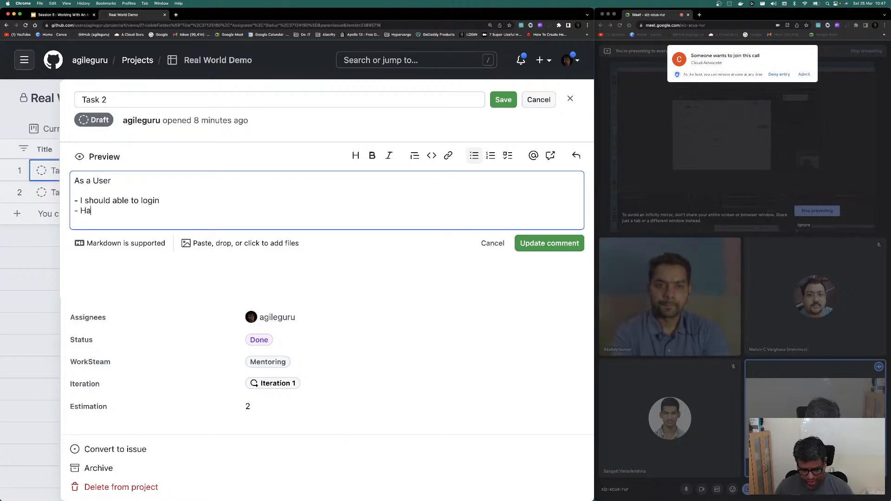
pyautogui.write('ve a d')
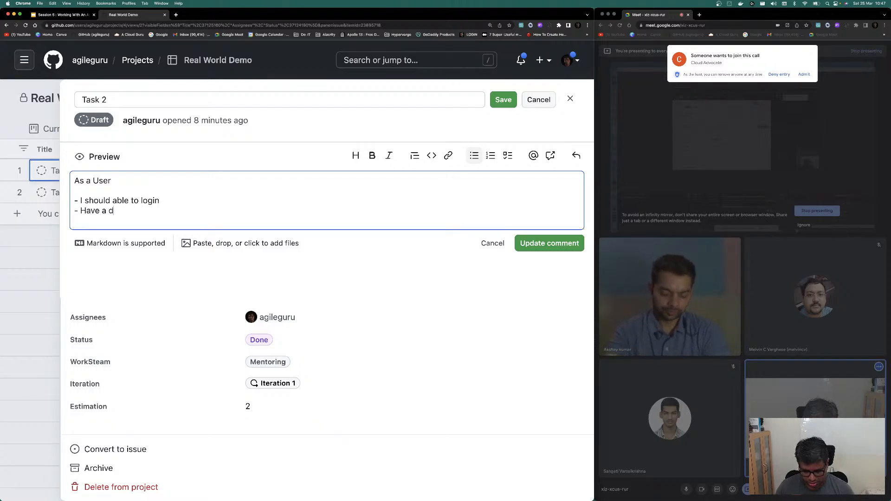
pyautogui.write('ownloaded')
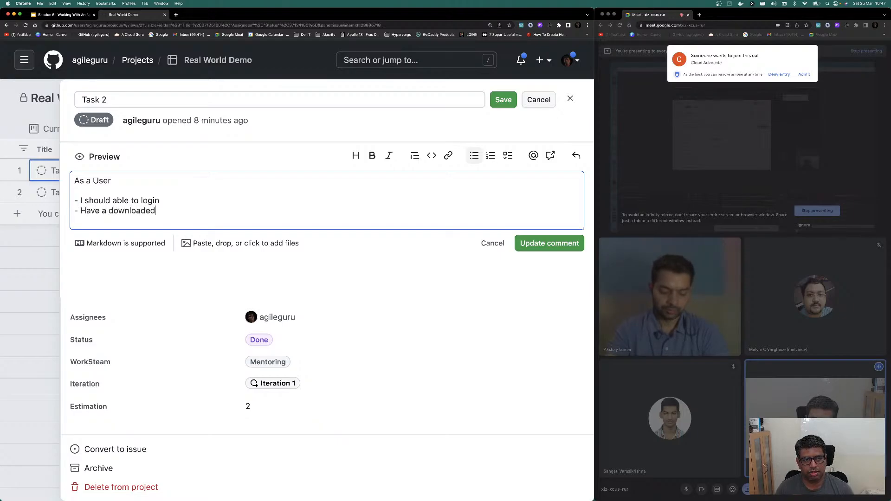
pyautogui.press('BackSpace')
pyautogui.press('BackSpace')
pyautogui.write('able ')
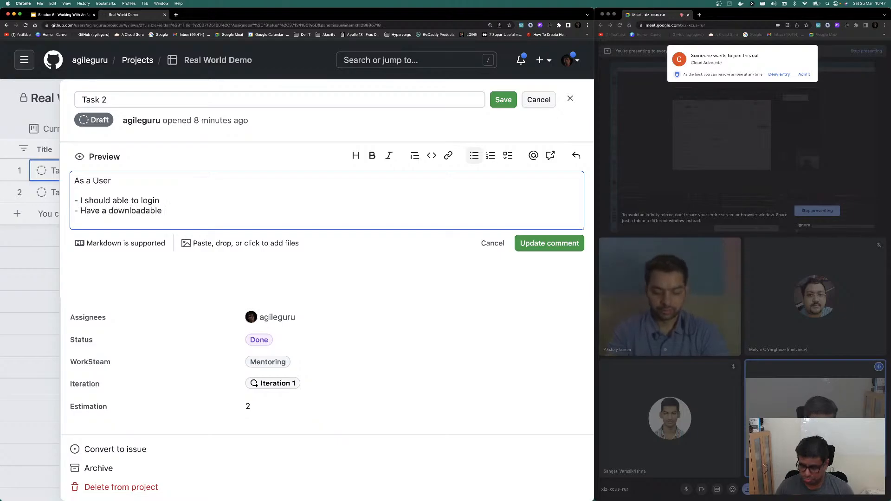
pyautogui.write('banner - ')
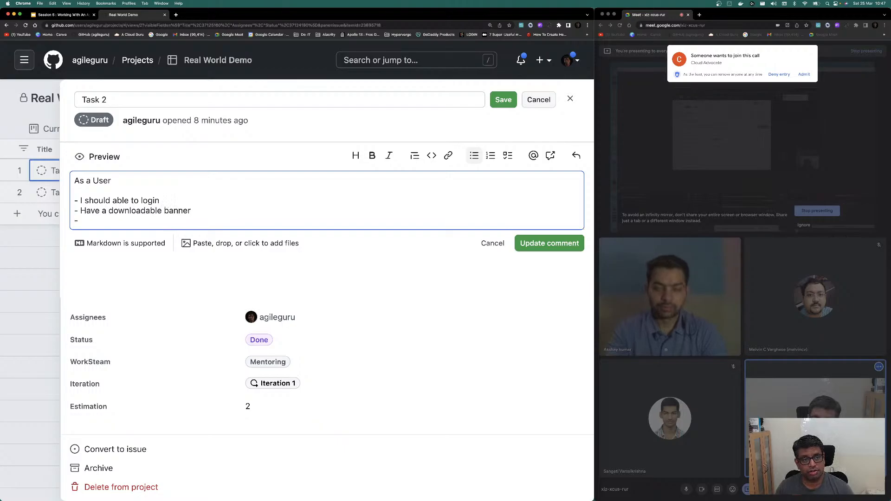
pyautogui.write('Have my pr')
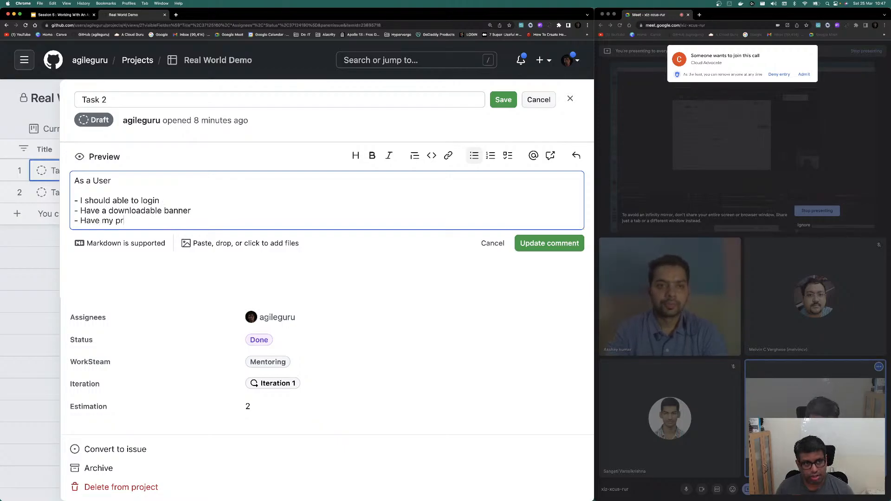
pyautogui.write('esentation ')
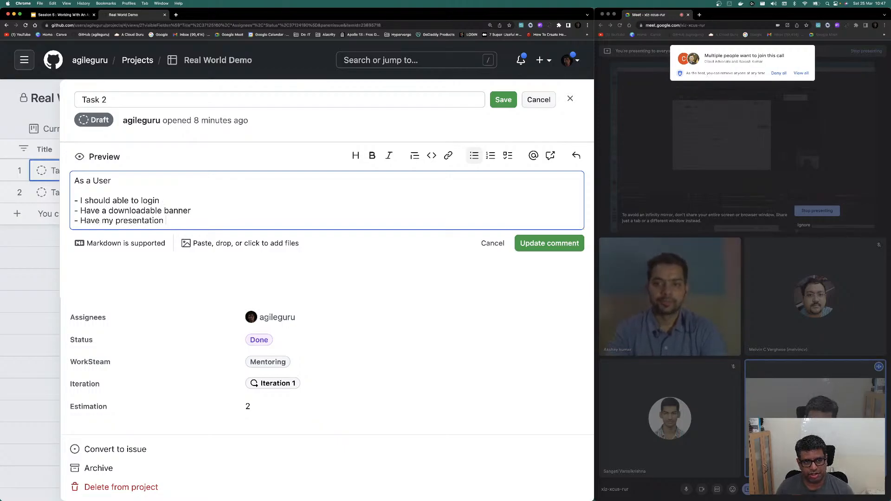
pyautogui.write('ready')
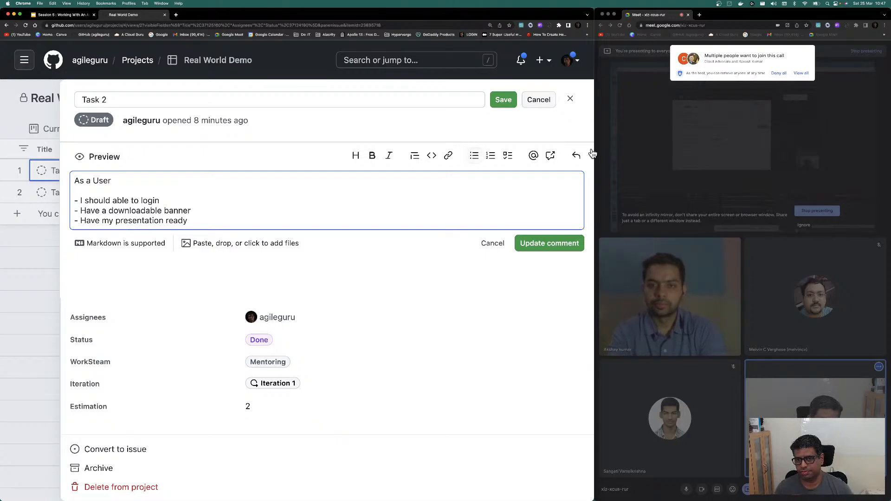
pyautogui.click(552, 246)
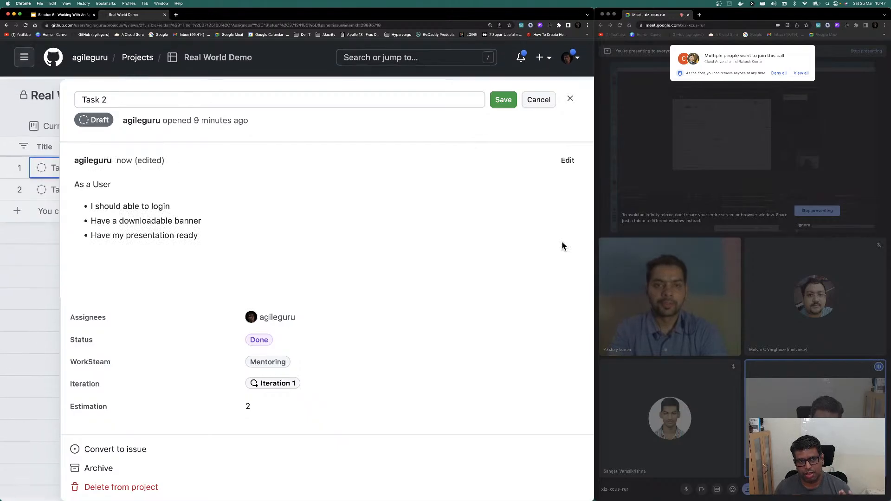
# Step: Finish the Task 2 title edit and admit everyone waiting to join the Meet call
pyautogui.click(510, 99)
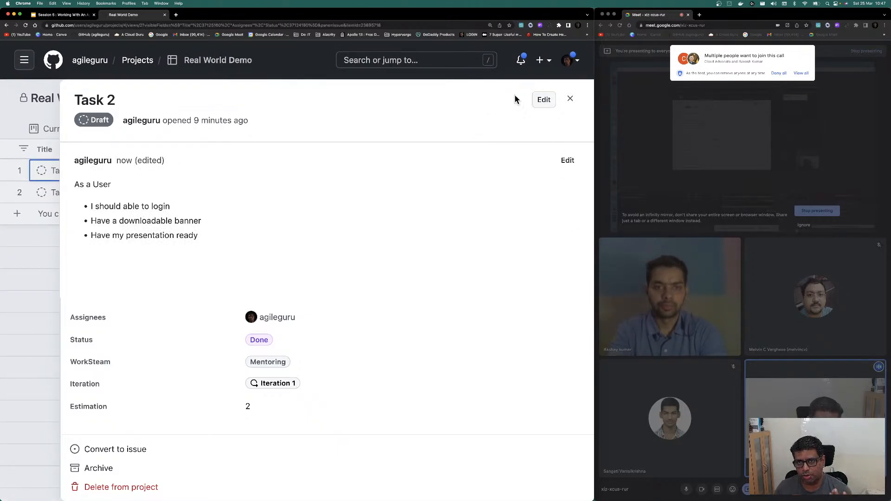
pyautogui.click(800, 74)
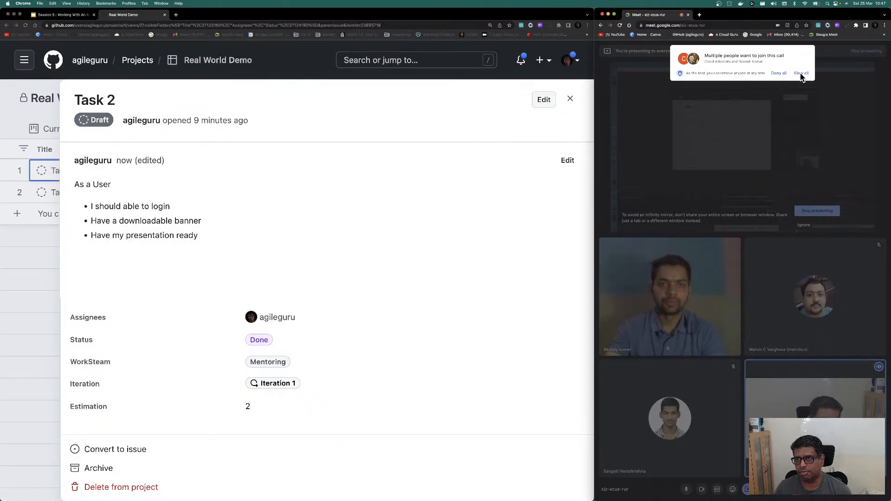
pyautogui.click(801, 75)
pyautogui.click(798, 116)
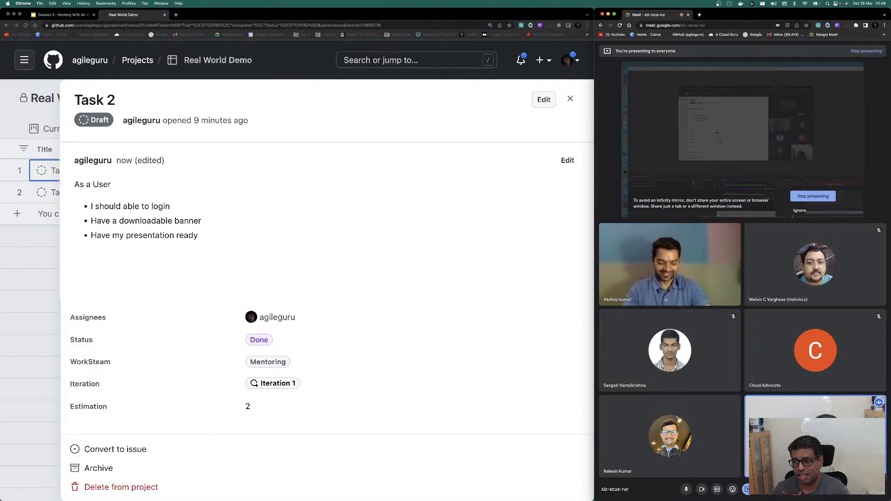
# Step: Close Task 2's panel and show the Current Iteration board with both tasks in Done
pyautogui.click(569, 99)
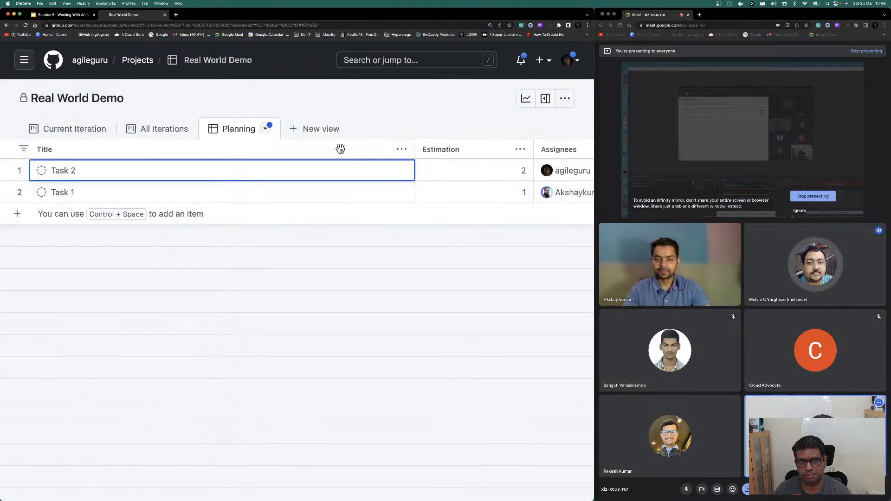
pyautogui.click(83, 129)
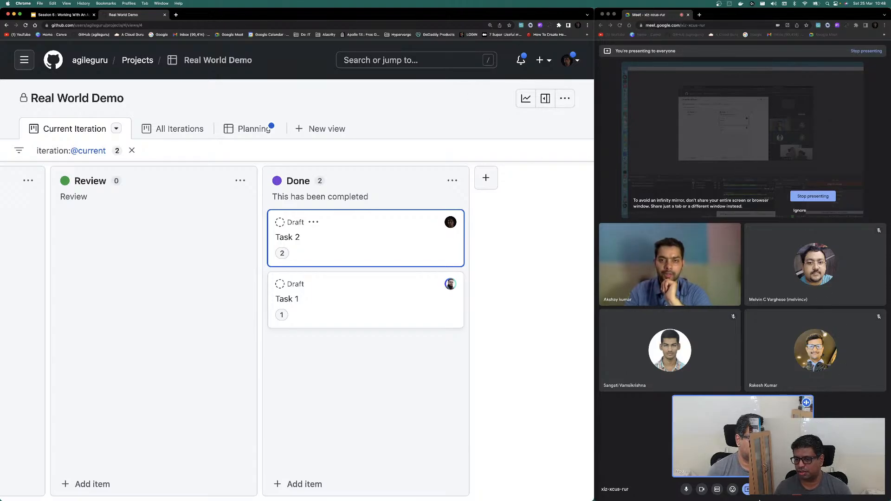
# Step: Set Meet's speakers to Default - PL3272UH (HDMI), play a test sound, and close settings
pyautogui.click(774, 496)
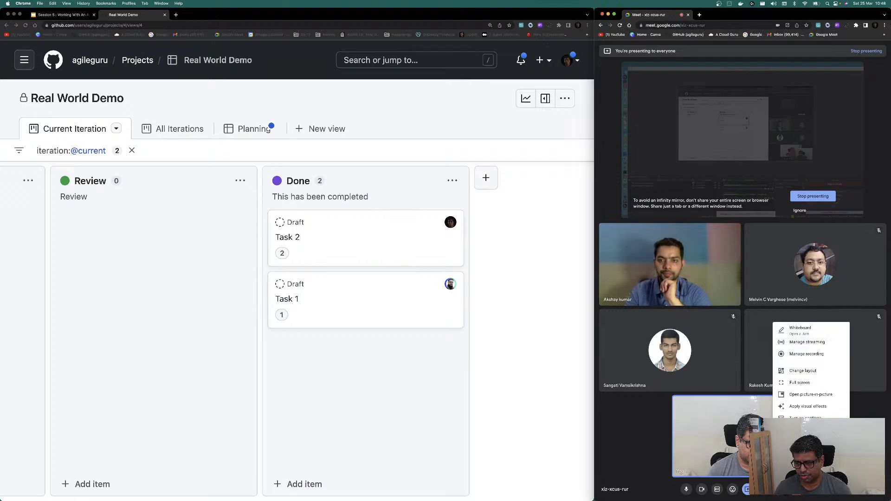
pyautogui.click(789, 404)
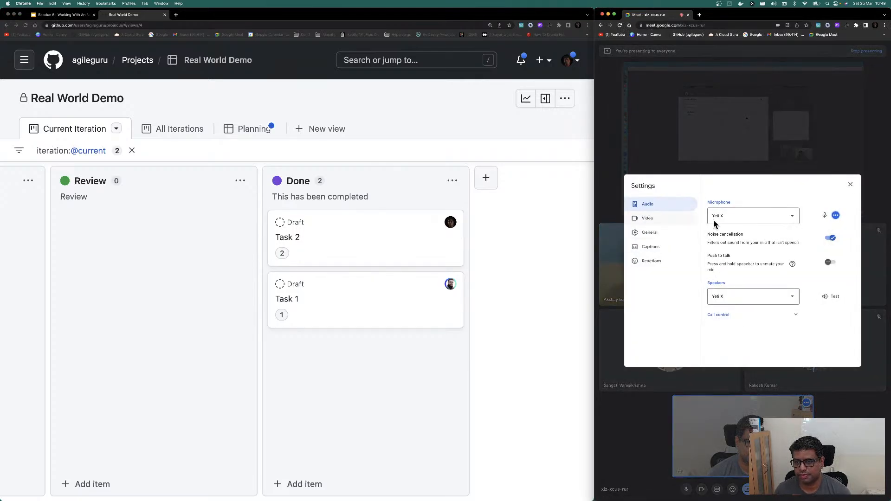
pyautogui.click(760, 299)
pyautogui.click(755, 315)
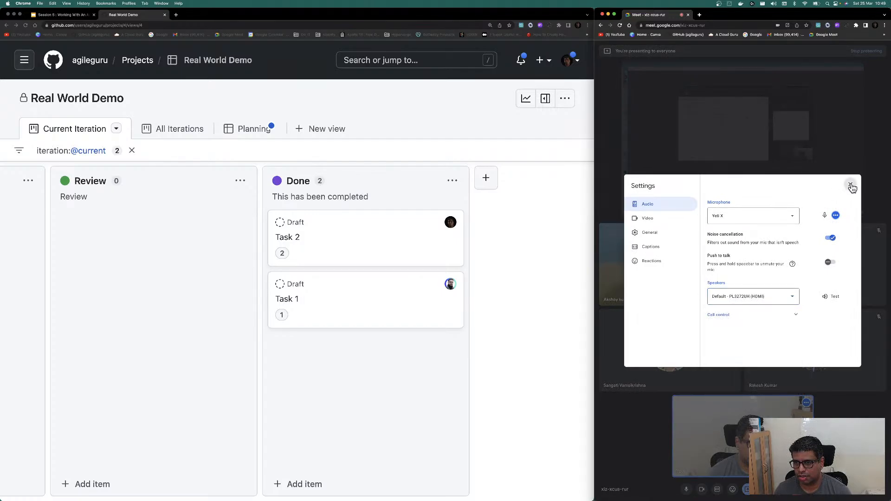
pyautogui.click(833, 297)
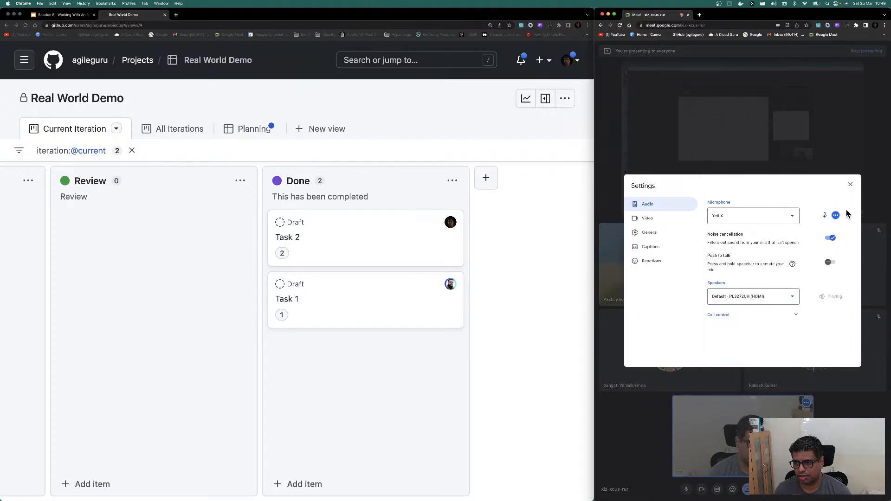
pyautogui.click(850, 184)
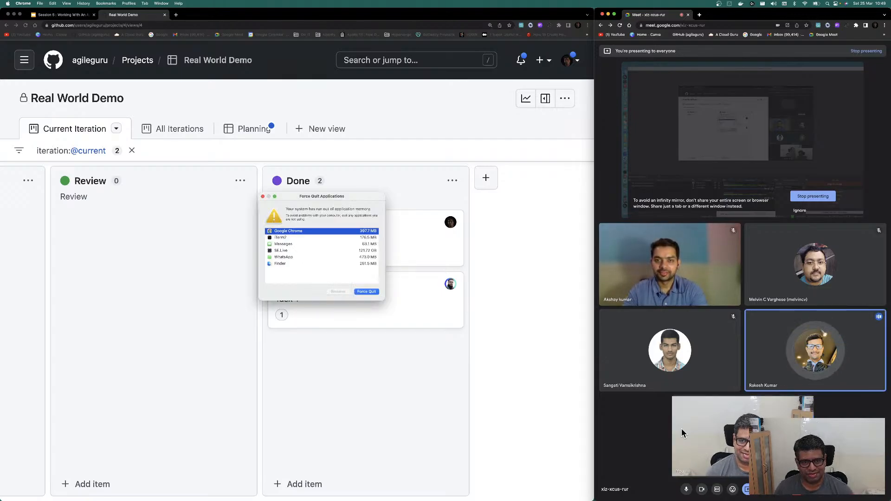
# Step: Move the out-of-memory Force Quit warning window onto the other display
pyautogui.click(262, 196)
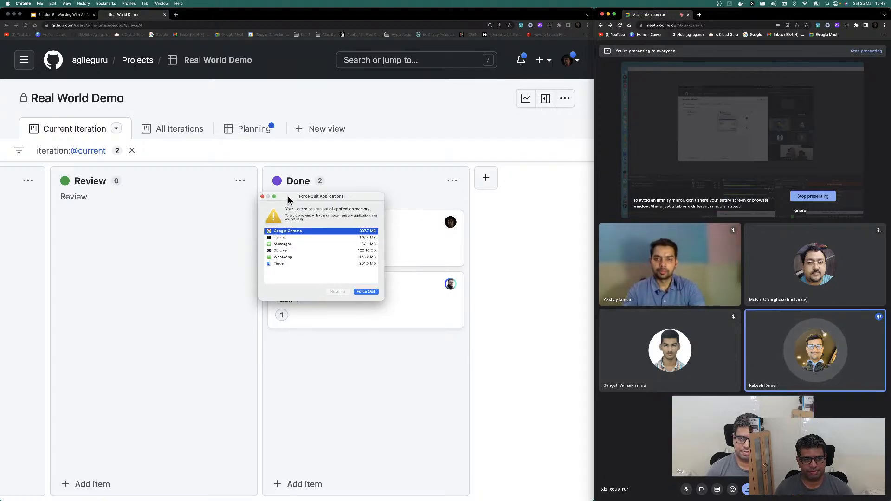
pyautogui.moveTo(288, 198); pyautogui.dragTo(324, 500)
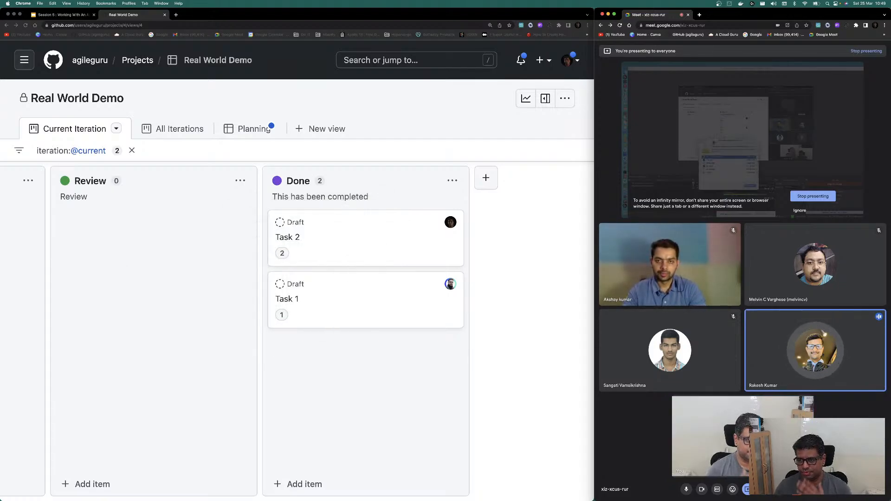
# Step: Show Task 2's details in GitHub, then load Canva's home page in a new tab
pyautogui.click(288, 237)
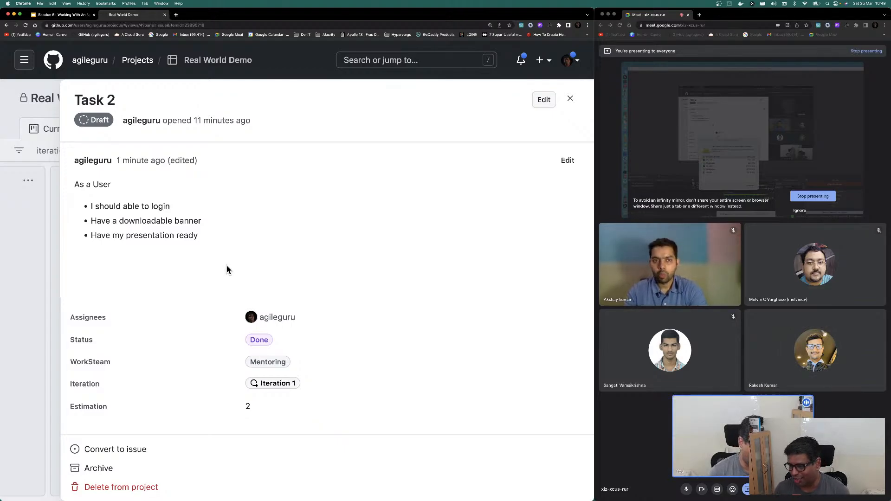
pyautogui.click(176, 15)
pyautogui.click(55, 35)
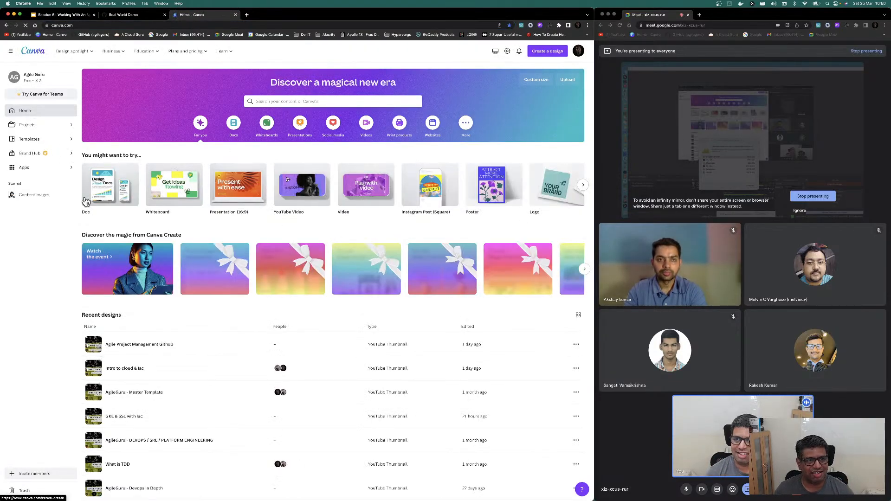
# Step: View the What is TDD design from Canva Projects, close it, and return to Real World Demo
pyautogui.click(28, 127)
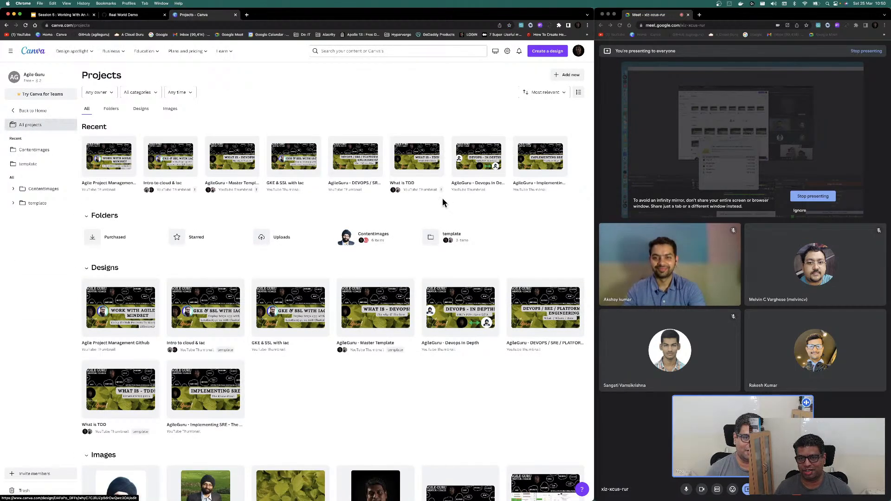
pyautogui.click(412, 167)
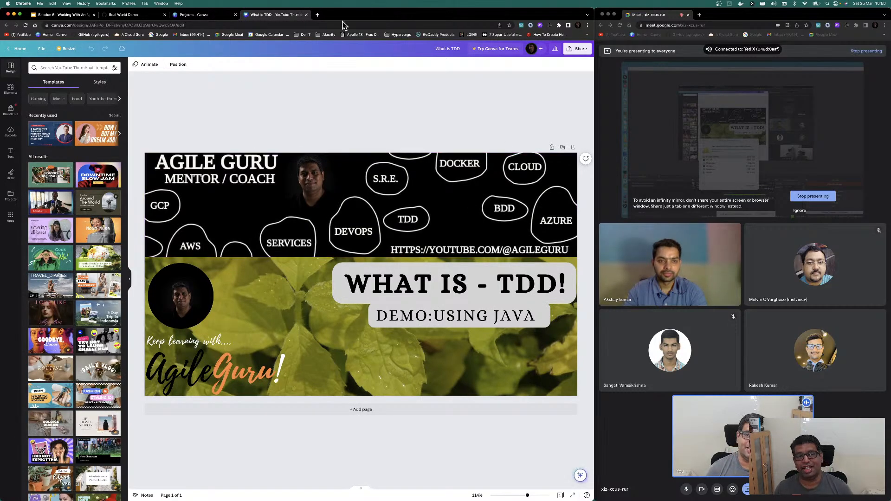
pyautogui.click(306, 15)
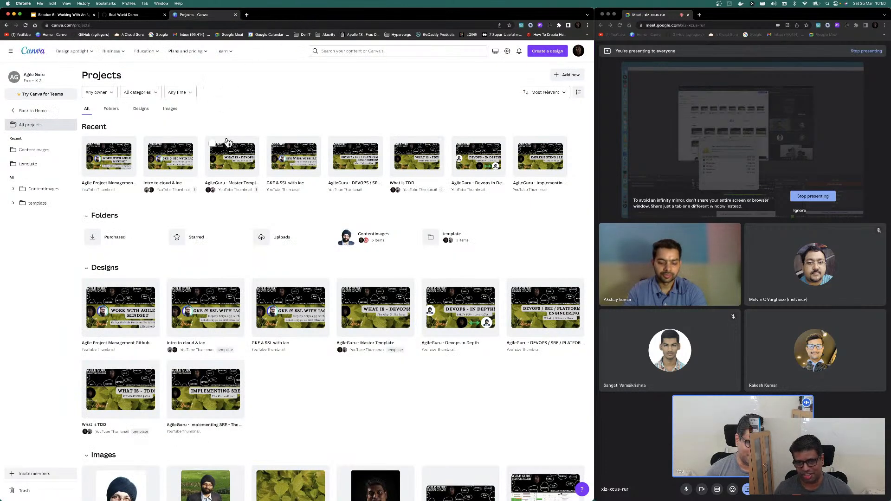
pyautogui.click(121, 14)
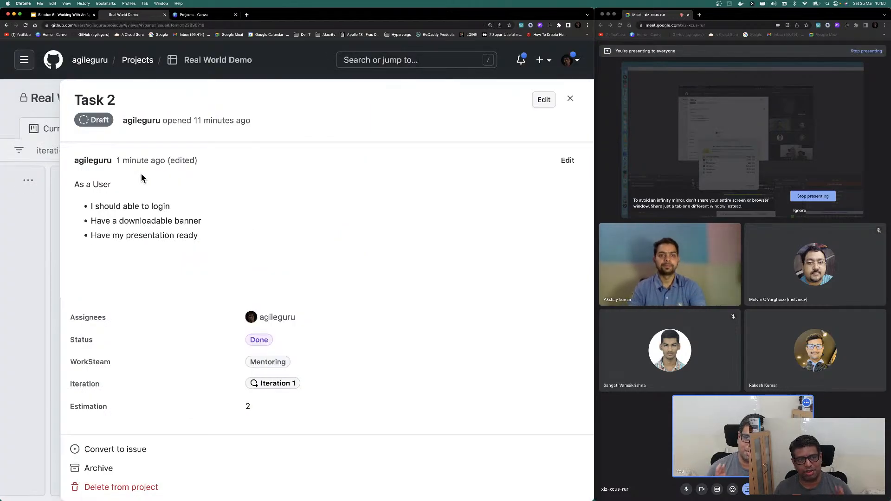
# Step: Close the Task 2 side panel, back to the Current Iteration board with Tasks 1 and 2 under Done
pyautogui.click(570, 101)
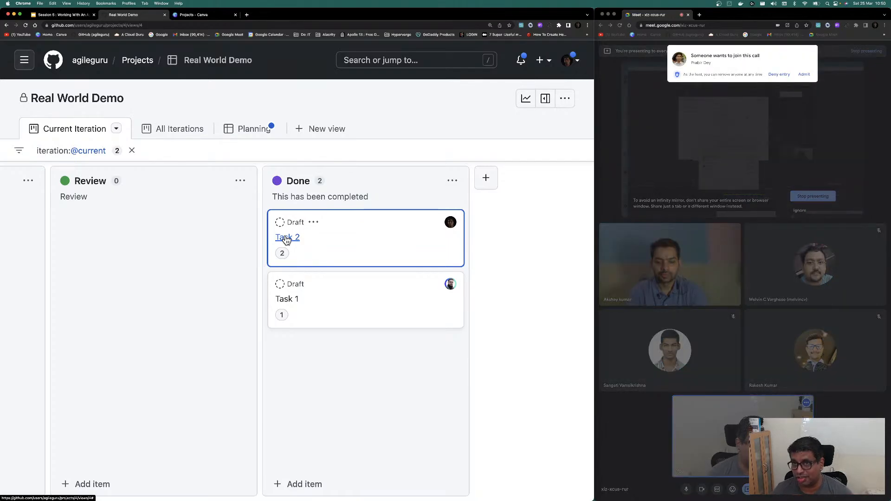
pyautogui.click(804, 75)
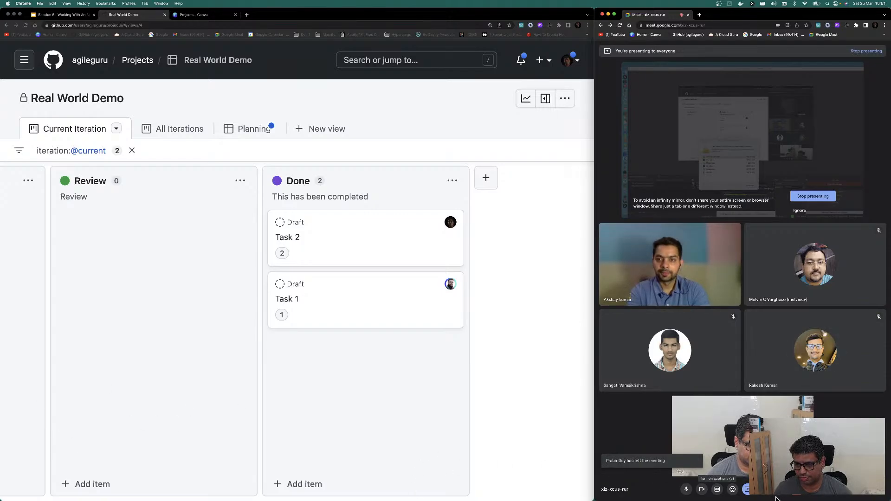
# Step: Switch the Meet speakers from Yeti X to Default - PL3272UH (HDMI) in Audio settings
pyautogui.click(762, 490)
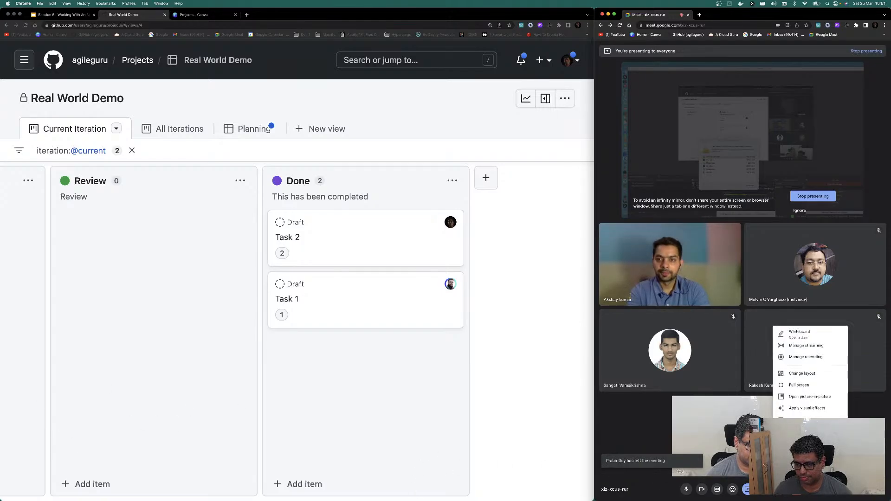
pyautogui.click(795, 410)
pyautogui.click(733, 299)
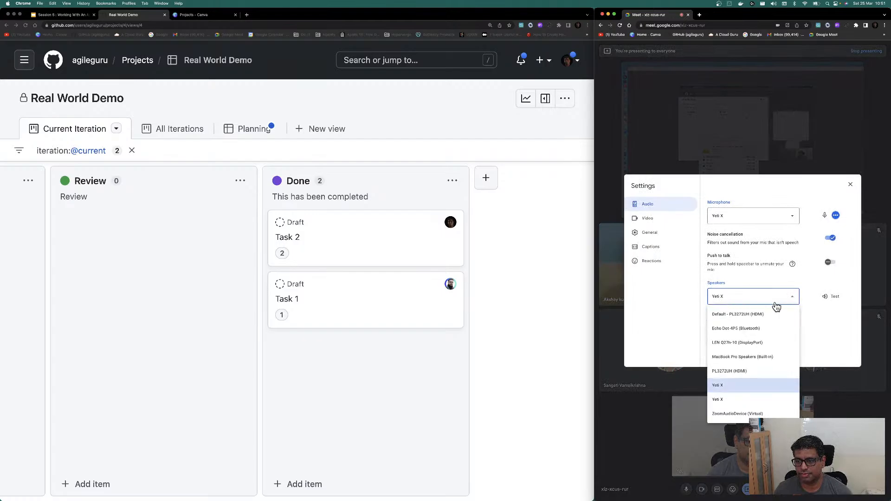
pyautogui.click(765, 317)
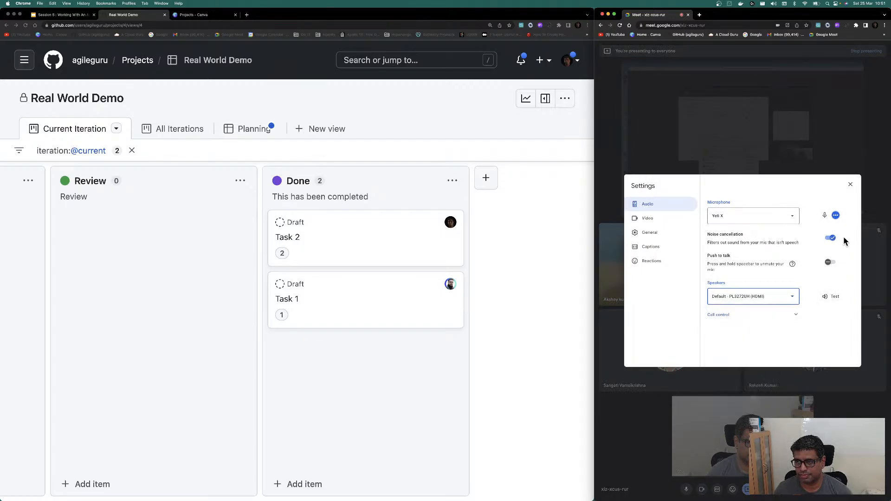
pyautogui.click(850, 185)
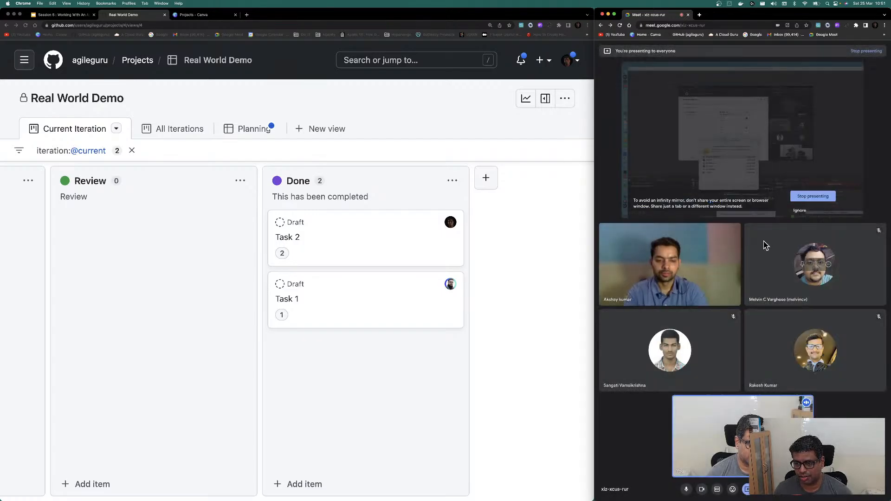